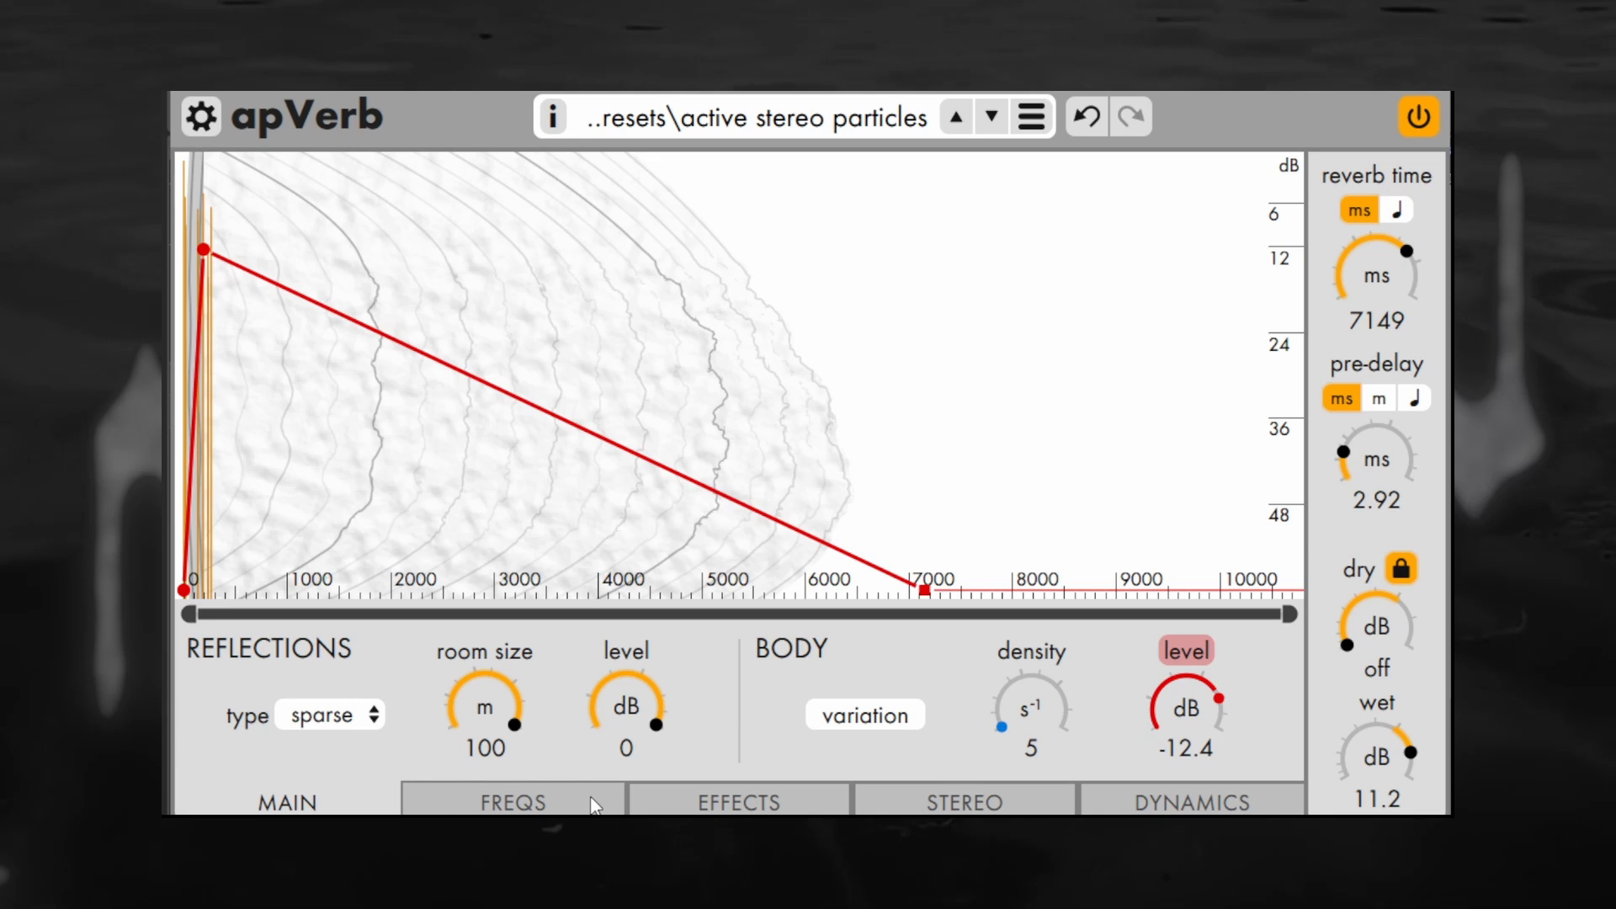
Inspect the frequency, effects and stereo envelopes of the active stereo particles preset
{"action": "left_click", "coordinate": [596, 803]}
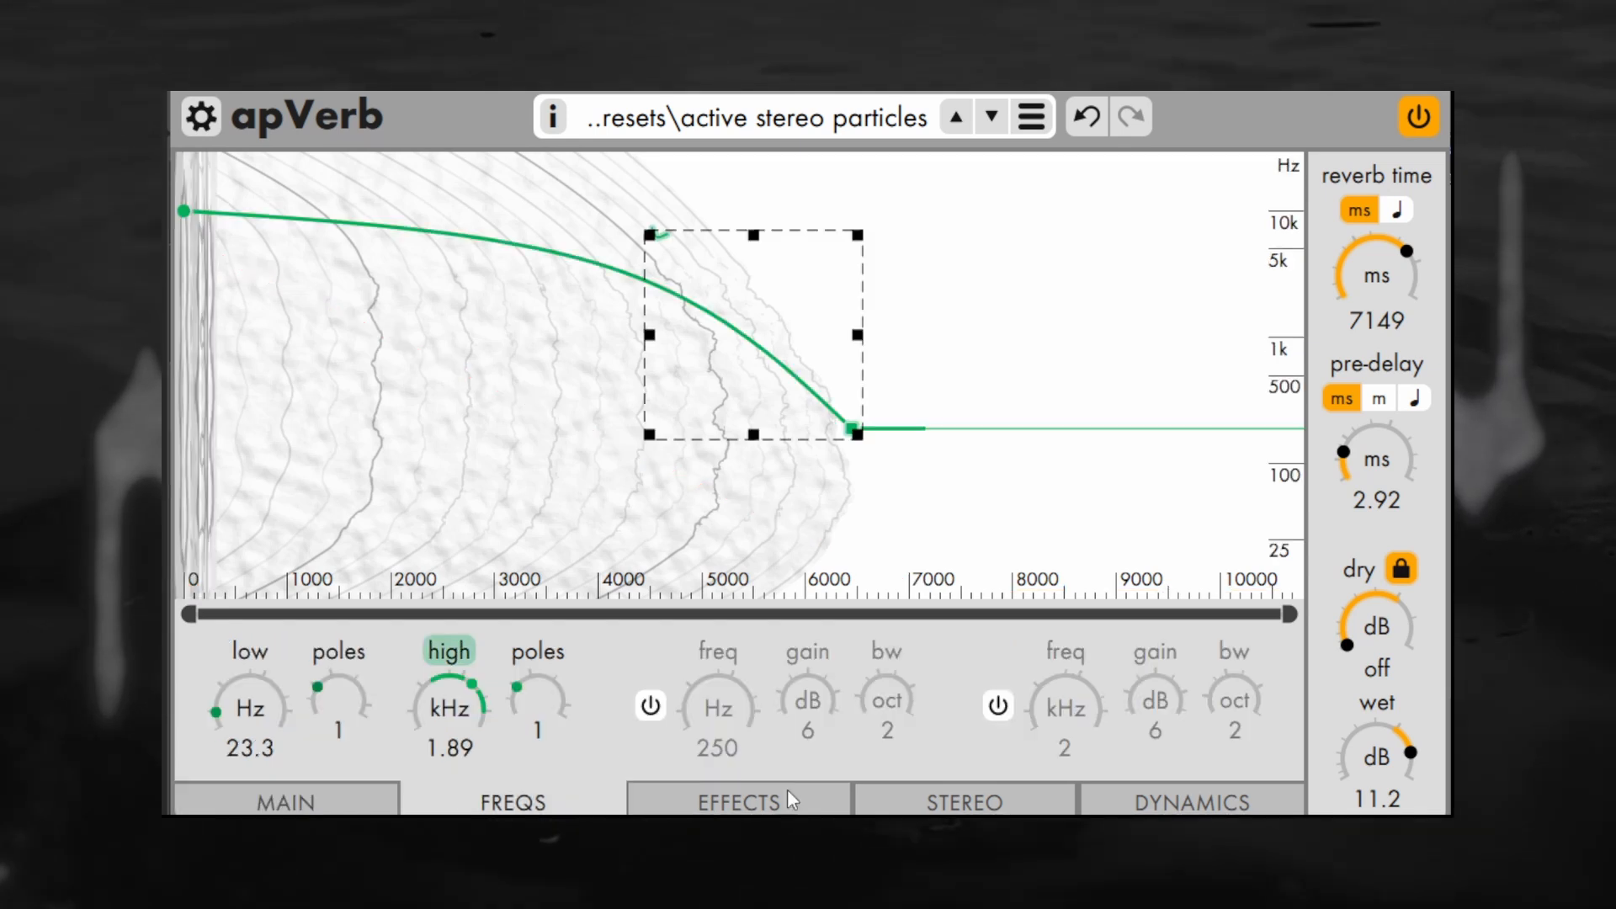
{"action": "left_click", "coordinate": [799, 805]}
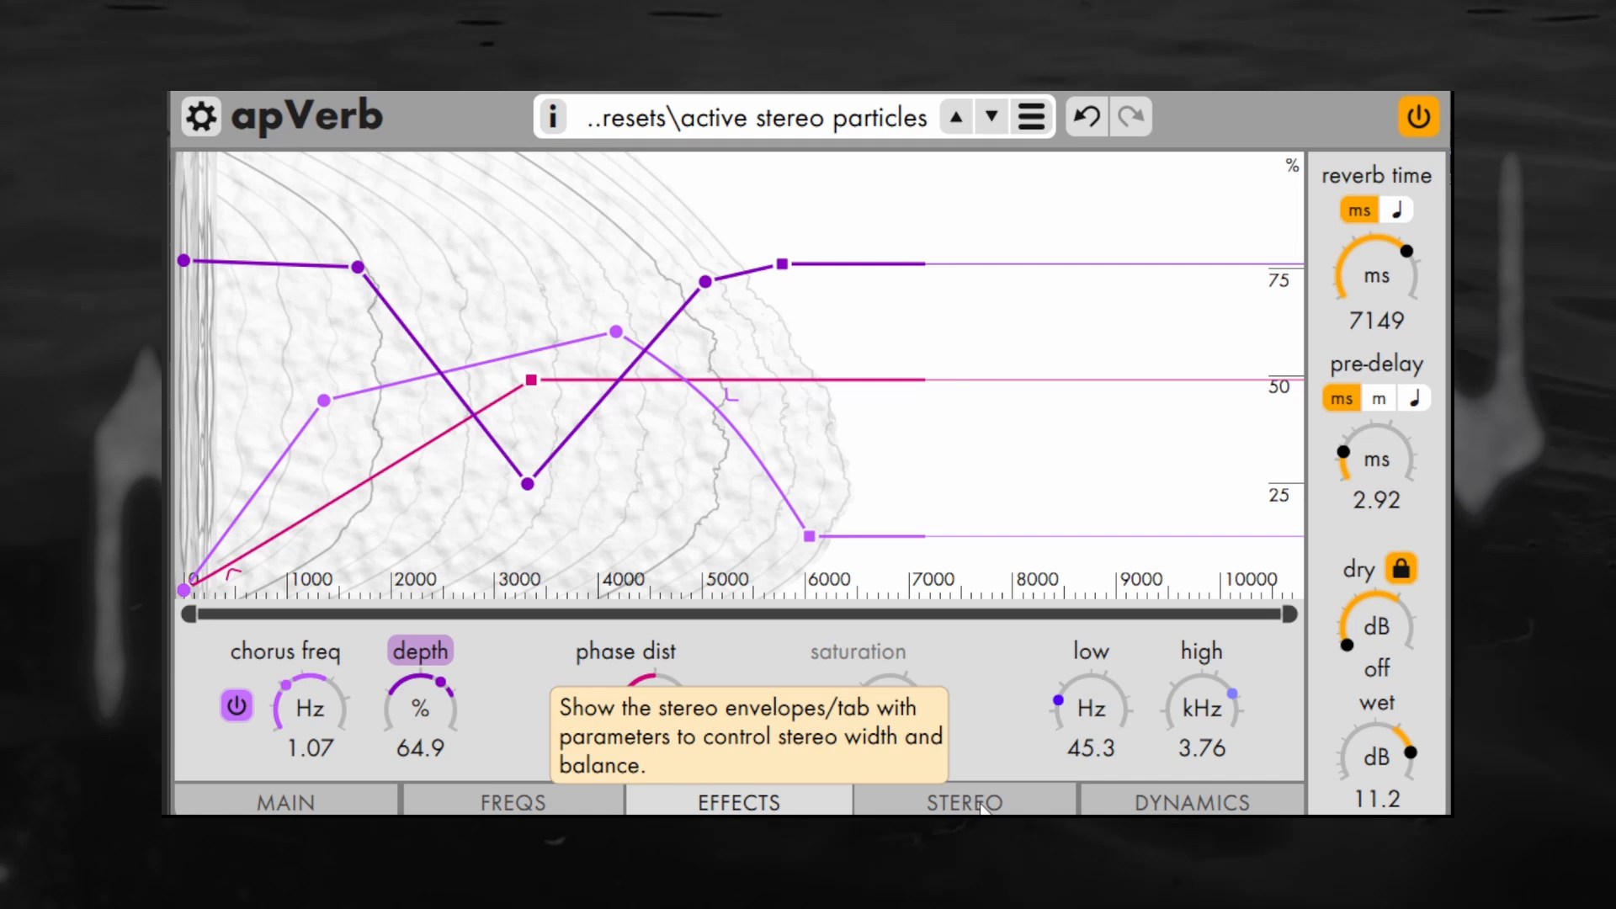
{"action": "left_click", "coordinate": [981, 805]}
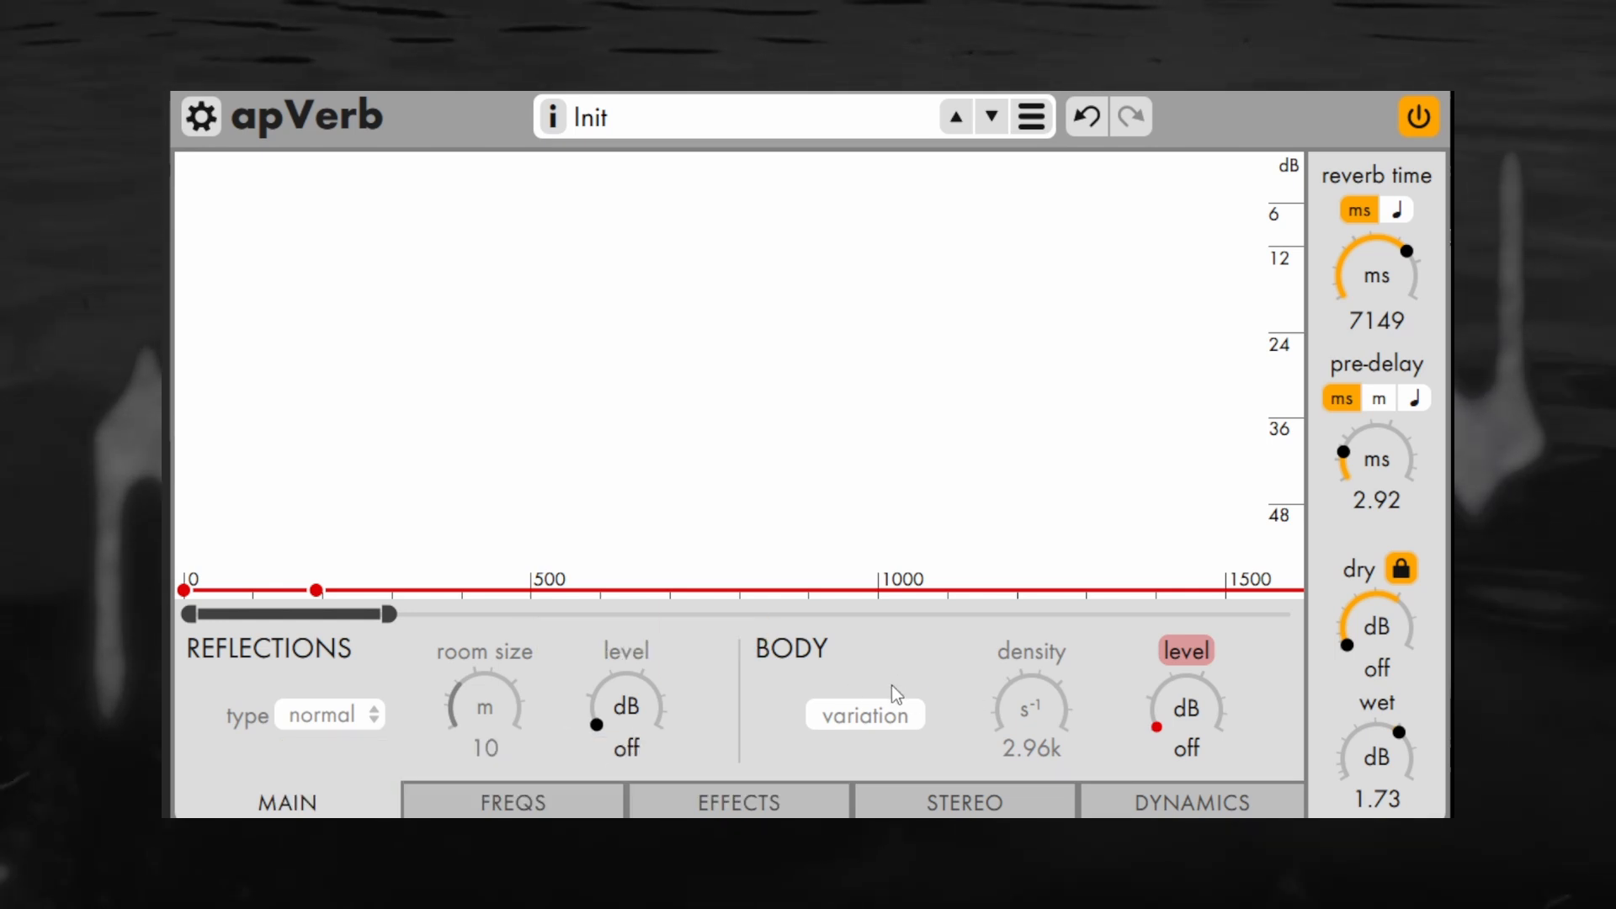
Set the reflections level to -11.8 dB and the room size to 34.9 m, keeping the normal type
{"action": "left_click_drag", "start_coordinate": [605, 722], "coordinate": [715, 506]}
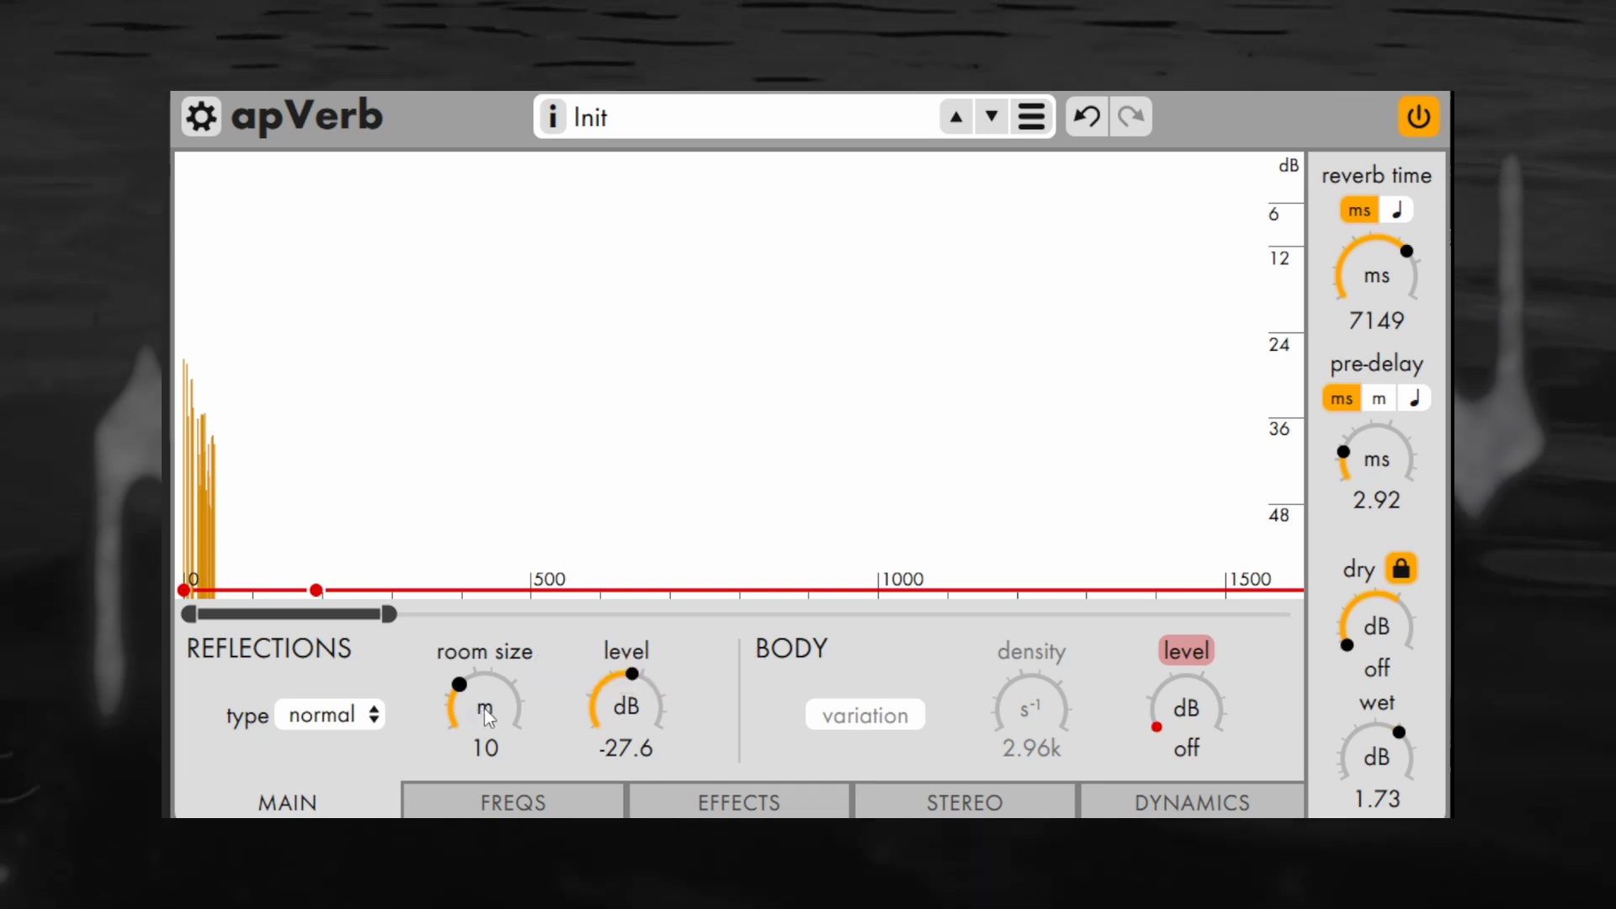
{"action": "left_click_drag", "start_coordinate": [483, 709], "coordinate": [634, 691]}
{"action": "left_click", "coordinate": [329, 713]}
{"action": "left_click", "coordinate": [330, 712]}
Set the body level to -31.4 dB and its density to about 2.99k
{"action": "left_click_drag", "start_coordinate": [1184, 725], "coordinate": [1233, 510]}
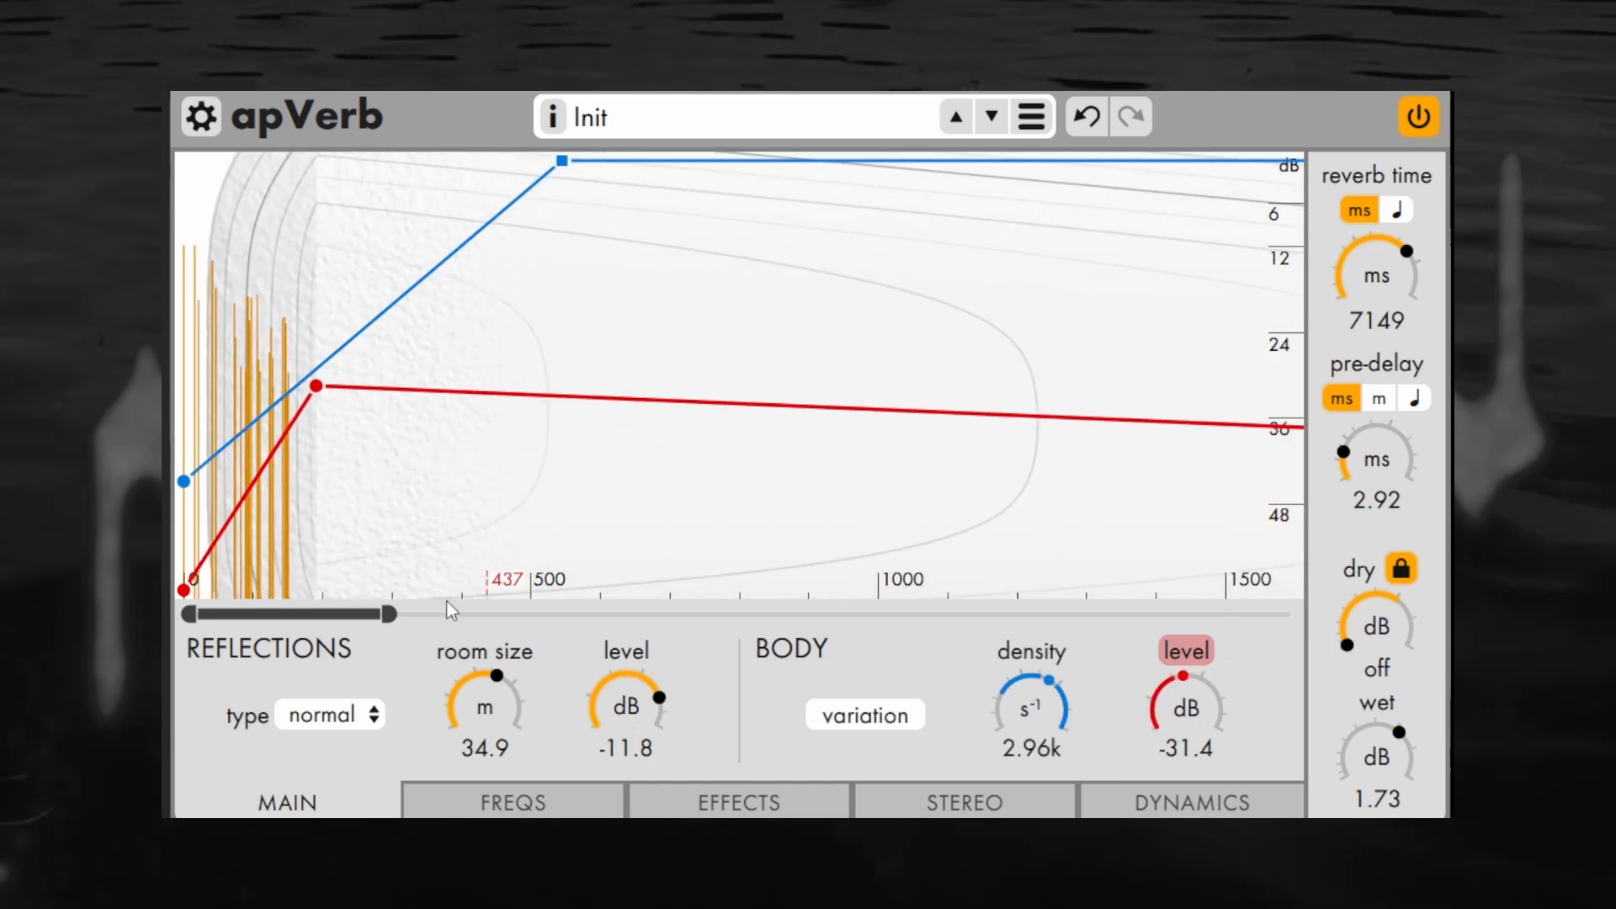
{"action": "left_click_drag", "start_coordinate": [393, 615], "coordinate": [1021, 617]}
{"action": "left_click_drag", "start_coordinate": [1031, 707], "coordinate": [1088, 670]}
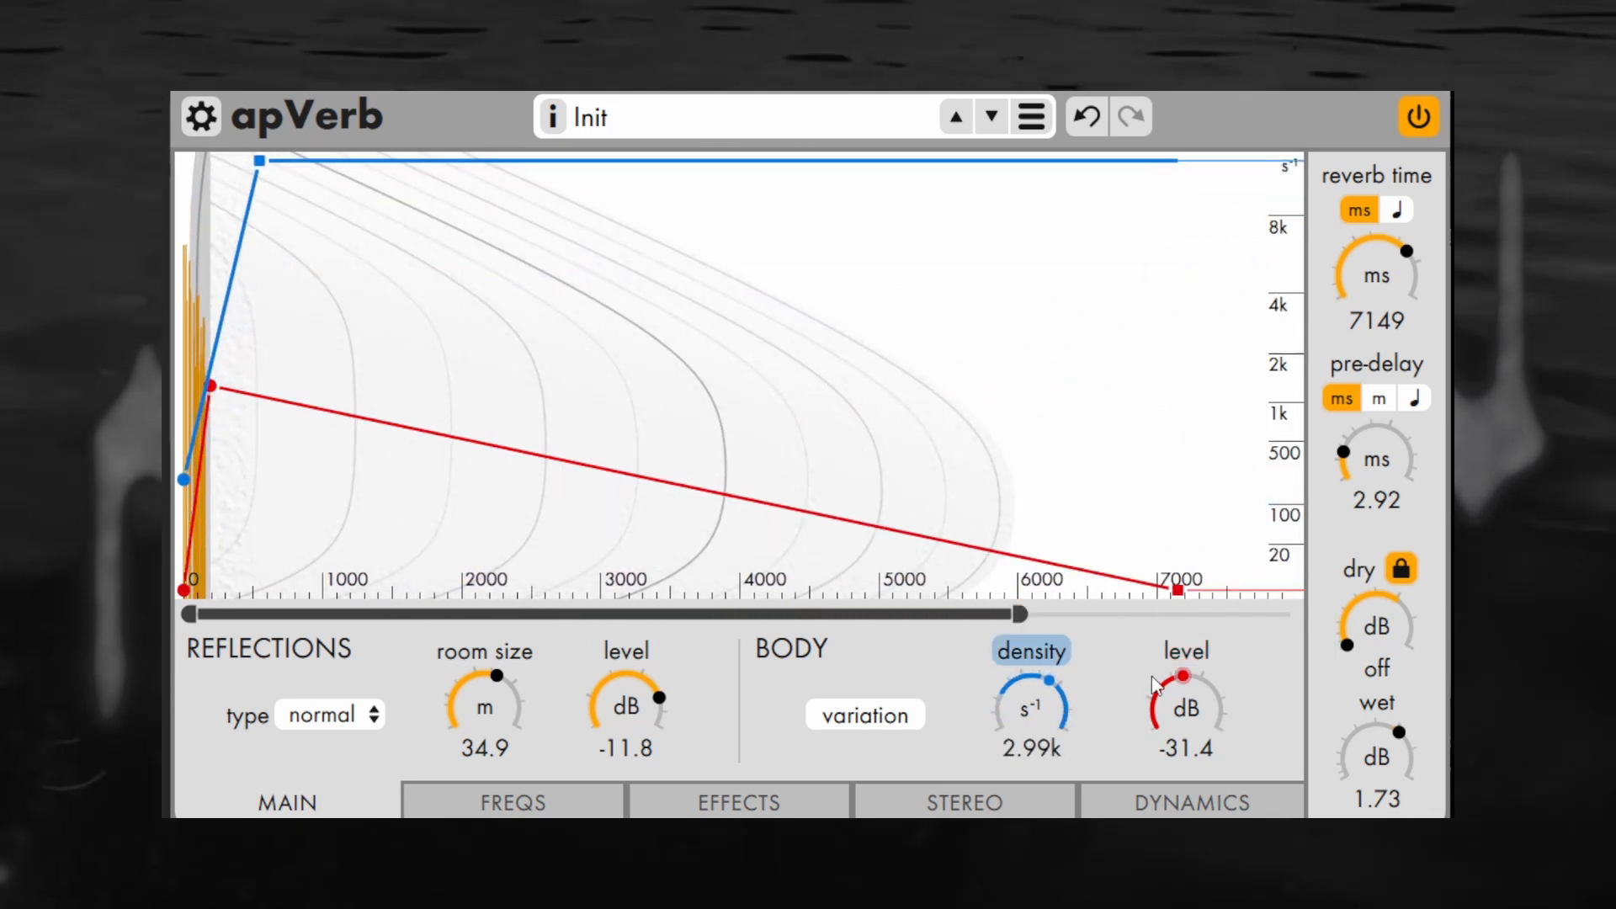
Add a density point near 1600 ms and level points near 2500, 3400, 3500 and 4500 ms to the body envelopes
{"action": "left_click", "coordinate": [404, 468]}
{"action": "left_click", "coordinate": [535, 244]}
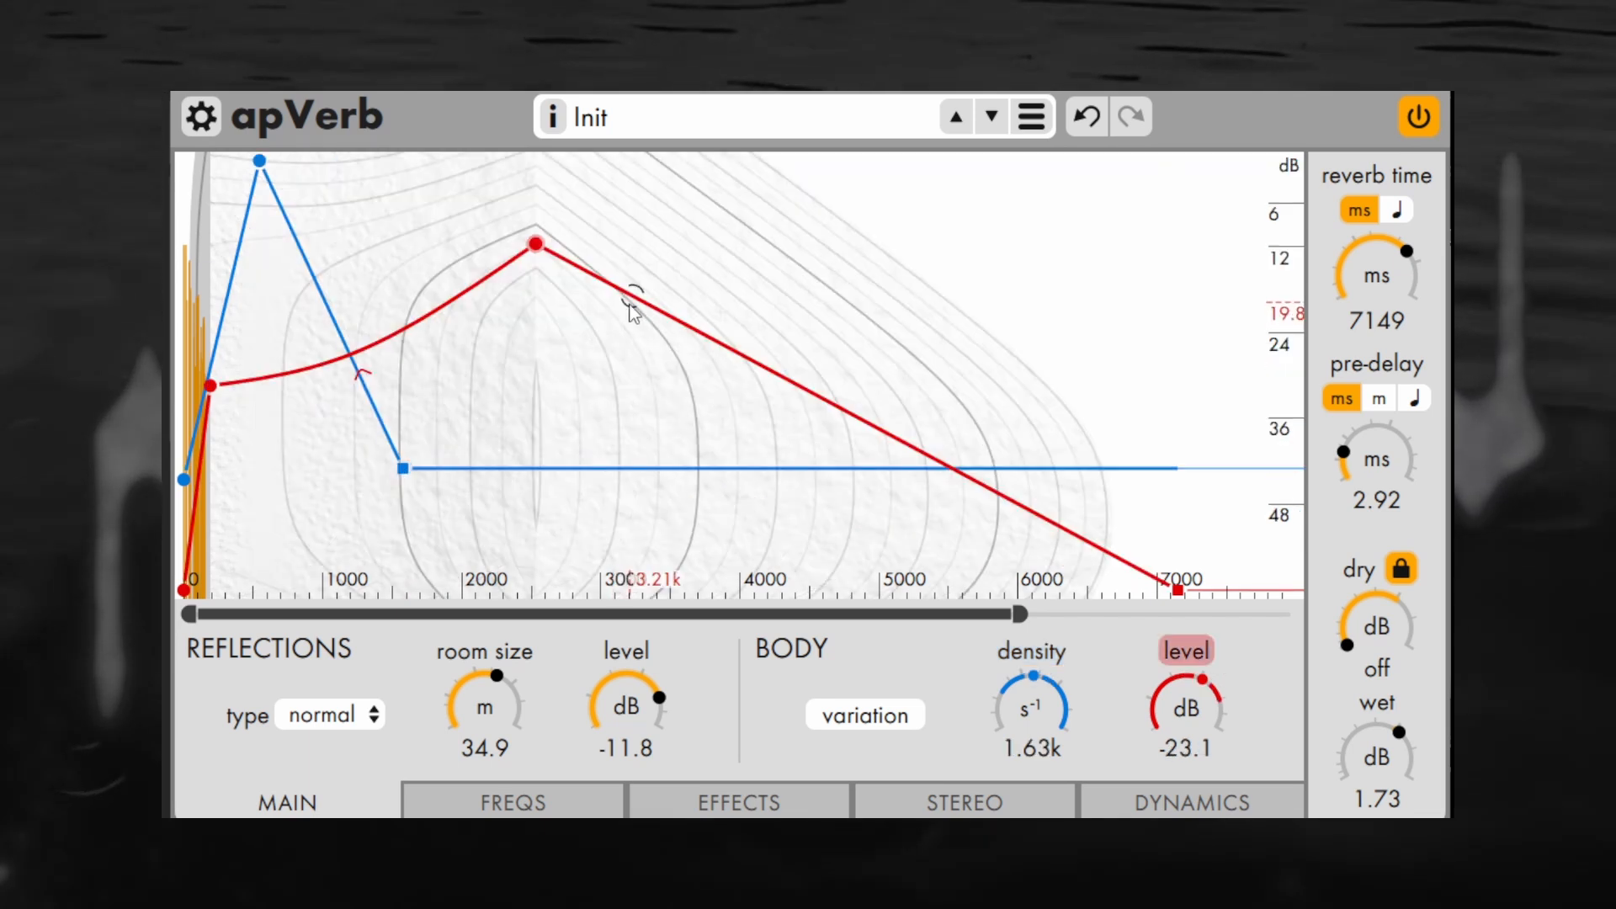
{"action": "left_click_drag", "start_coordinate": [630, 306], "coordinate": [671, 267]}
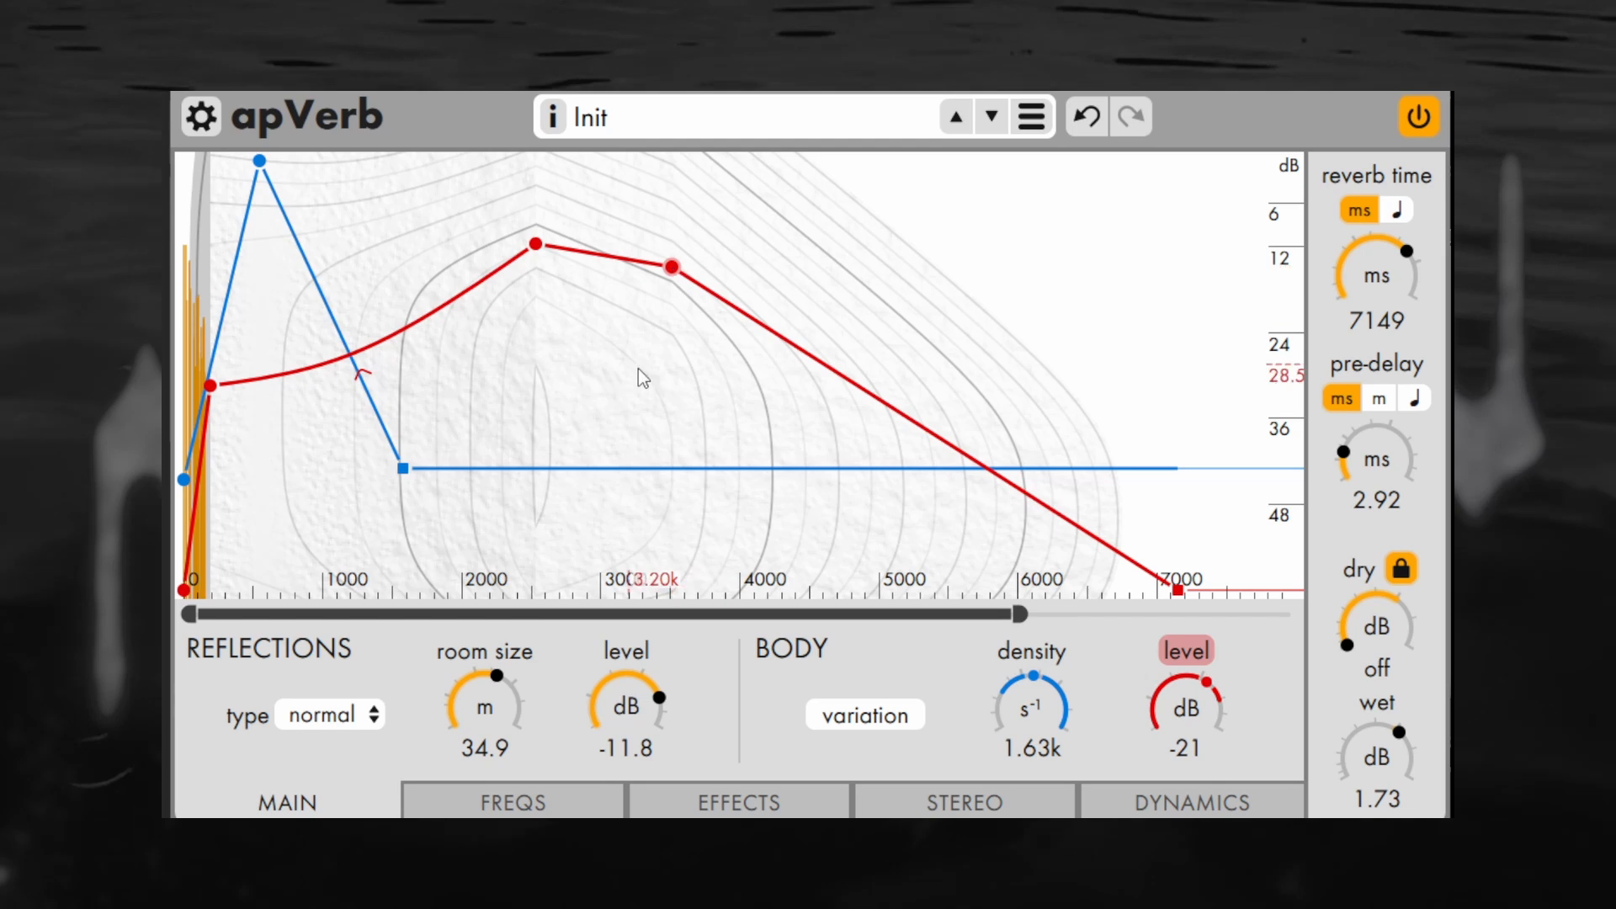
{"action": "left_click", "coordinate": [666, 431]}
{"action": "left_click", "coordinate": [815, 301]}
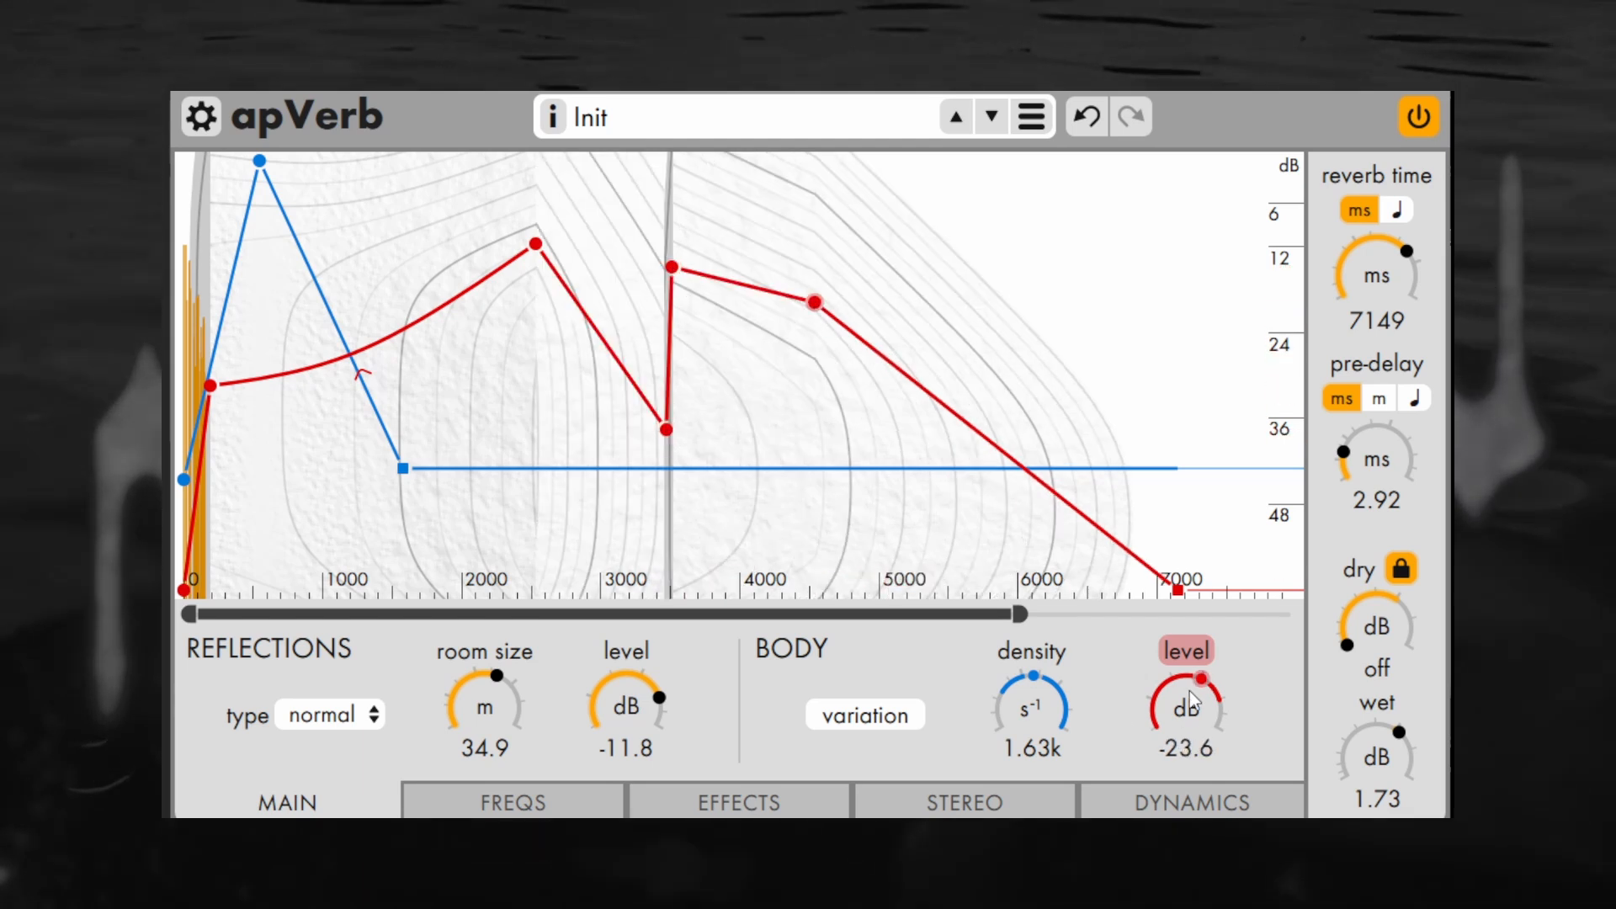
{"action": "left_click_drag", "start_coordinate": [1187, 712], "coordinate": [1187, 804]}
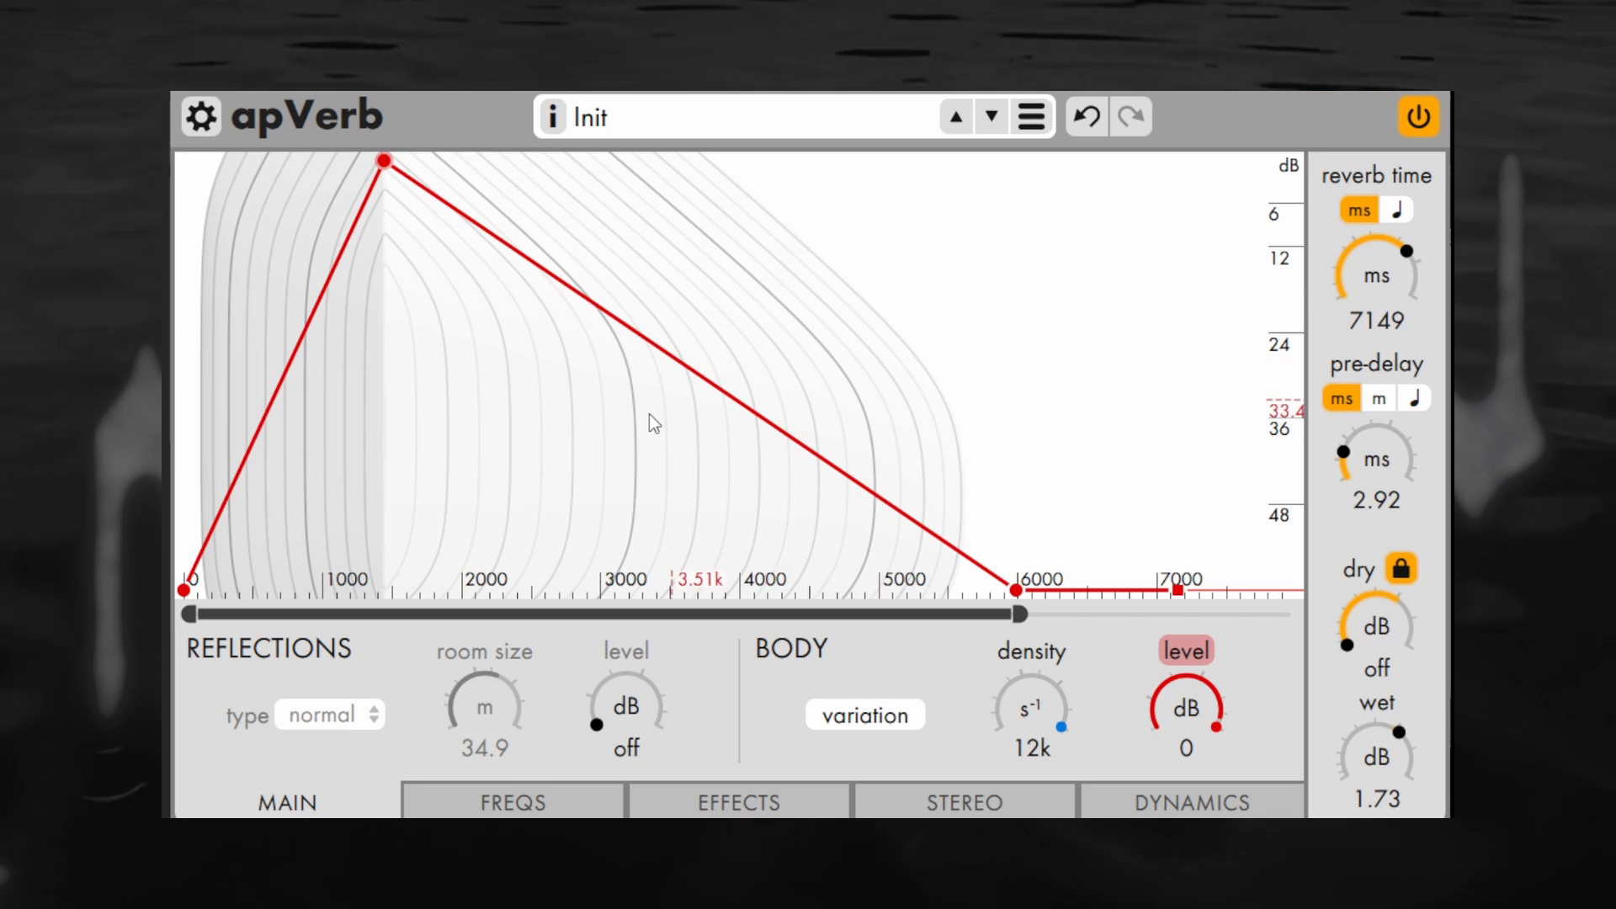
Bow the body level's decay upward between about beats 3 and 12, and set the density to 12k
{"action": "left_click_drag", "start_coordinate": [609, 487], "coordinate": [593, 500]}
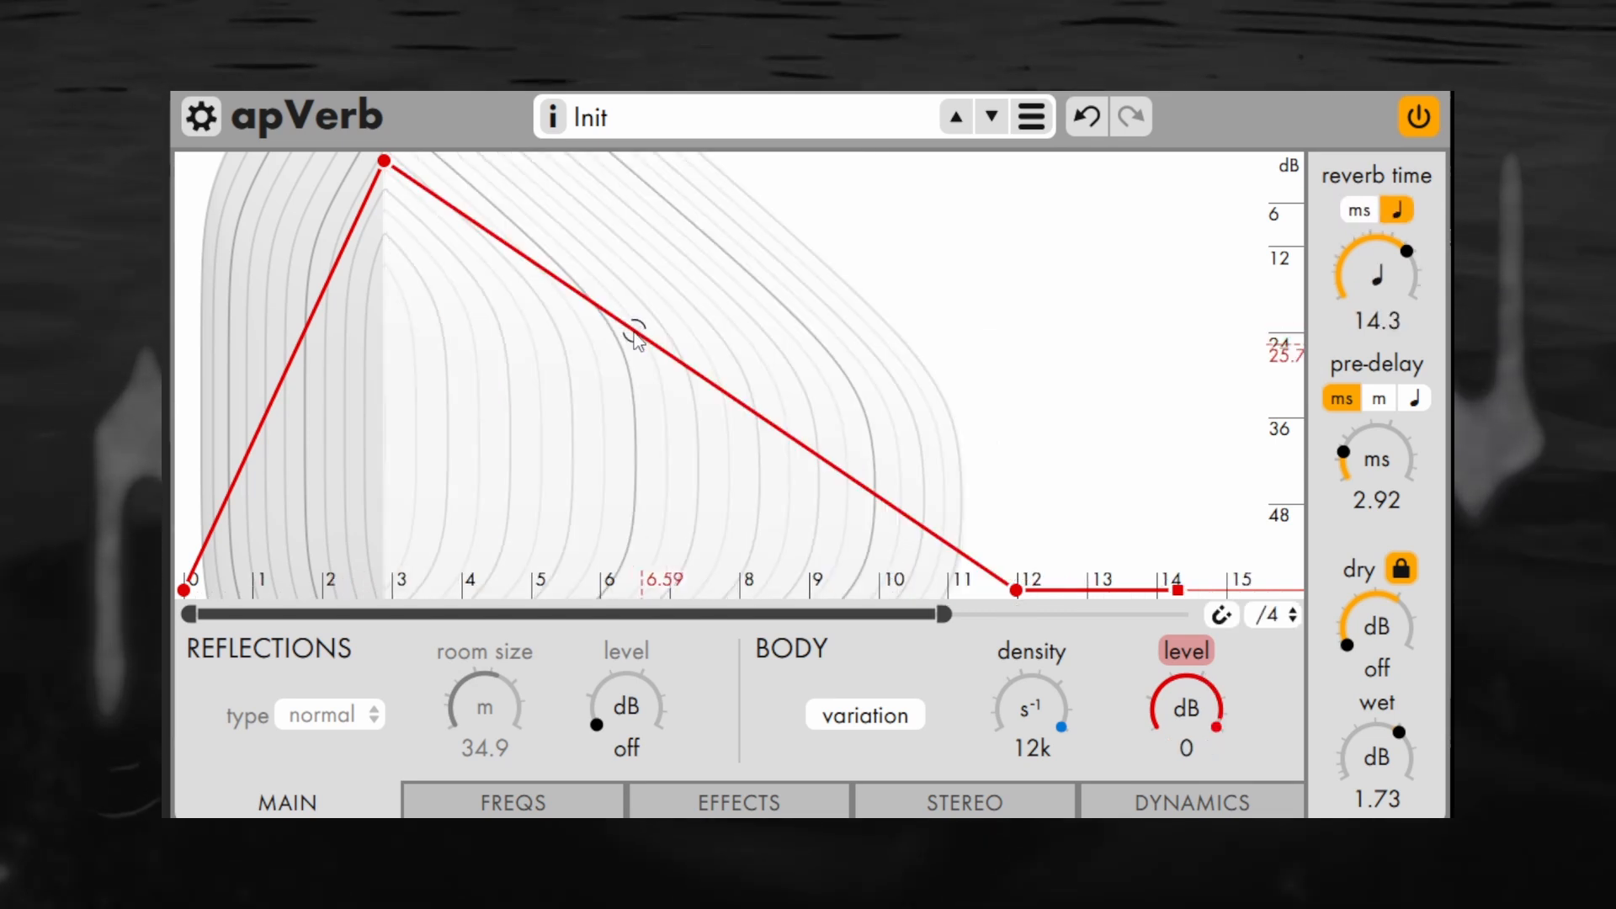
{"action": "left_click", "coordinate": [620, 321]}
{"action": "left_click_drag", "start_coordinate": [621, 321], "coordinate": [541, 353]}
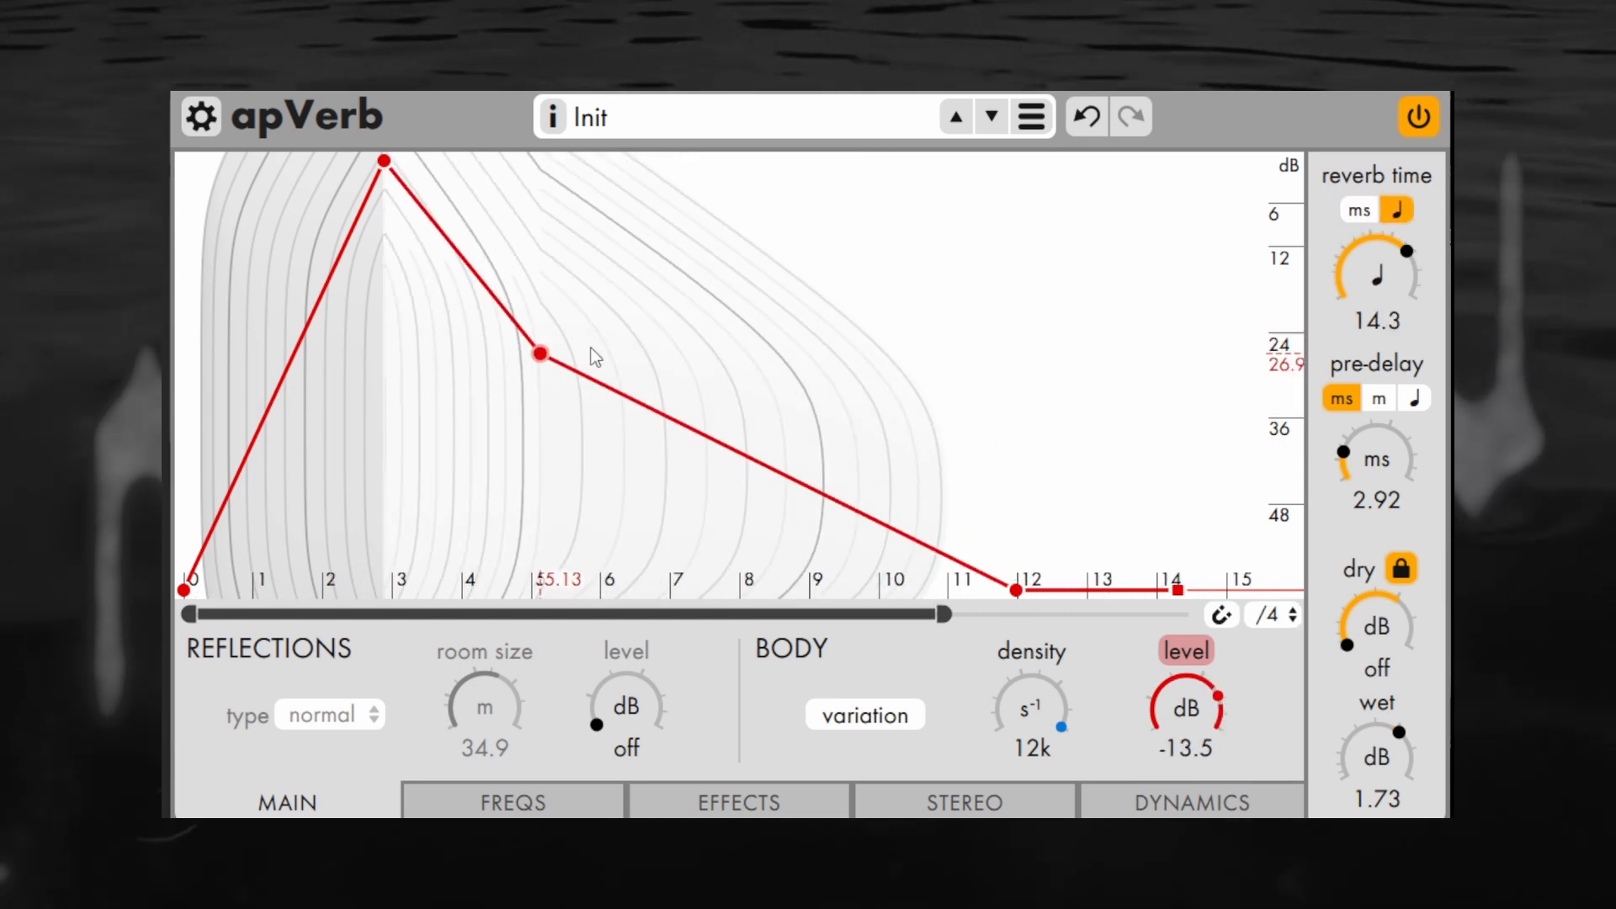
{"action": "left_click_drag", "start_coordinate": [707, 438], "coordinate": [756, 347]}
{"action": "left_click", "coordinate": [1221, 615]}
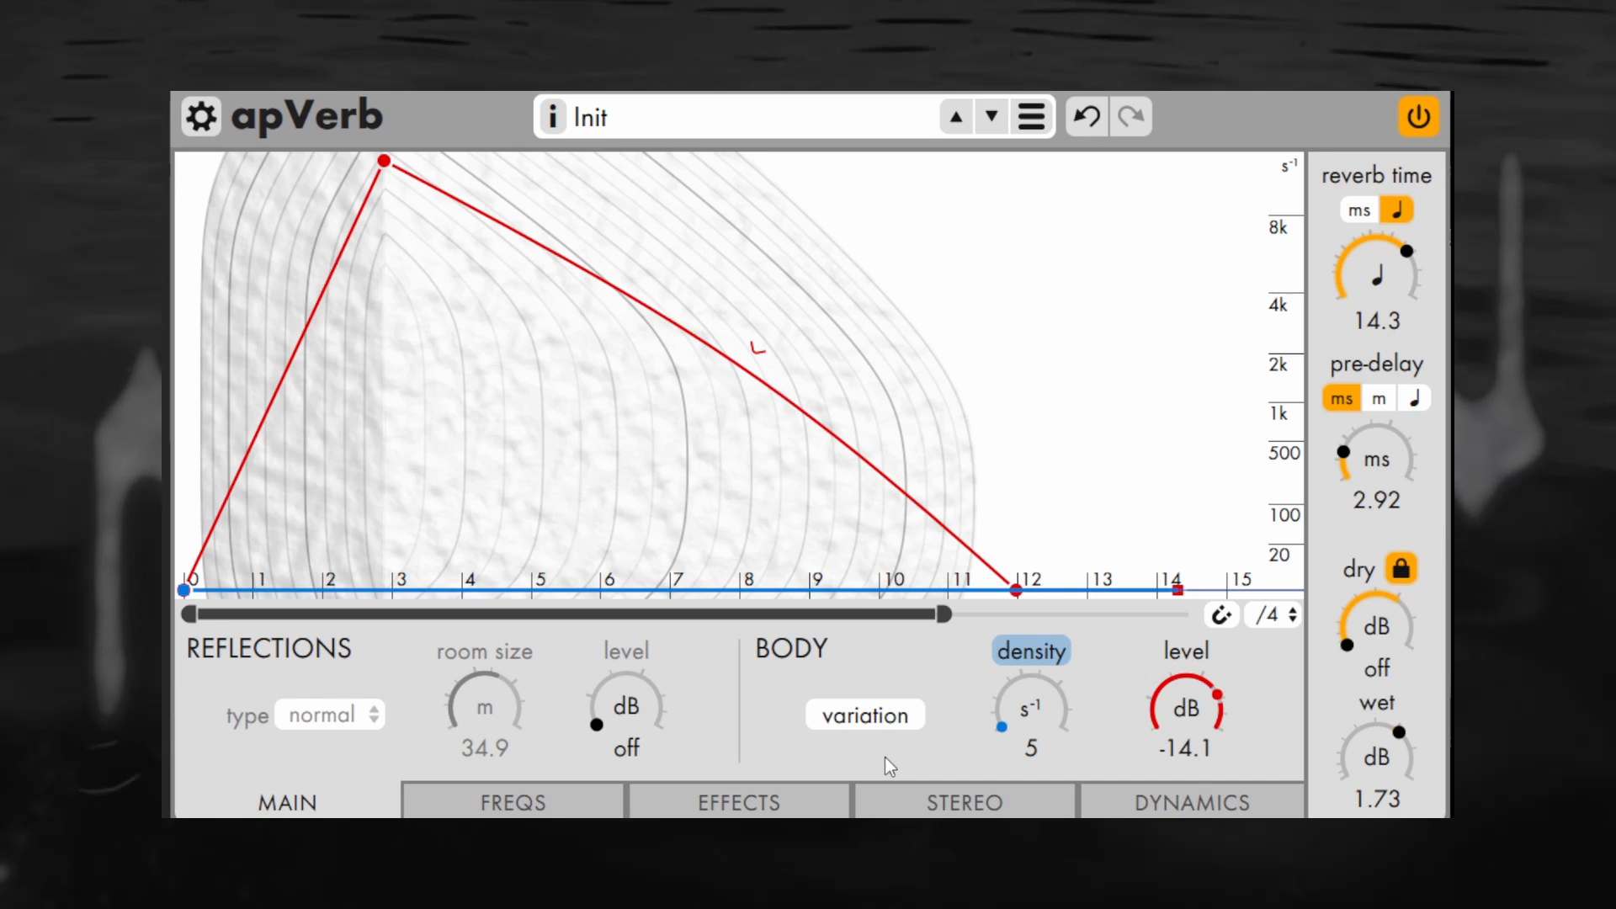
{"action": "left_click_drag", "start_coordinate": [1017, 739], "coordinate": [1195, 256]}
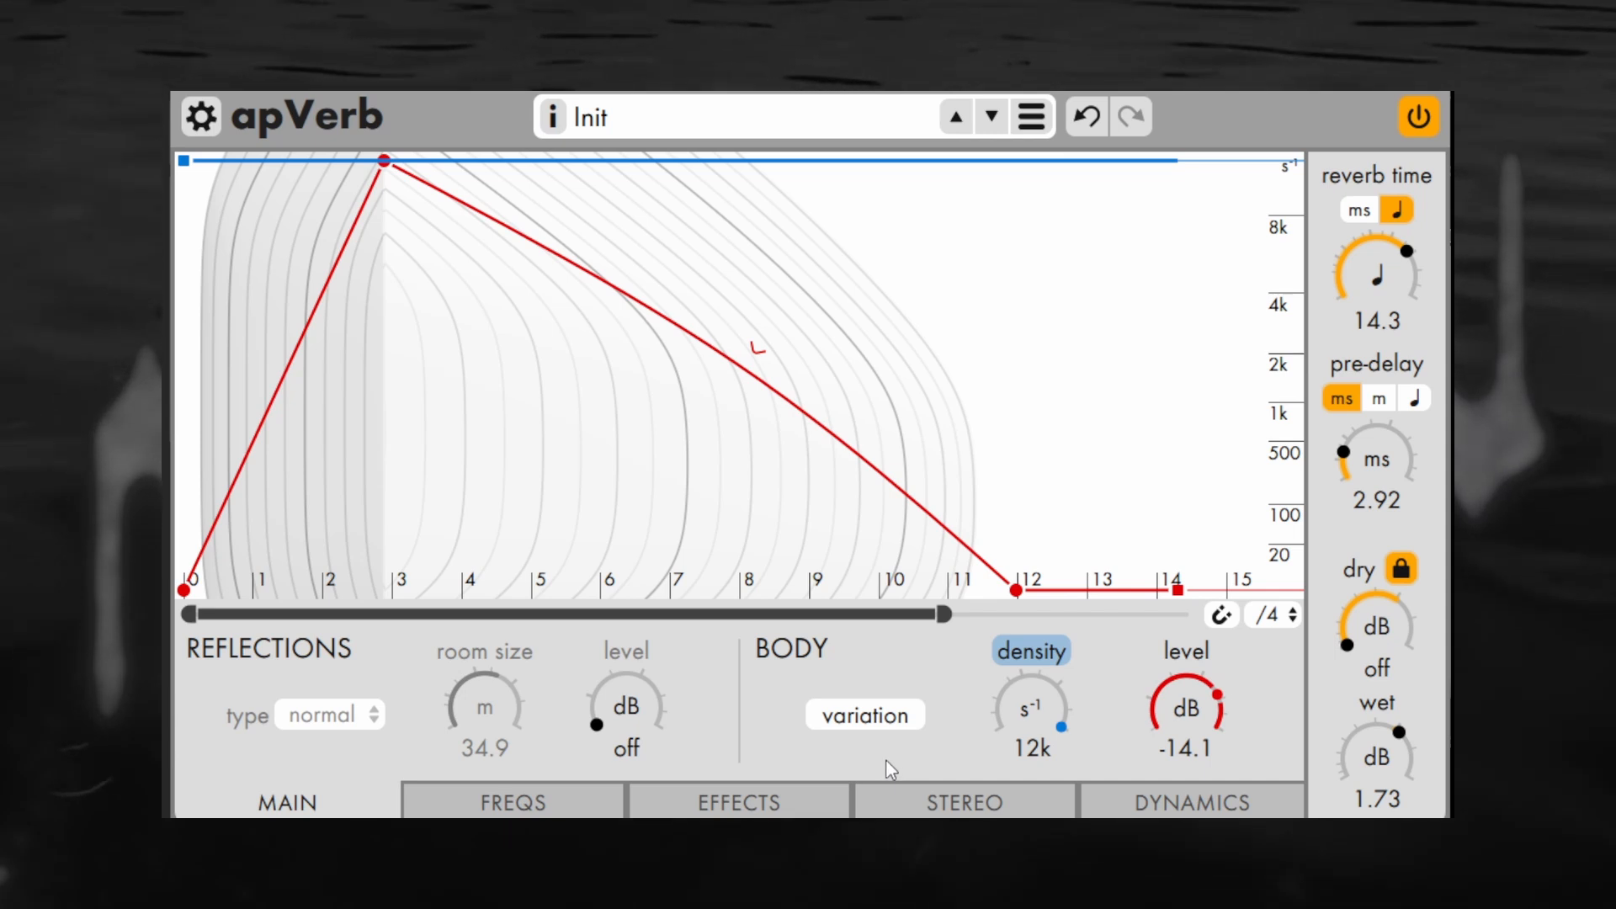
Set the low filter to 162 Hz with 1.28 poles and the high filter to 185 Hz
{"action": "left_click", "coordinate": [543, 806]}
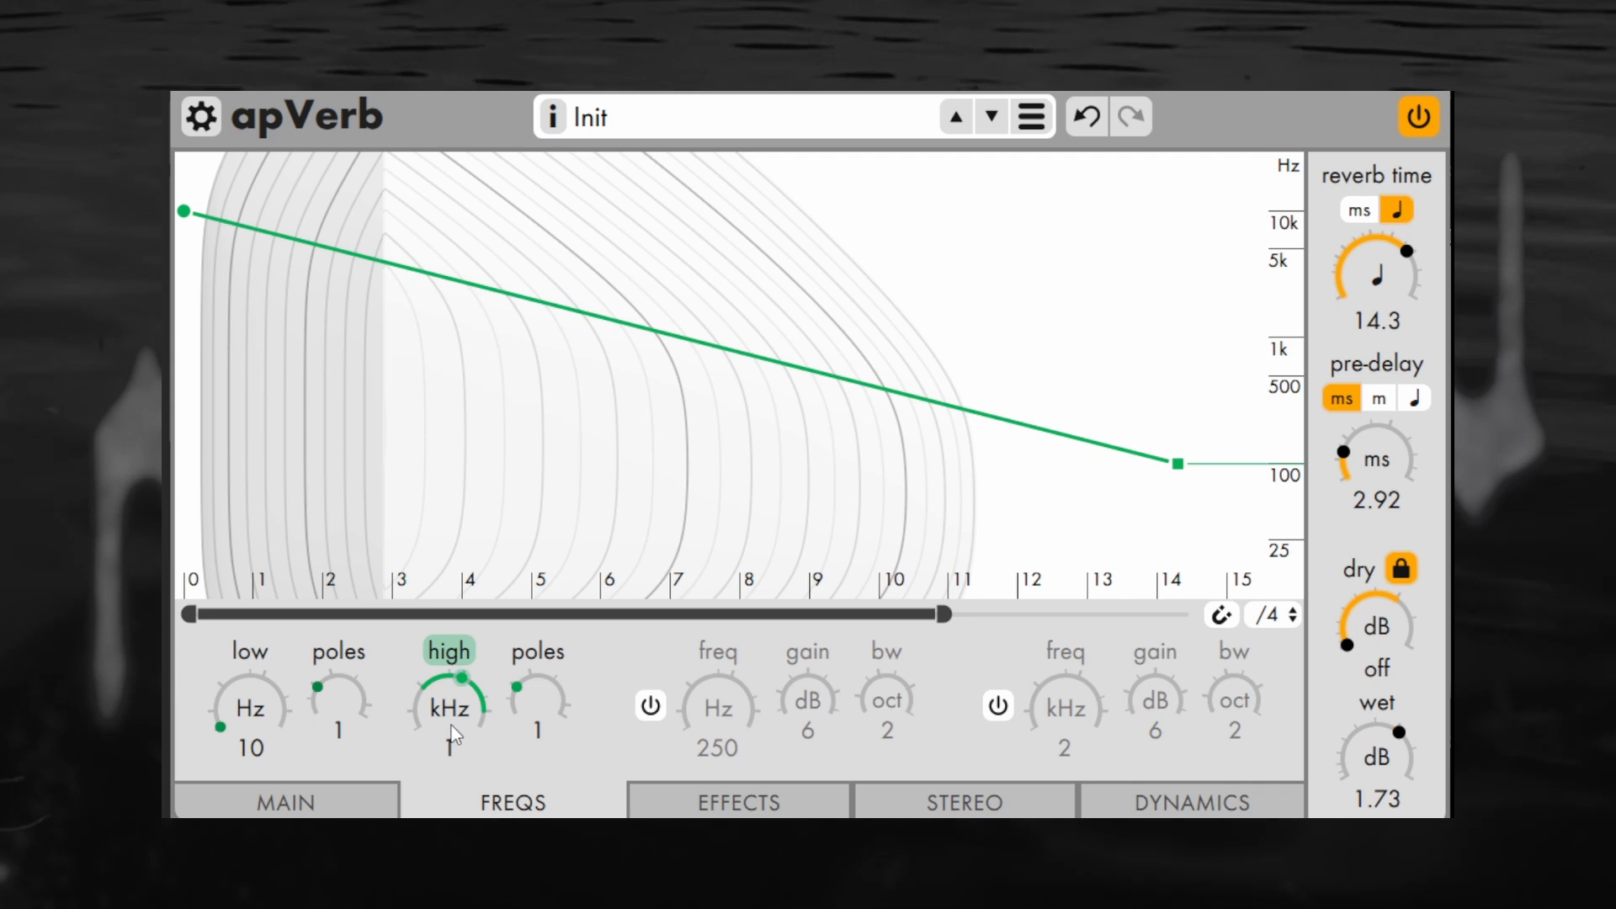
{"action": "left_click_drag", "start_coordinate": [452, 726], "coordinate": [478, 692]}
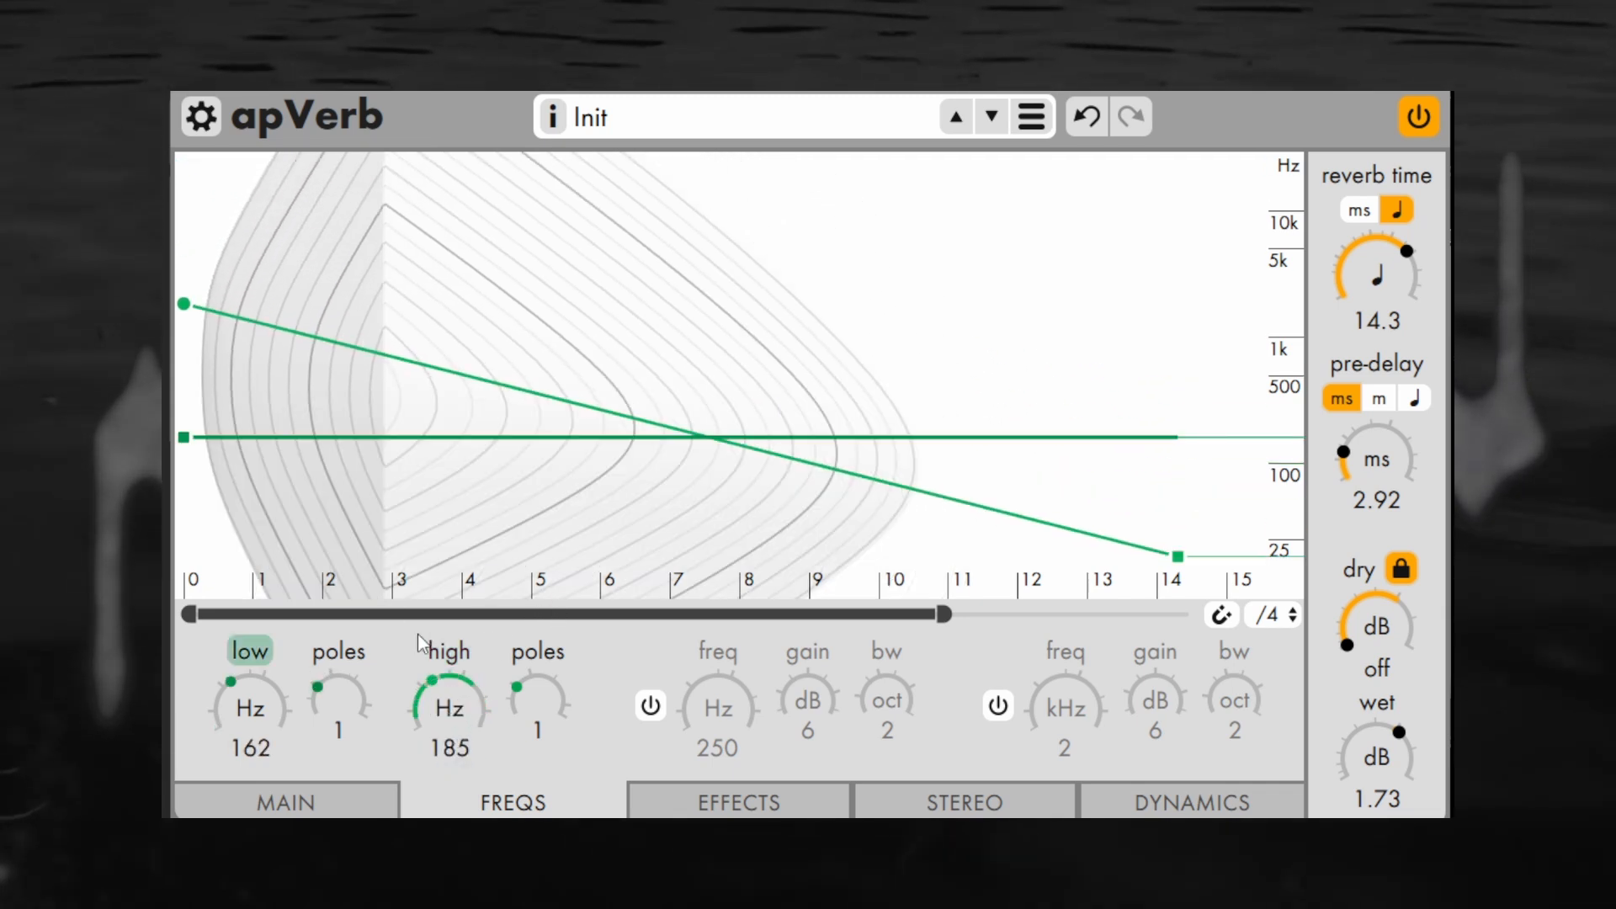
{"action": "mouse_move", "coordinate": [328, 706]}
{"action": "left_mouse_down"}
{"action": "mouse_move", "coordinate": [351, 674]}
{"action": "mouse_move", "coordinate": [347, 706]}
{"action": "left_mouse_up"}
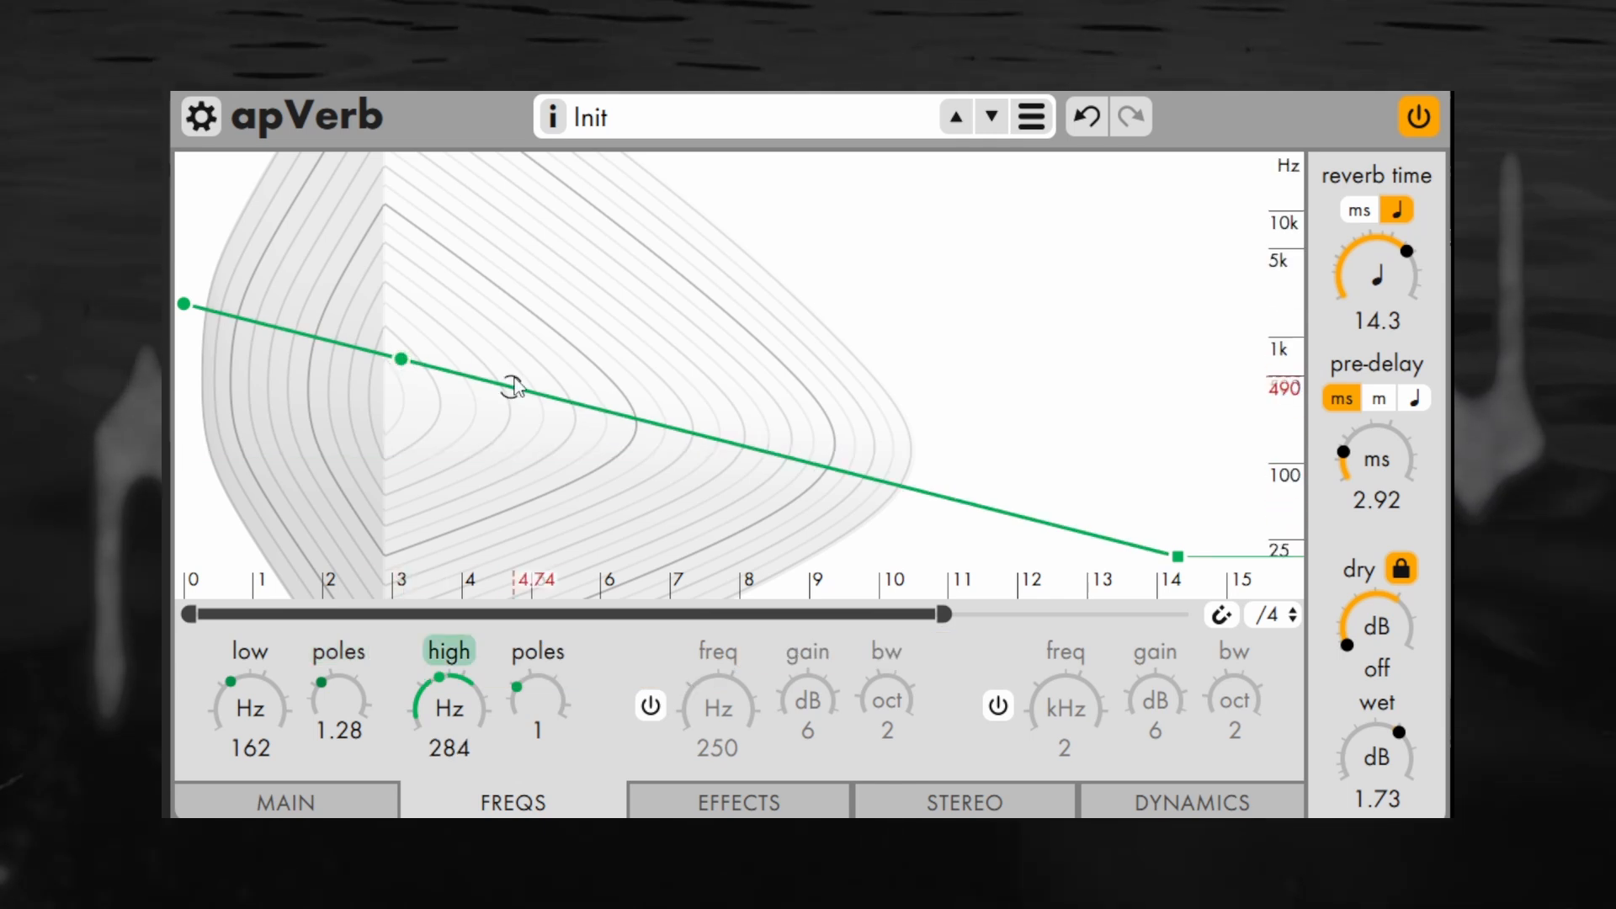
Shape the high filter envelope with a point near beat 4.7 at about 100 Hz and curve its first and last segments
{"action": "left_click_drag", "start_coordinate": [512, 387], "coordinate": [593, 542]}
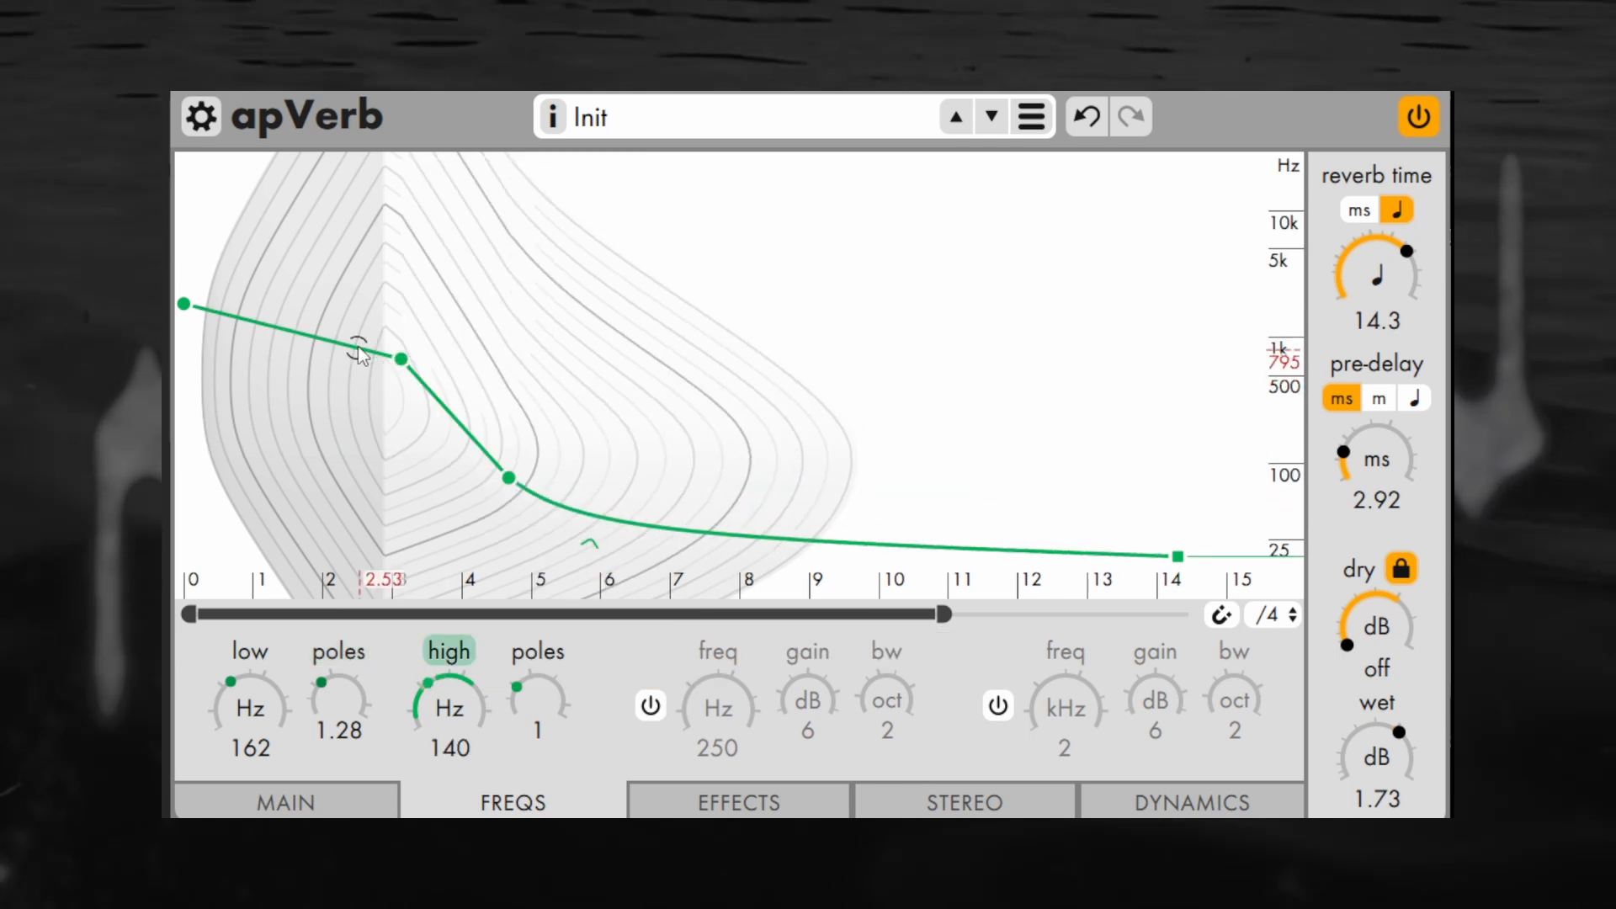
{"action": "left_click_drag", "start_coordinate": [308, 329], "coordinate": [306, 288]}
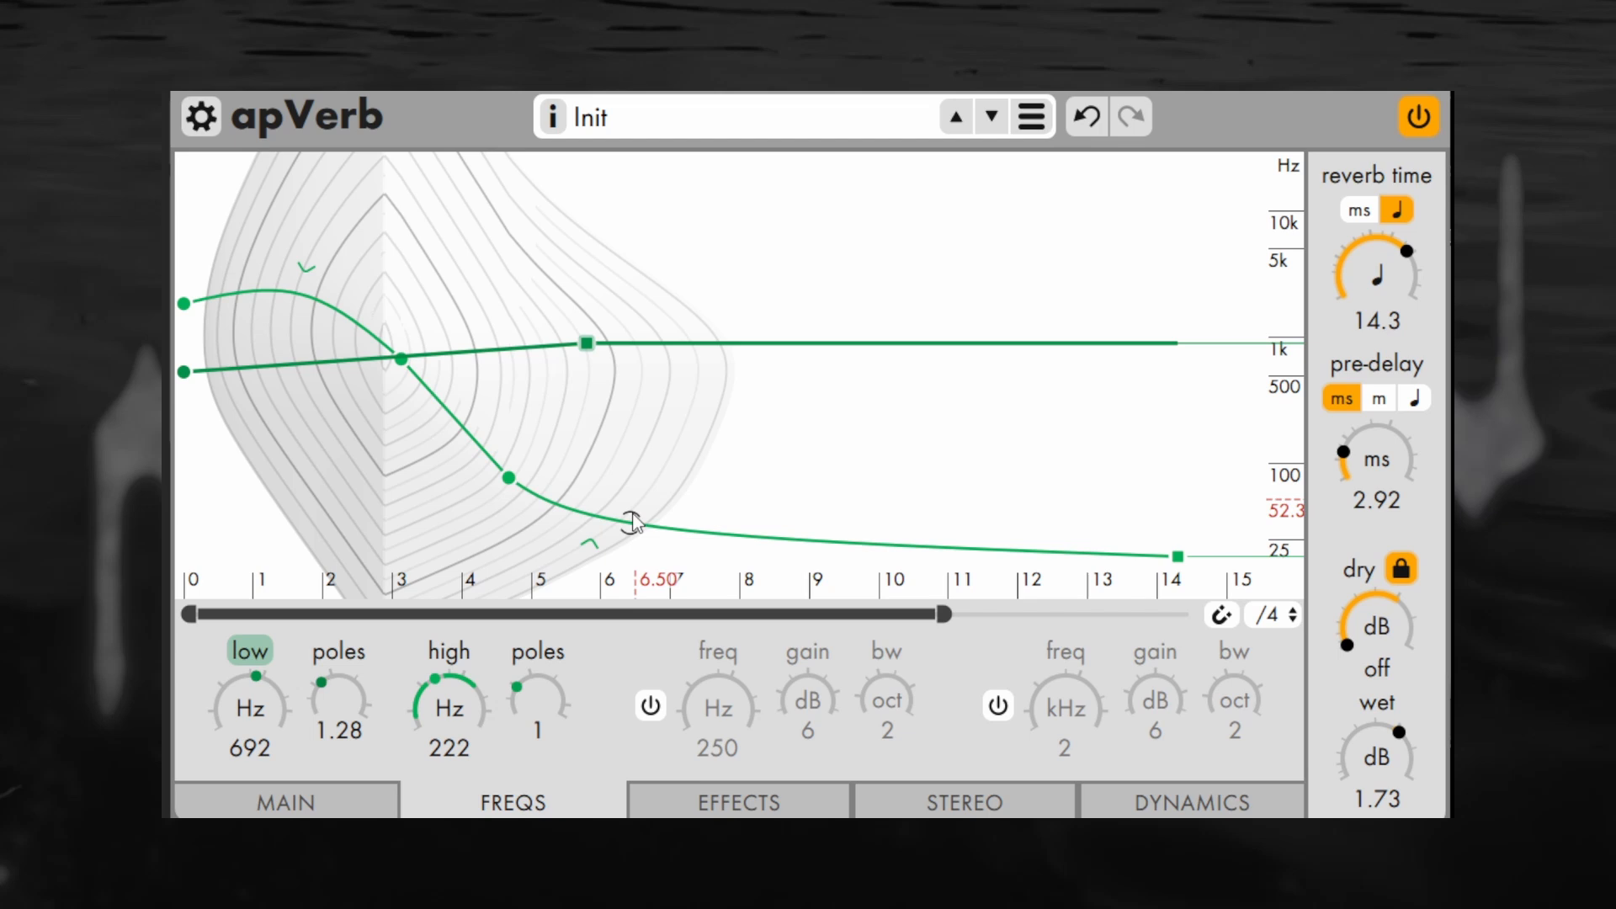
Enable the first peak filter at 1.80 kHz with 14.3 dB gain, and shape its bandwidth envelope with points near beats 3.65 and 8
{"action": "left_click", "coordinate": [656, 706]}
{"action": "left_click_drag", "start_coordinate": [720, 711], "coordinate": [752, 613]}
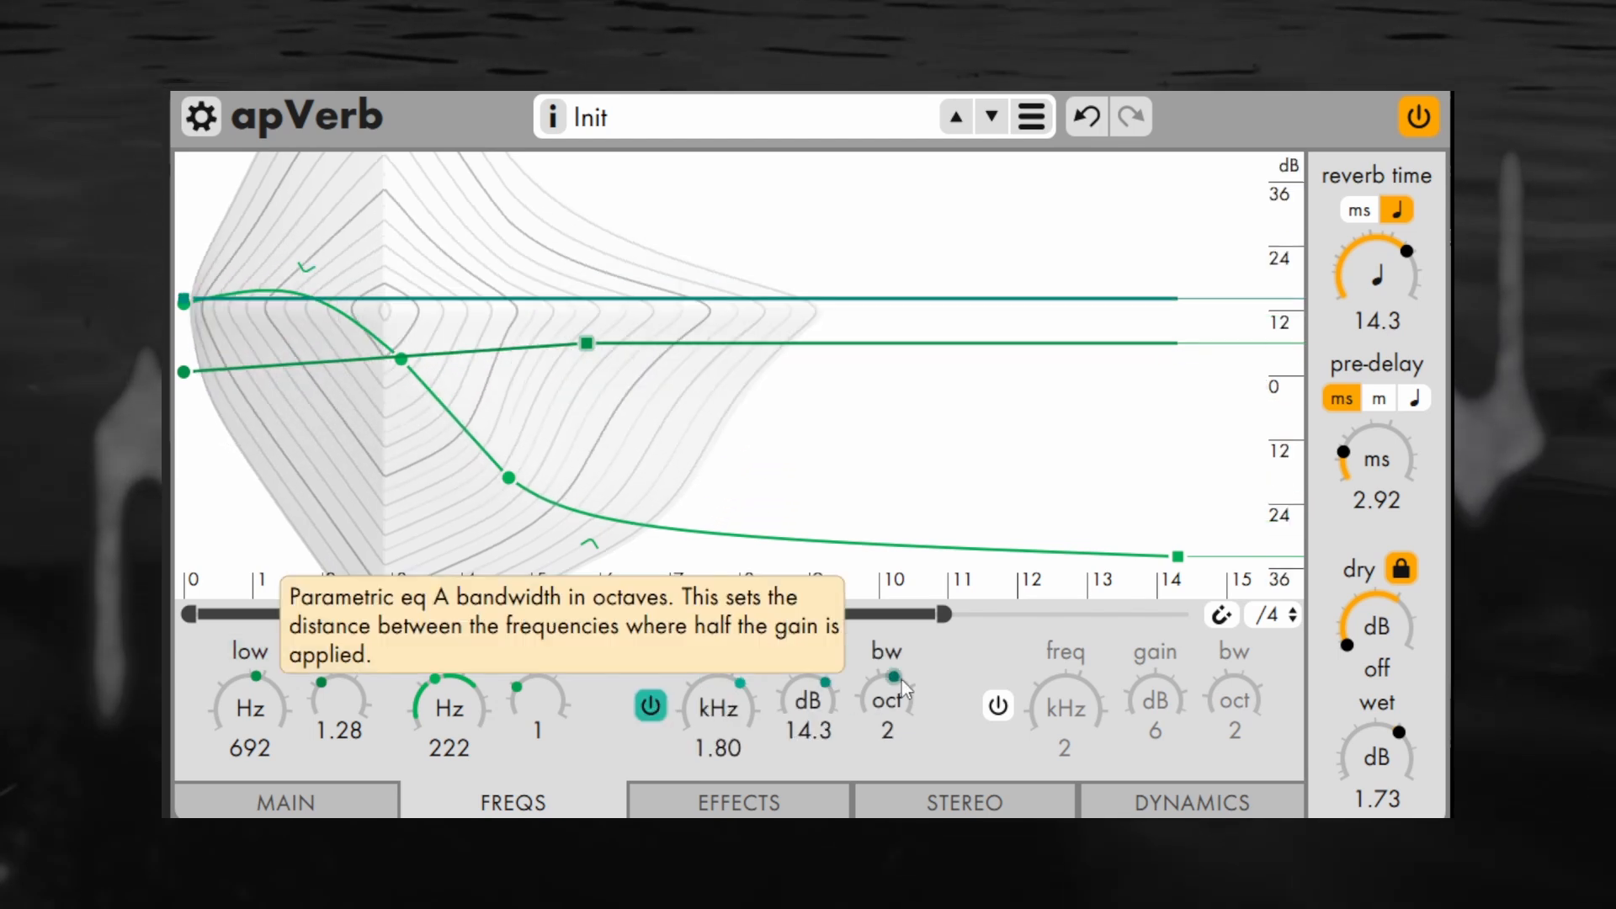
{"action": "mouse_move", "coordinate": [902, 695]}
{"action": "left_mouse_down"}
{"action": "mouse_move", "coordinate": [909, 669]}
{"action": "mouse_move", "coordinate": [888, 729]}
{"action": "mouse_move", "coordinate": [896, 678]}
{"action": "mouse_move", "coordinate": [895, 692]}
{"action": "left_mouse_up"}
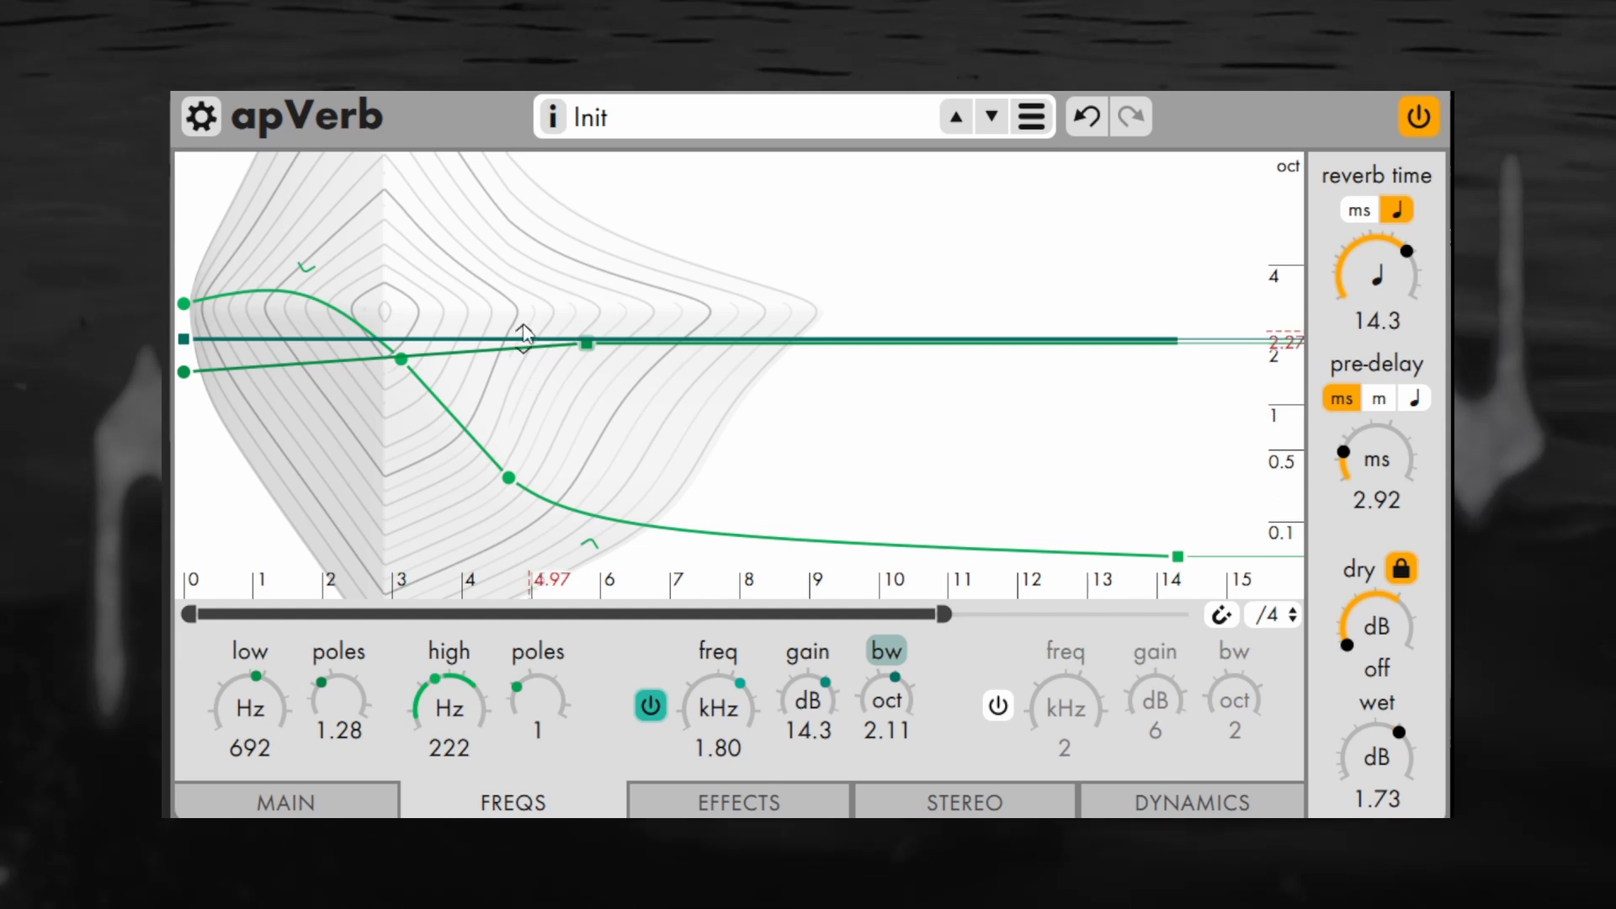
{"action": "mouse_move", "coordinate": [523, 336]}
{"action": "left_mouse_down"}
{"action": "mouse_move", "coordinate": [459, 338]}
{"action": "mouse_move", "coordinate": [572, 338]}
{"action": "mouse_move", "coordinate": [660, 249]}
{"action": "mouse_move", "coordinate": [648, 234]}
{"action": "mouse_move", "coordinate": [739, 238]}
{"action": "left_mouse_up"}
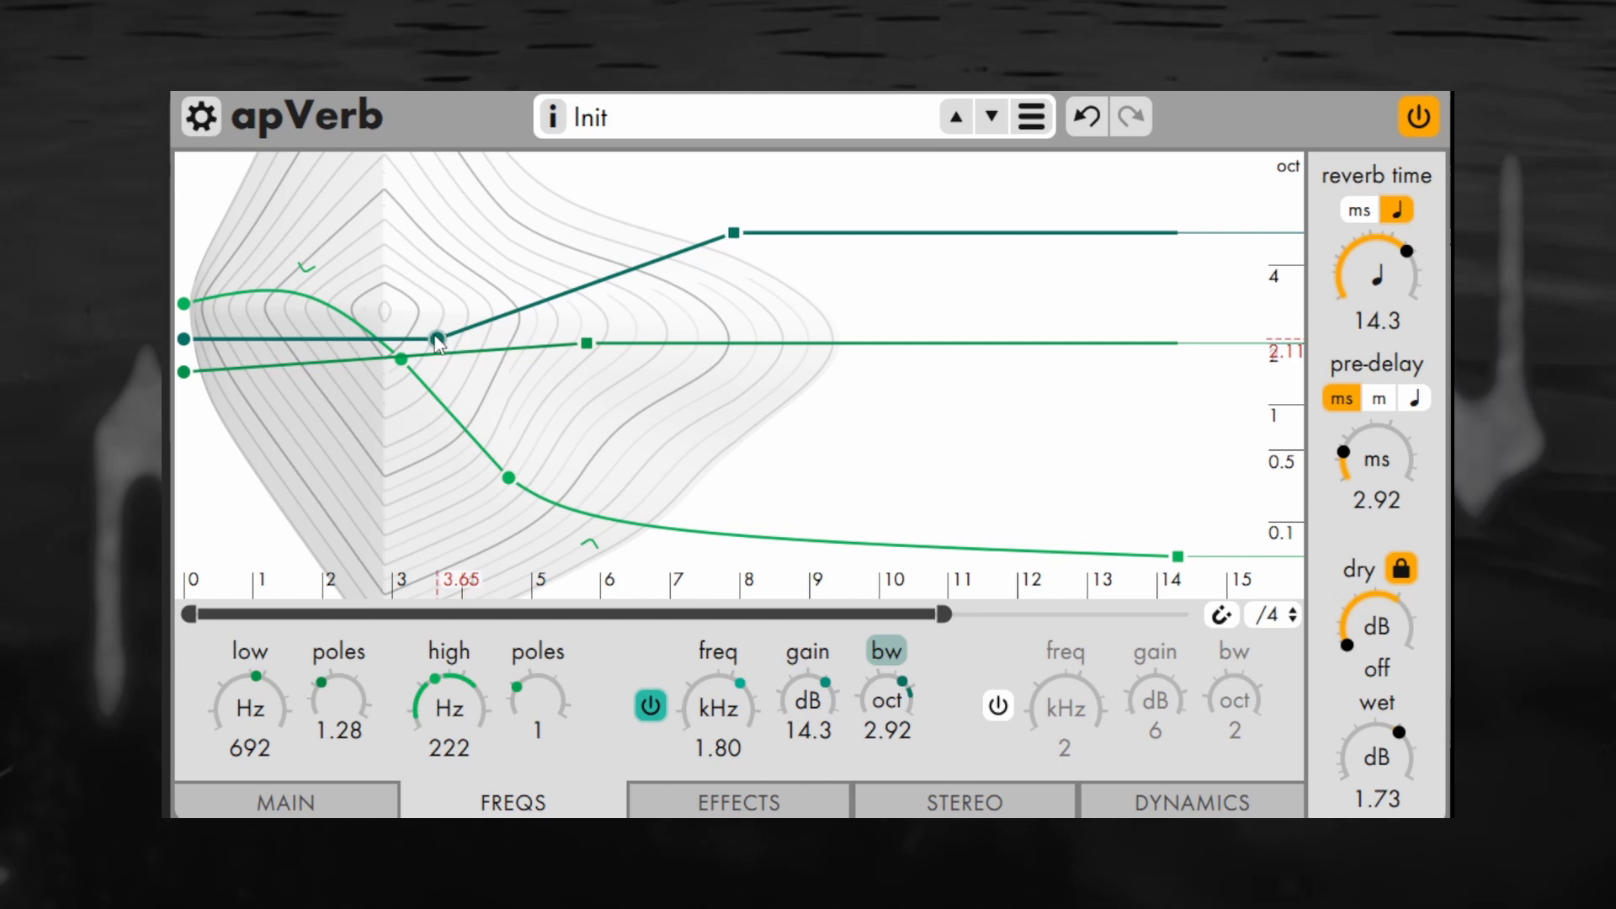
{"action": "left_click_drag", "start_coordinate": [438, 339], "coordinate": [487, 223]}
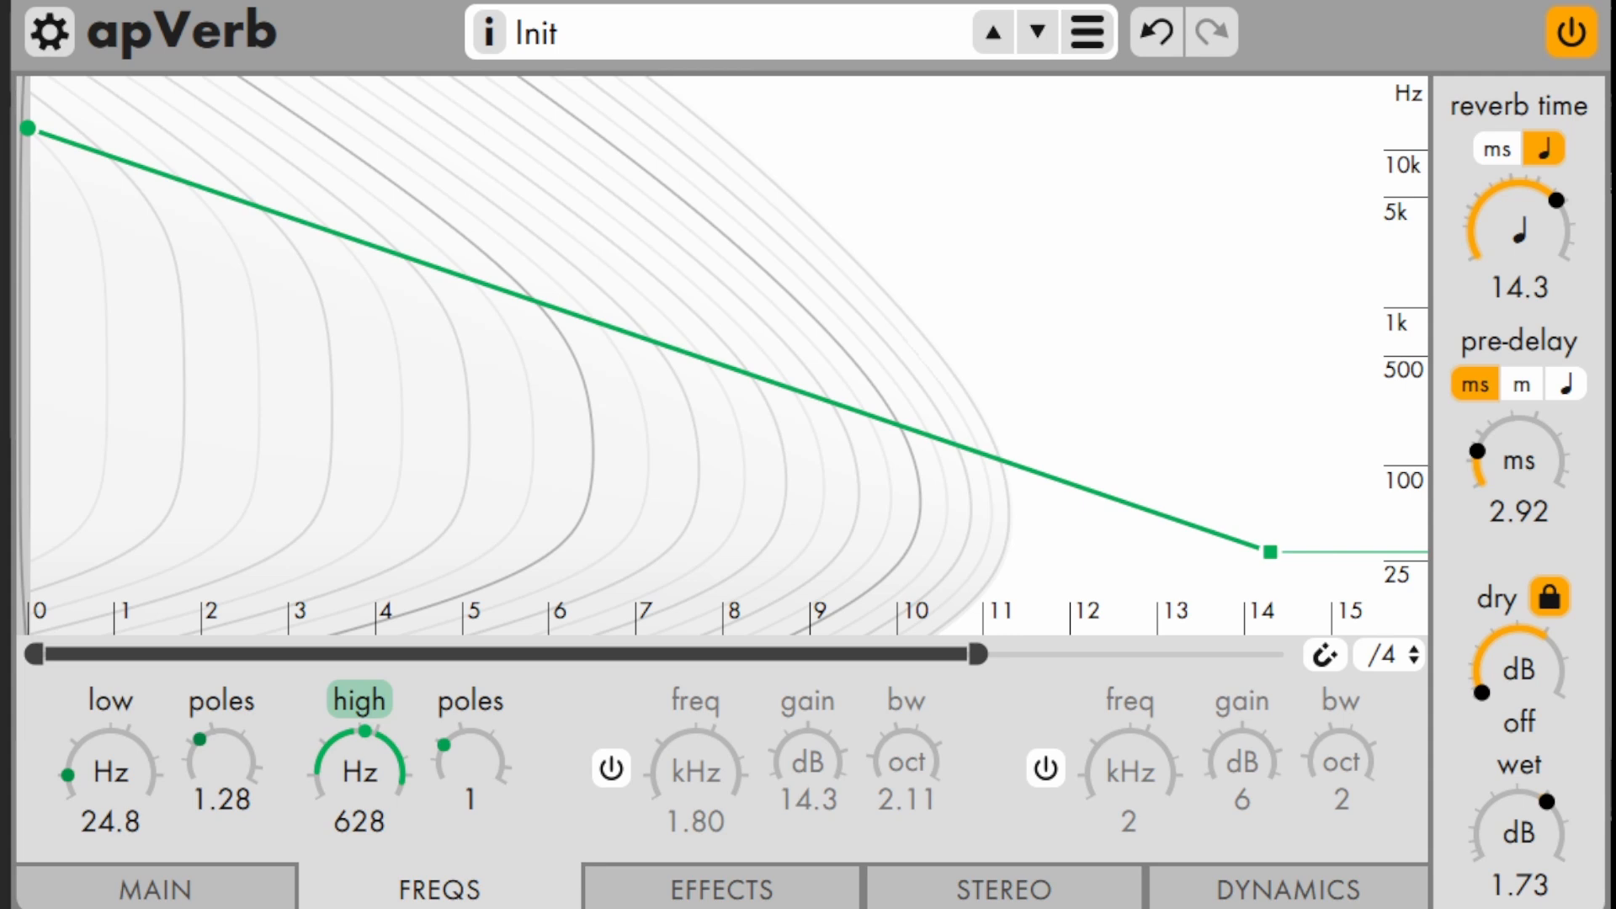
Reshape the low, high and peak frequency envelopes with several points across the first nine beats
{"action": "left_click_drag", "start_coordinate": [649, 340], "coordinate": [649, 403]}
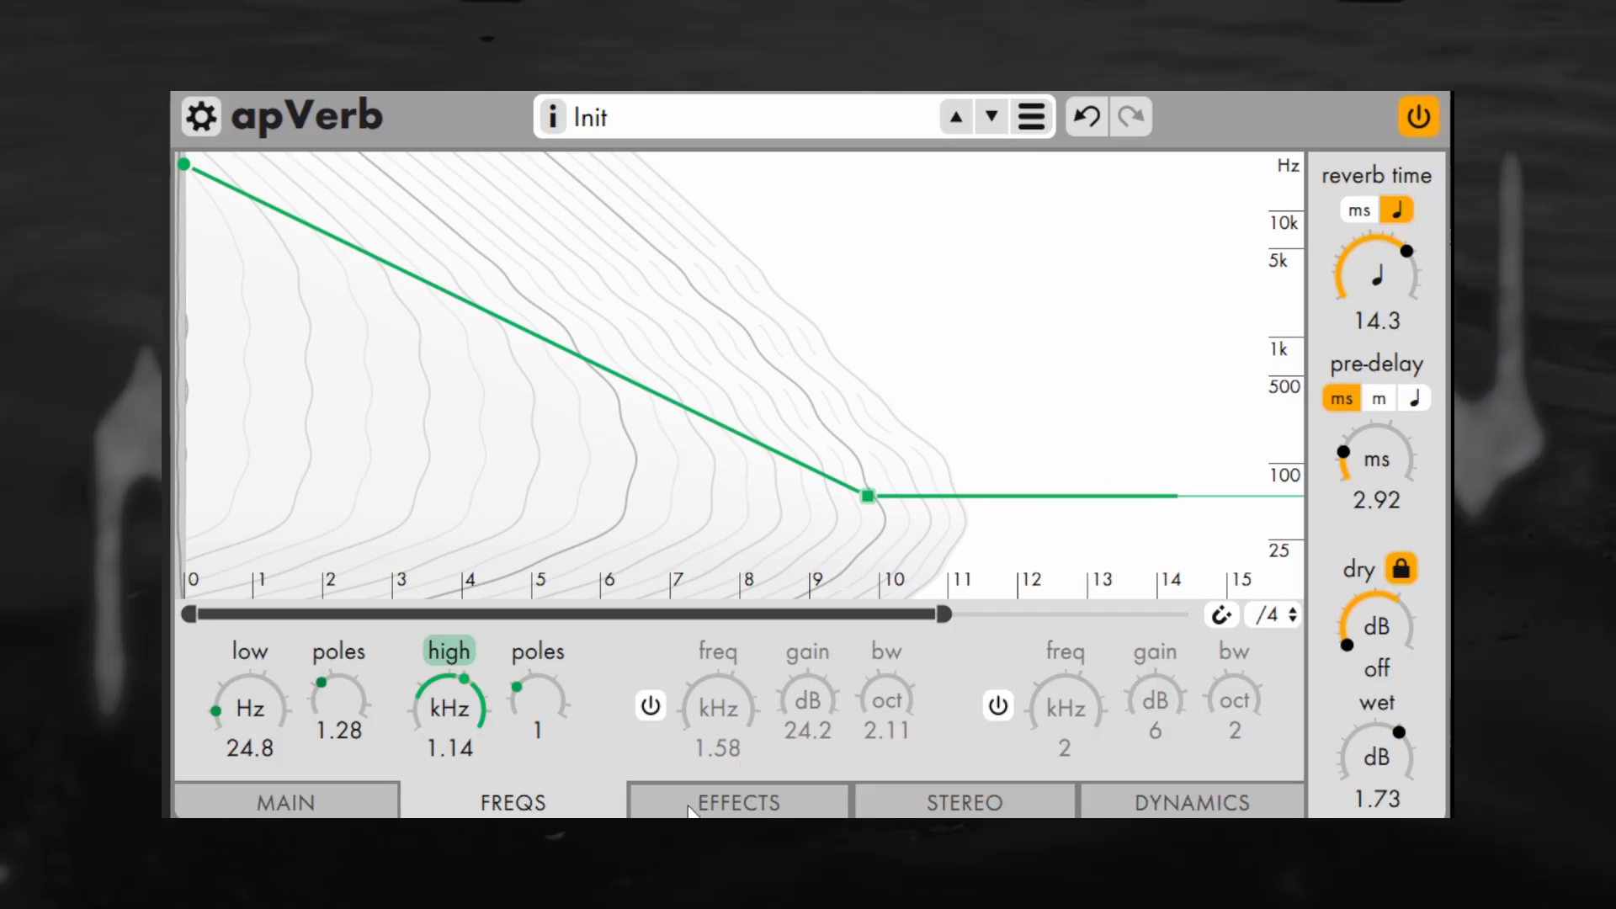
Set the chorus depth to 41.2 %, and add rising envelope points for chorus frequency near beat 4.3 and depth near beat 4.8
{"action": "left_click", "coordinate": [683, 901]}
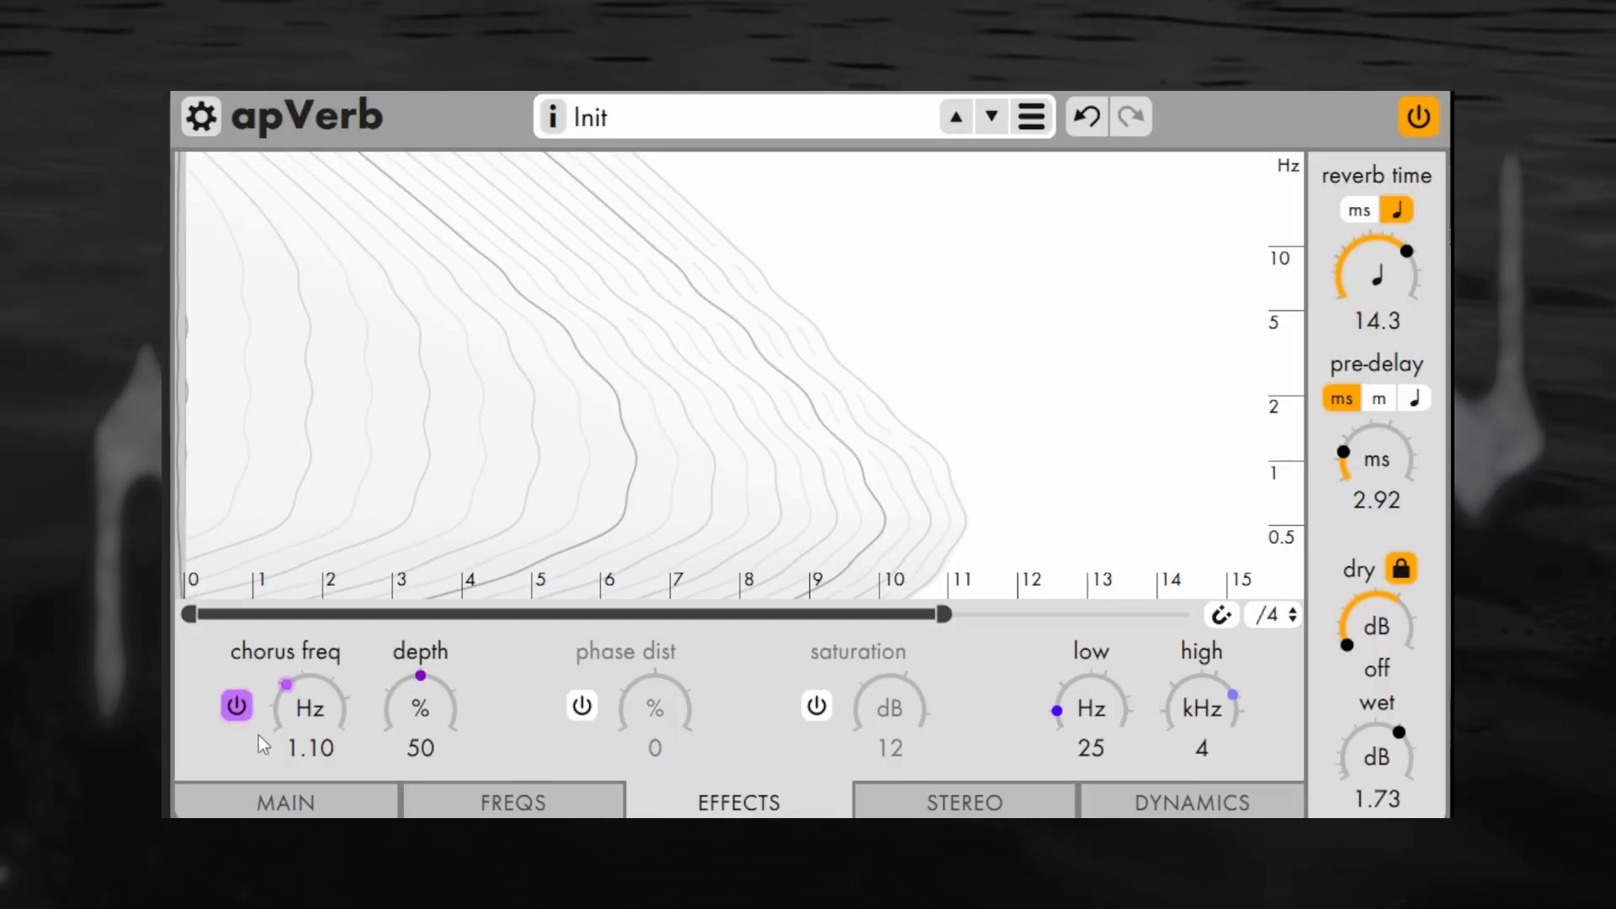
{"action": "left_click_drag", "start_coordinate": [420, 715], "coordinate": [424, 749]}
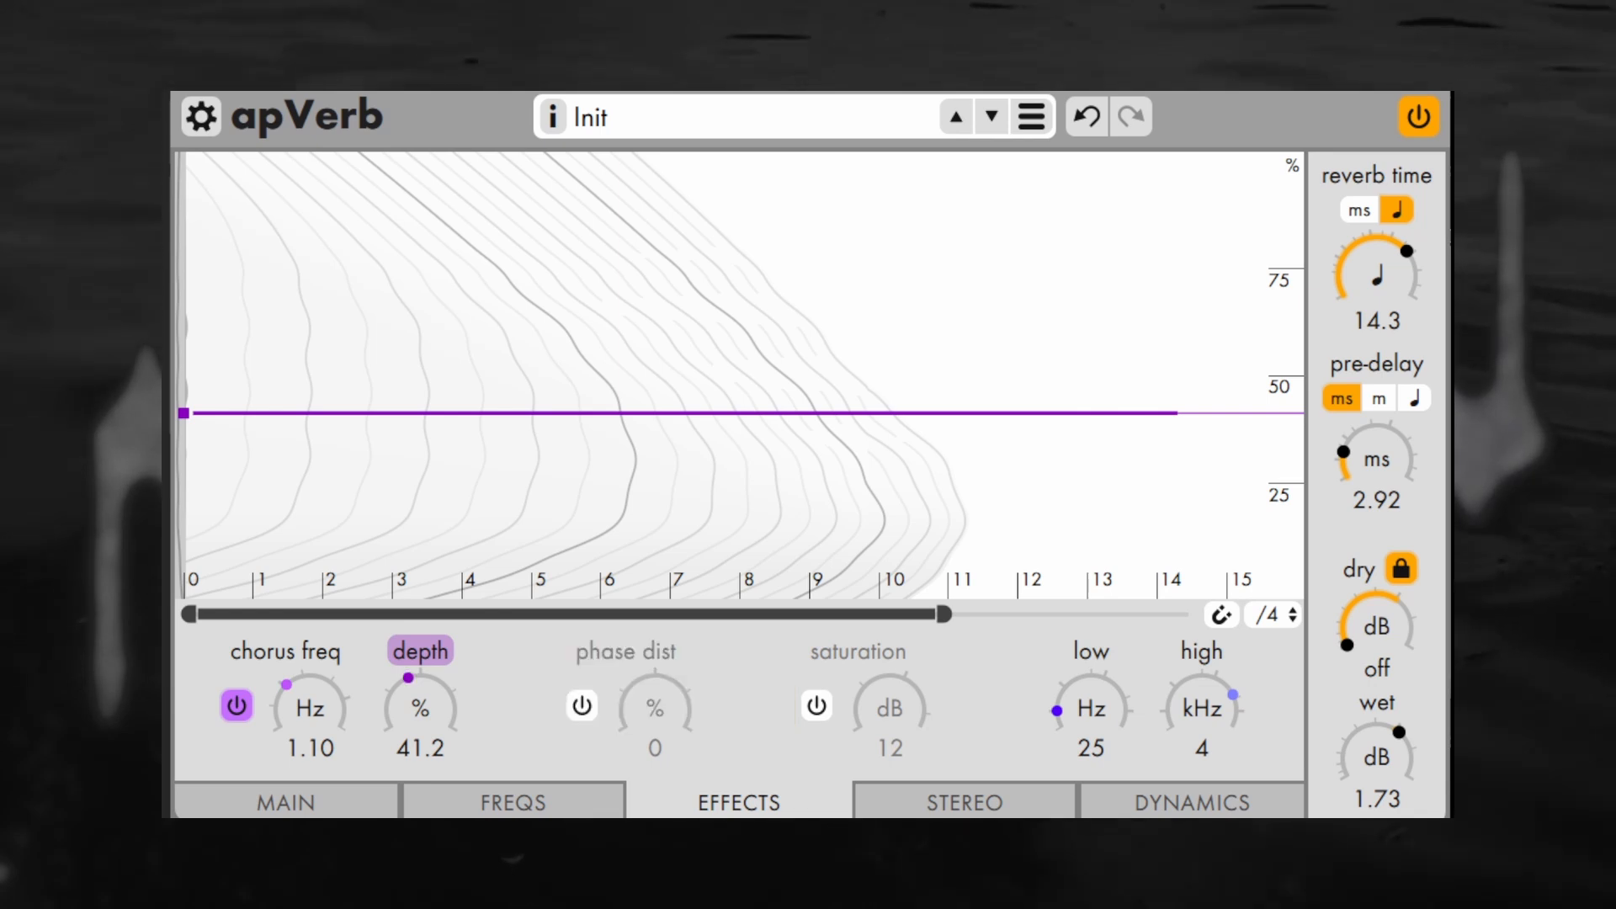
{"action": "left_click", "coordinate": [286, 650]}
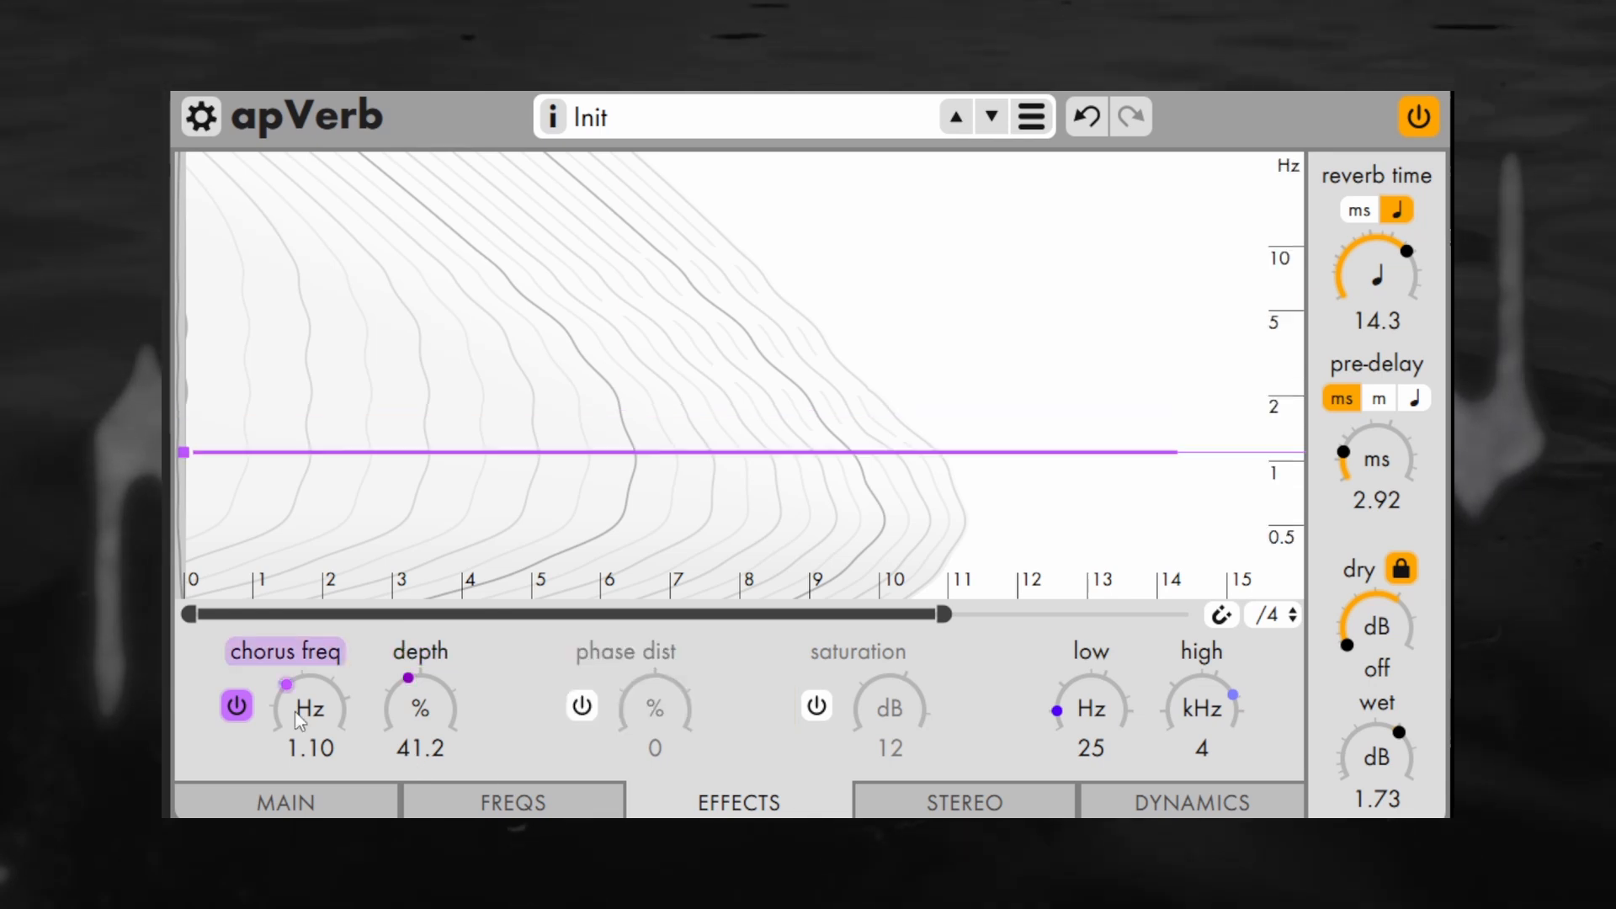
{"action": "left_click", "coordinate": [550, 227]}
{"action": "left_click_drag", "start_coordinate": [550, 227], "coordinate": [480, 206]}
{"action": "left_click", "coordinate": [421, 651]}
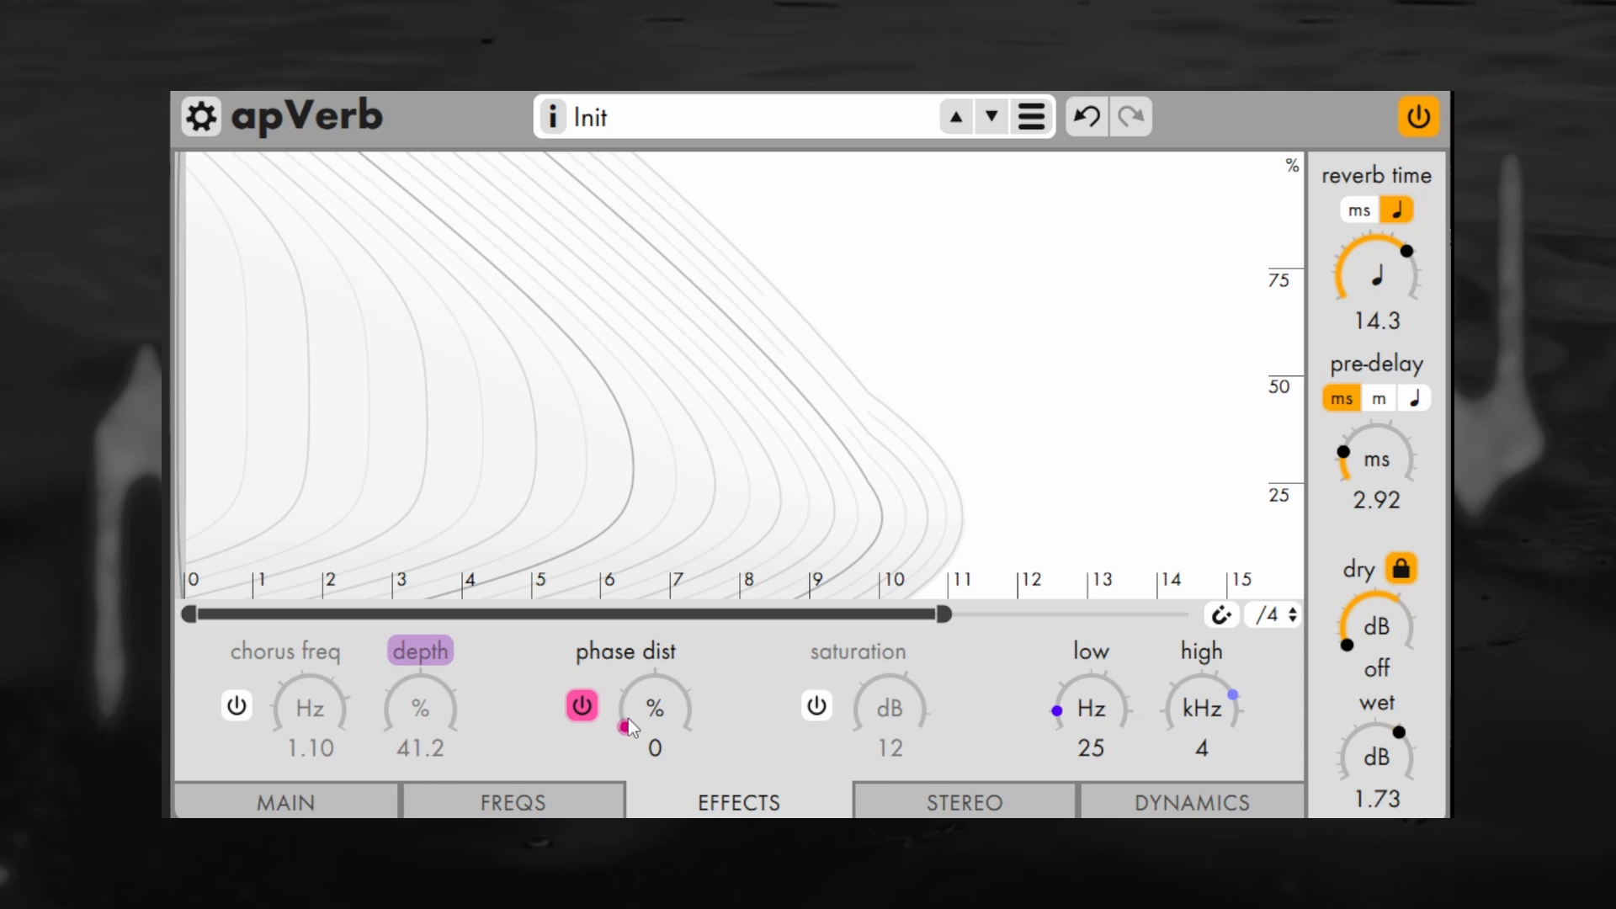
Apply phase distortion with an envelope point near beat 3.7 and raise the whole envelope to 100 %
{"action": "left_click_drag", "start_coordinate": [650, 711], "coordinate": [698, 649]}
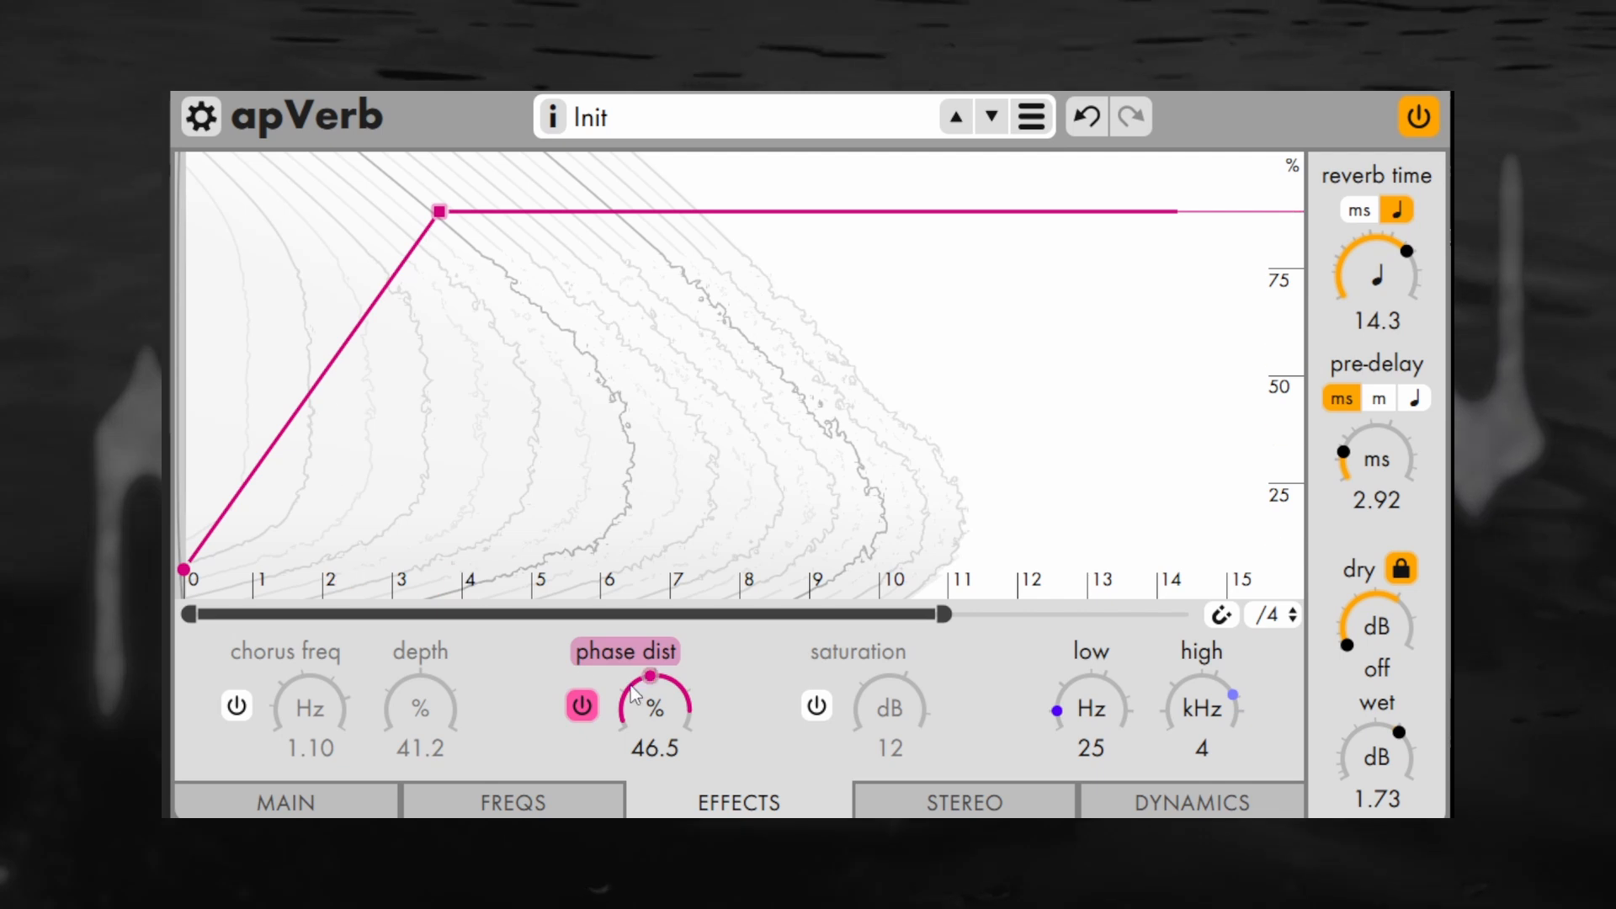
{"action": "left_click_drag", "start_coordinate": [645, 702], "coordinate": [842, 332]}
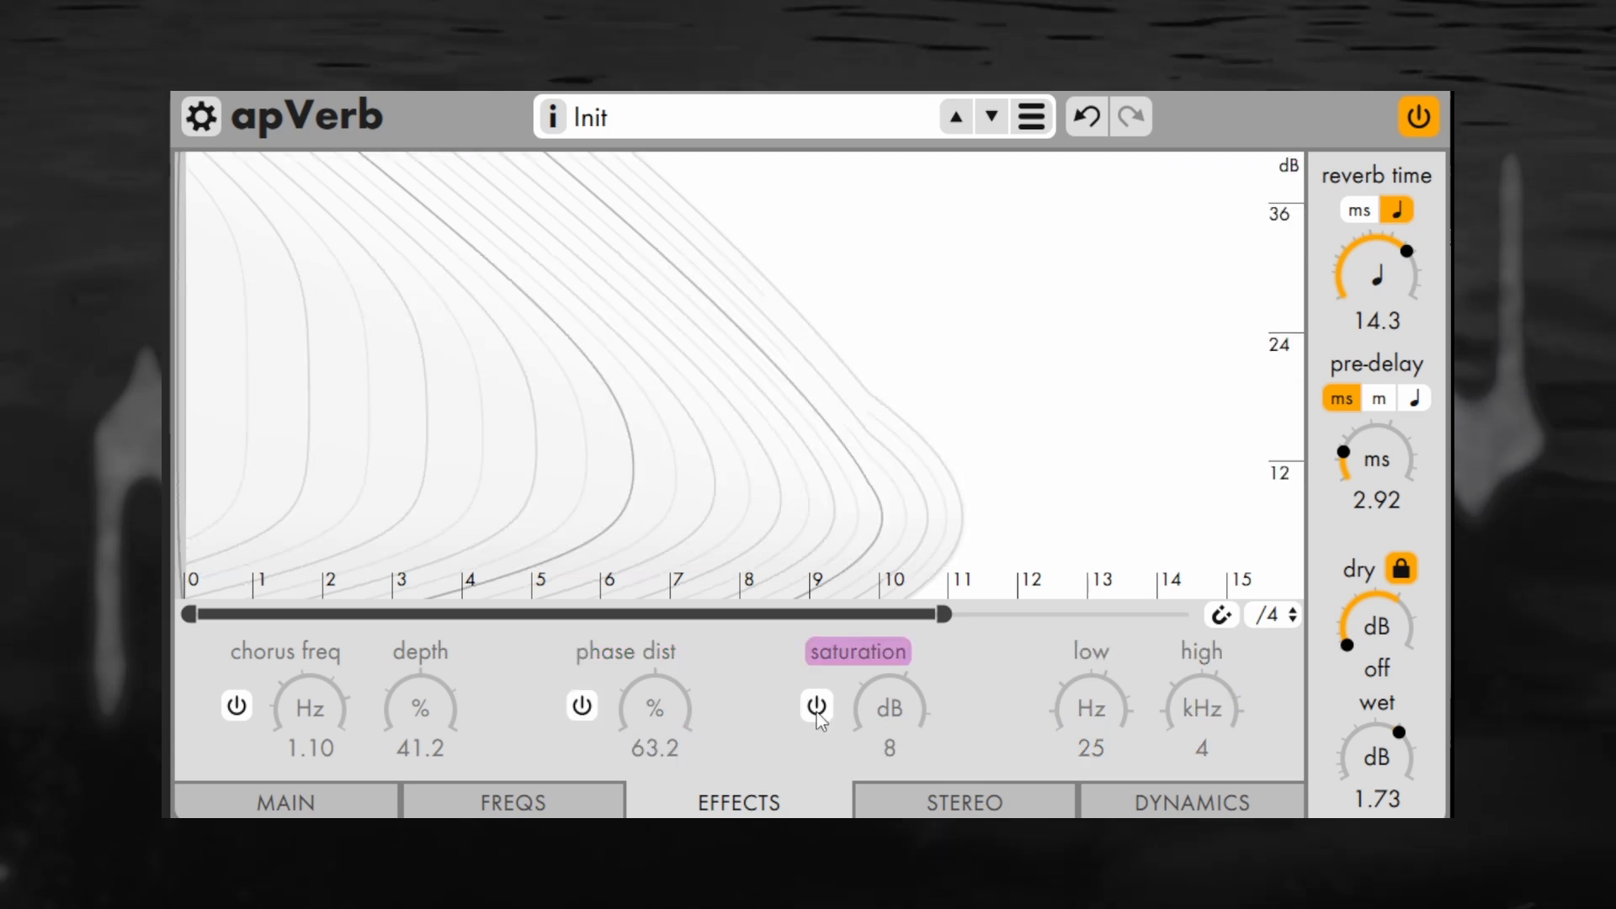
Enable saturation rising to a point near beat 2.66, raise it to 36.6 dB, and adjust the effects' high frequency limit
{"action": "left_click", "coordinate": [816, 708]}
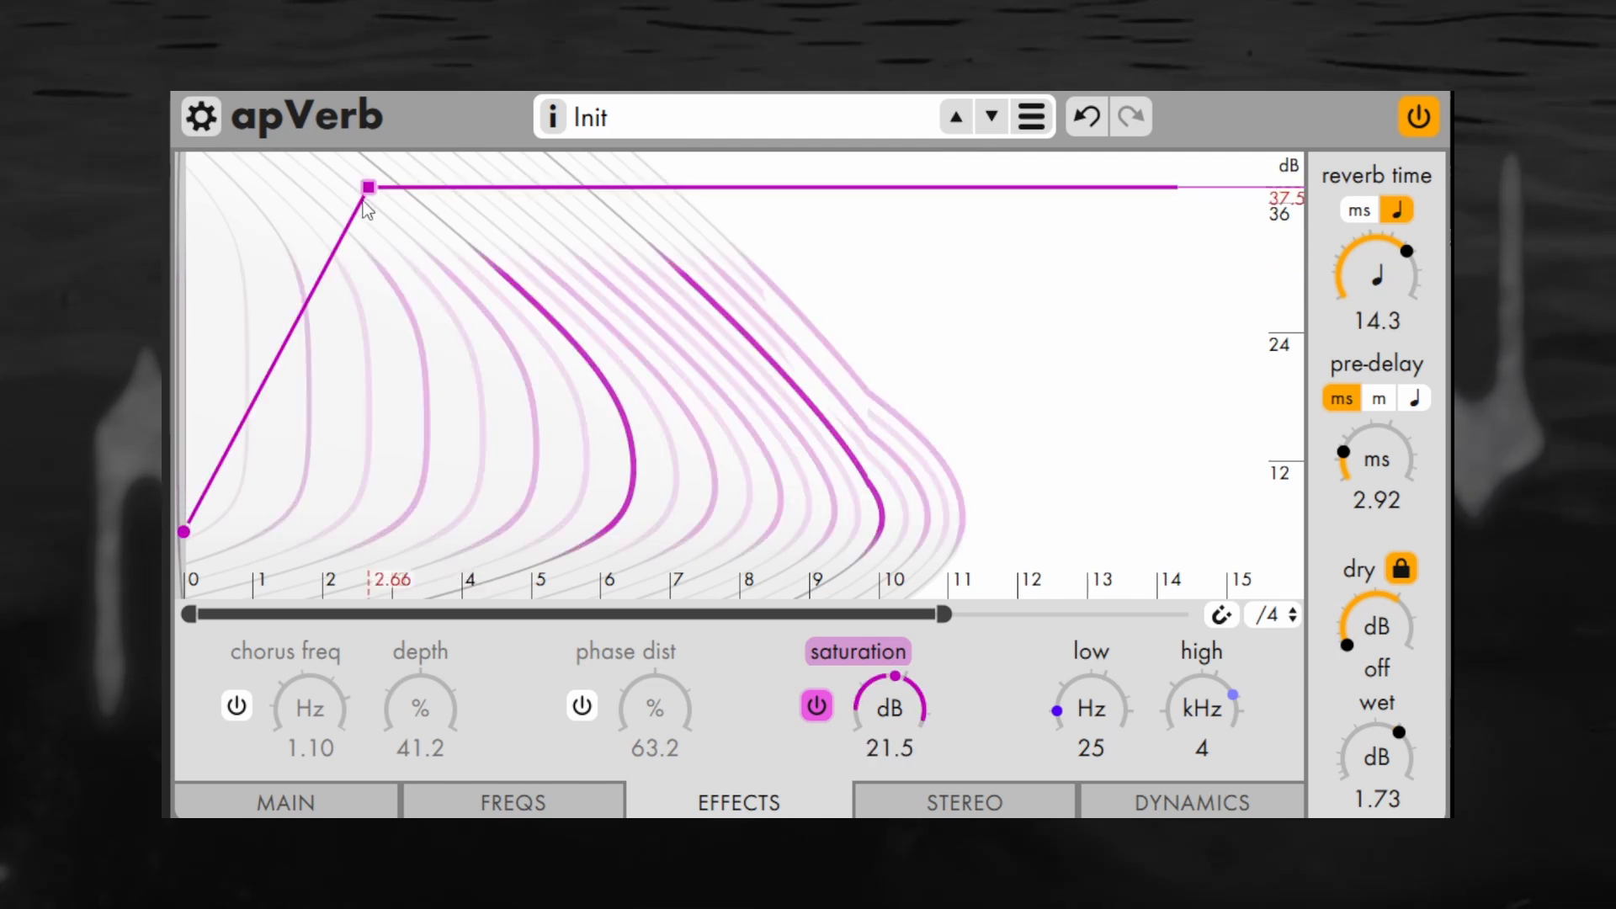
{"action": "left_click_drag", "start_coordinate": [879, 689], "coordinate": [901, 350]}
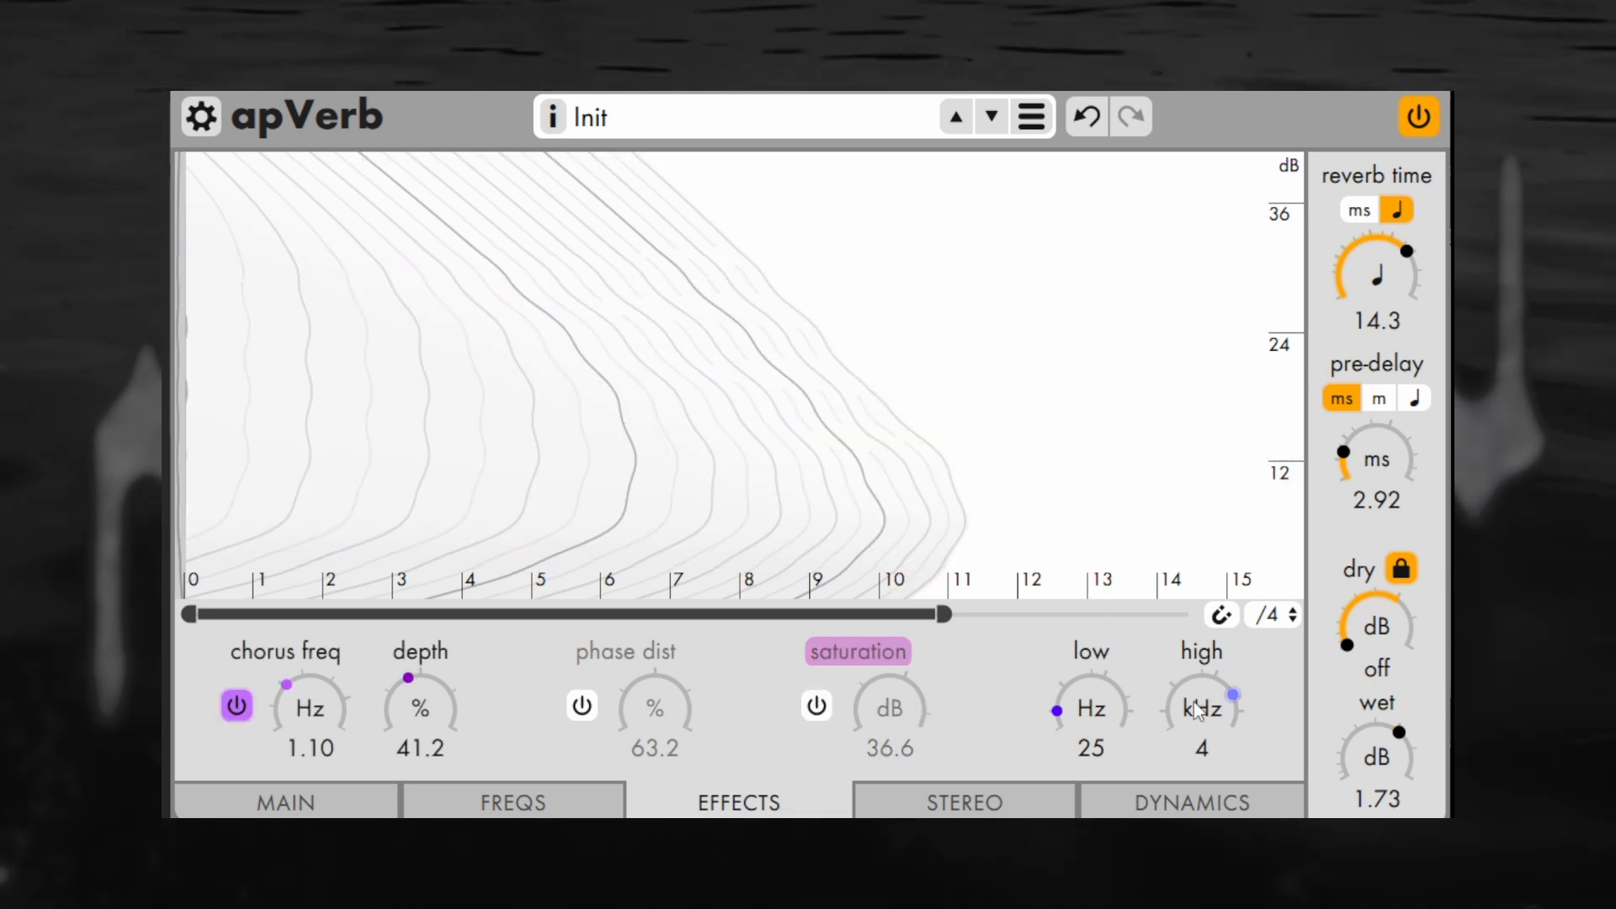
{"action": "left_click_drag", "start_coordinate": [1200, 708], "coordinate": [1124, 674]}
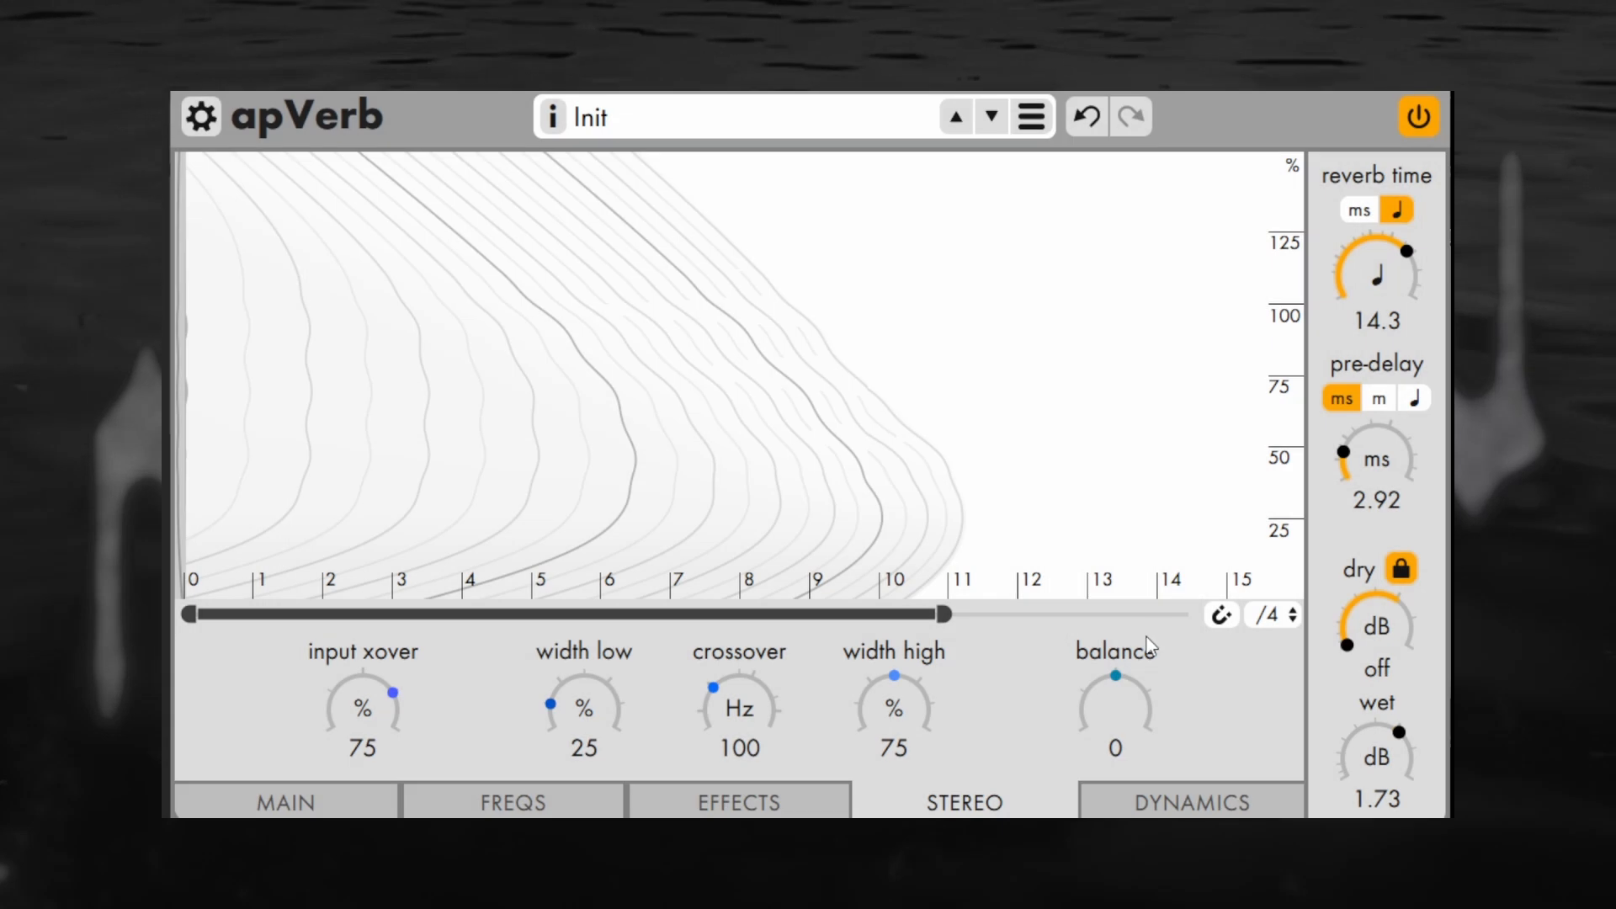
Set the stereo low width to 18.4 %, the high width to 84.6 % and the balance to 6L
{"action": "mouse_move", "coordinate": [1146, 649]}
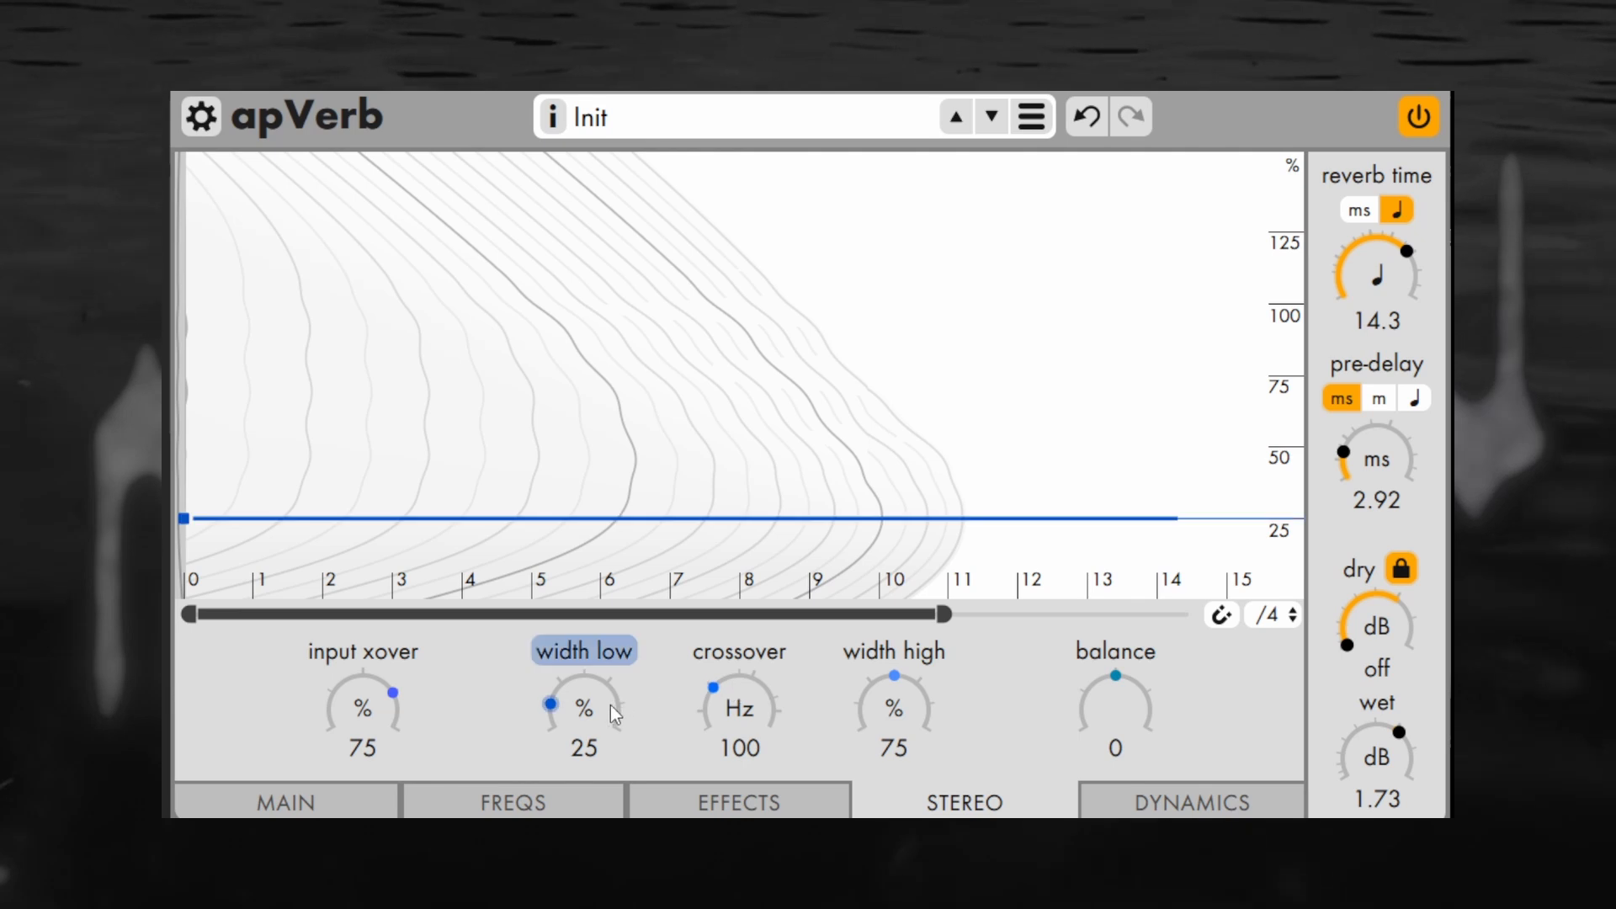
{"action": "mouse_move", "coordinate": [610, 704]}
{"action": "left_mouse_down"}
{"action": "mouse_move", "coordinate": [610, 673]}
{"action": "mouse_move", "coordinate": [609, 713]}
{"action": "left_mouse_up"}
{"action": "mouse_move", "coordinate": [881, 718]}
{"action": "left_mouse_down"}
{"action": "mouse_move", "coordinate": [901, 678]}
{"action": "mouse_move", "coordinate": [905, 705]}
{"action": "left_mouse_up"}
{"action": "left_click_drag", "start_coordinate": [1123, 703], "coordinate": [1105, 739]}
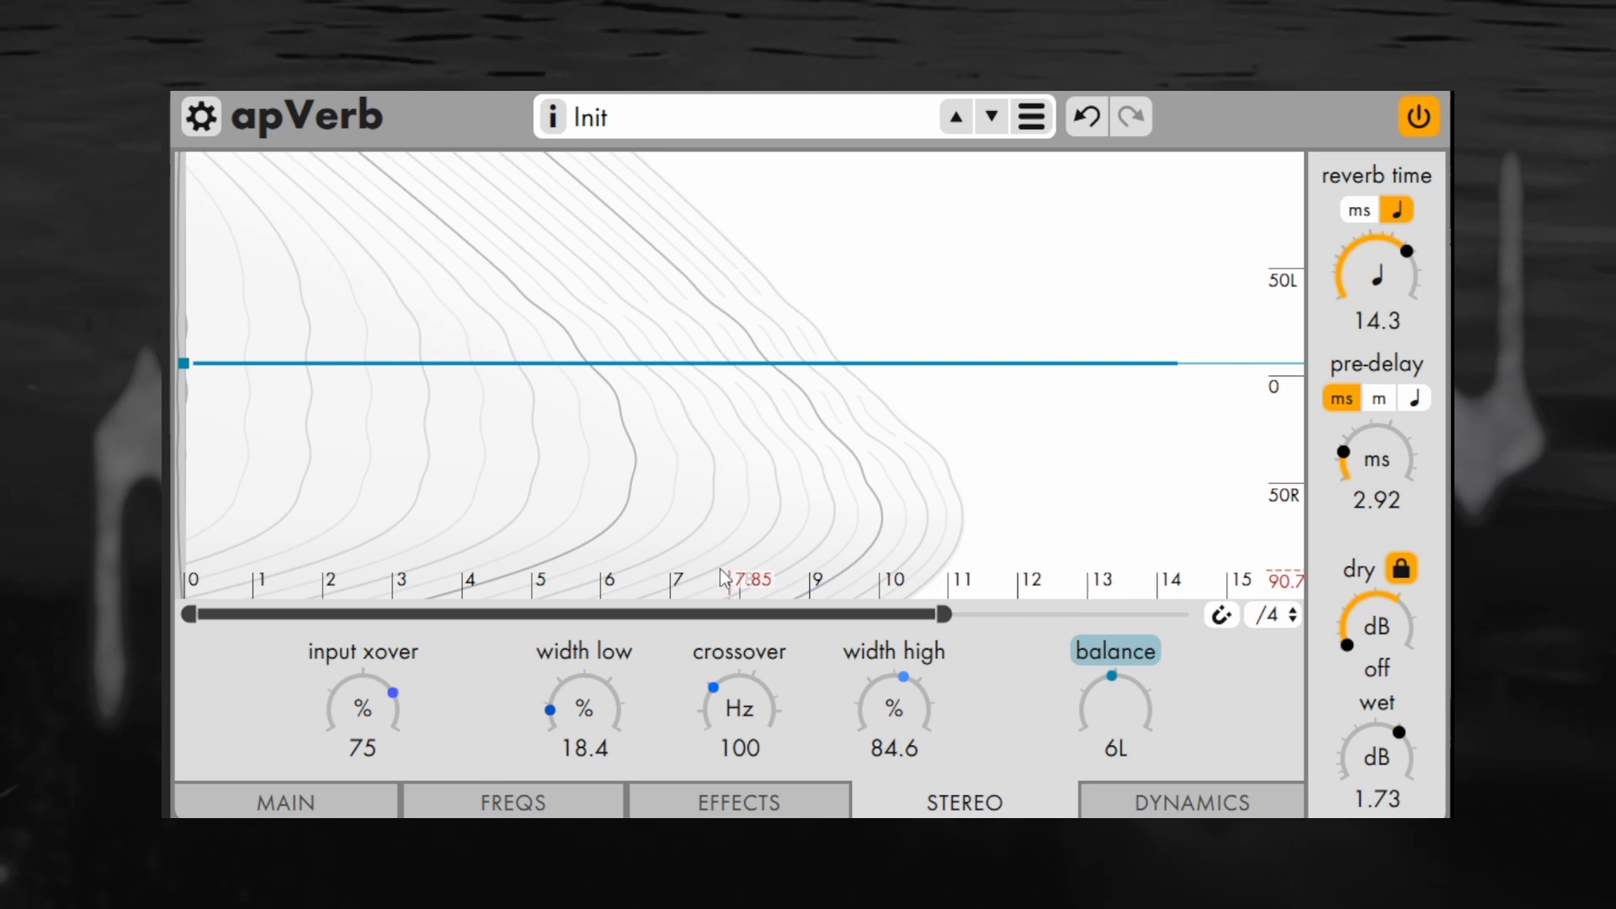
Draw a zigzag balance envelope with points near beats 1.1, 3.7, 5.4, 7.5 and 8.4
{"action": "left_click", "coordinate": [263, 322]}
{"action": "left_click", "coordinate": [444, 412]}
{"action": "left_click", "coordinate": [556, 318]}
{"action": "left_click", "coordinate": [706, 385]}
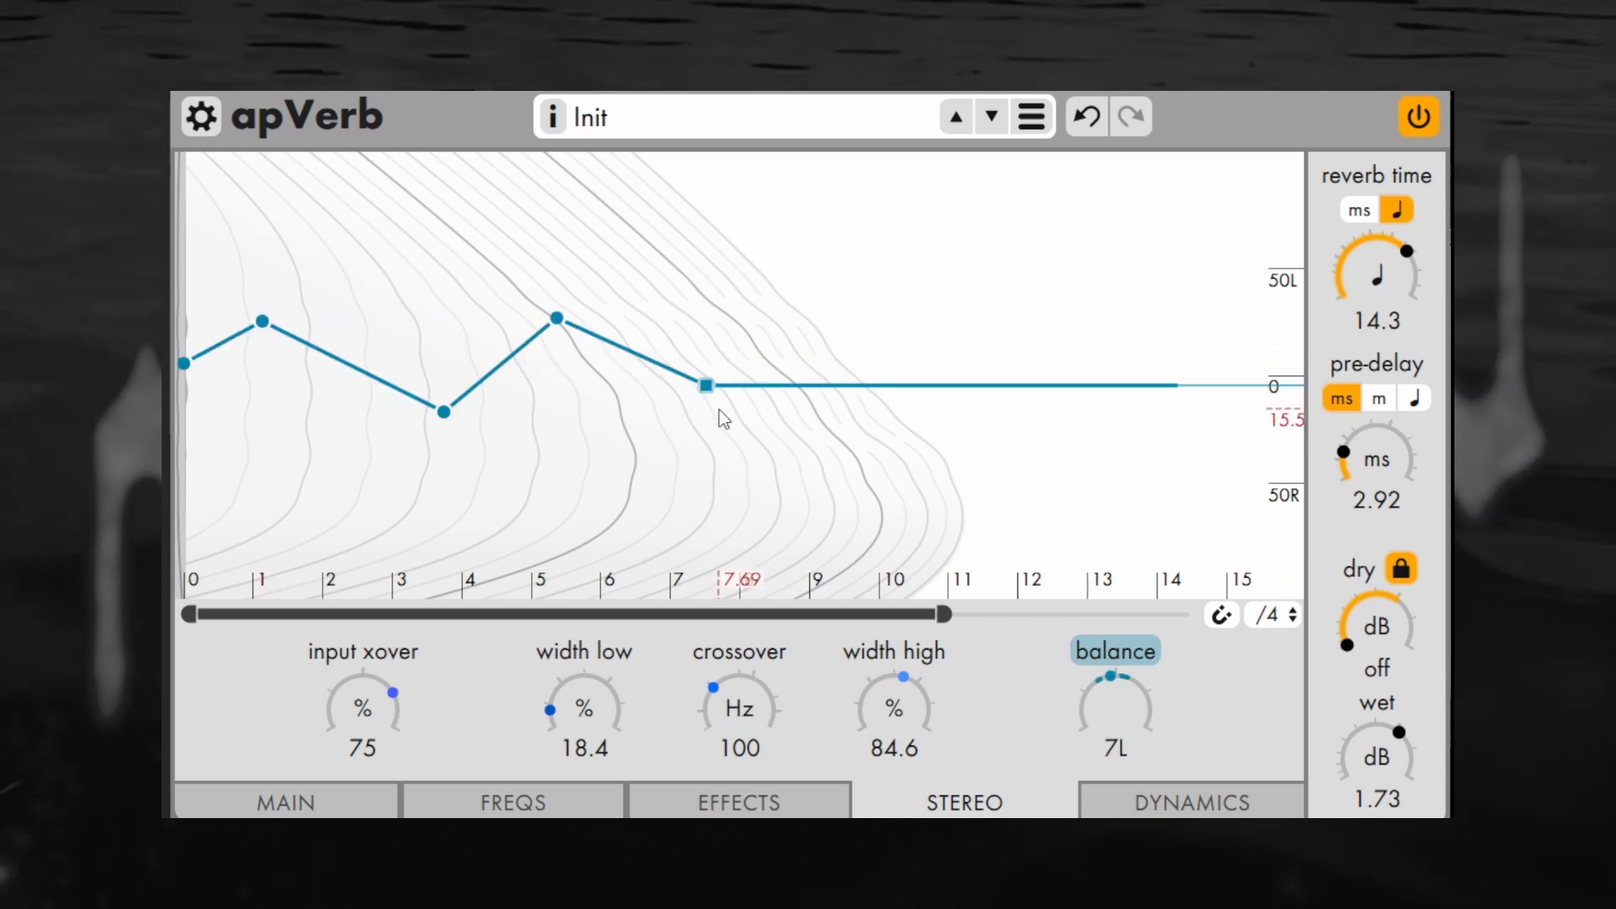
{"action": "left_click", "coordinate": [767, 384]}
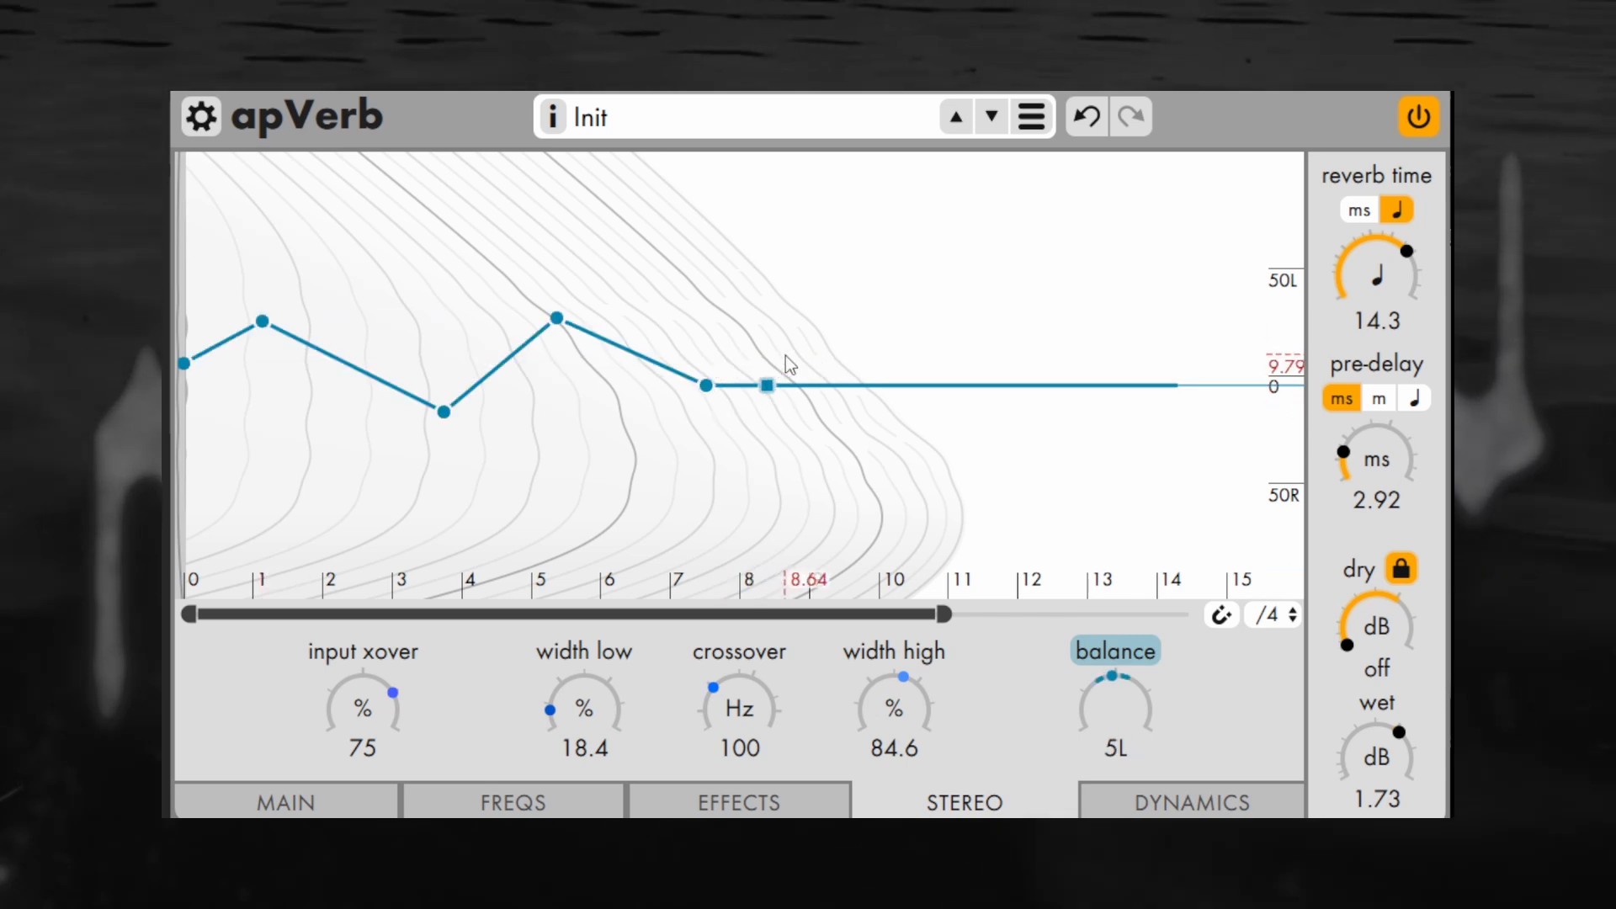
{"action": "left_click_drag", "start_coordinate": [785, 356], "coordinate": [900, 345]}
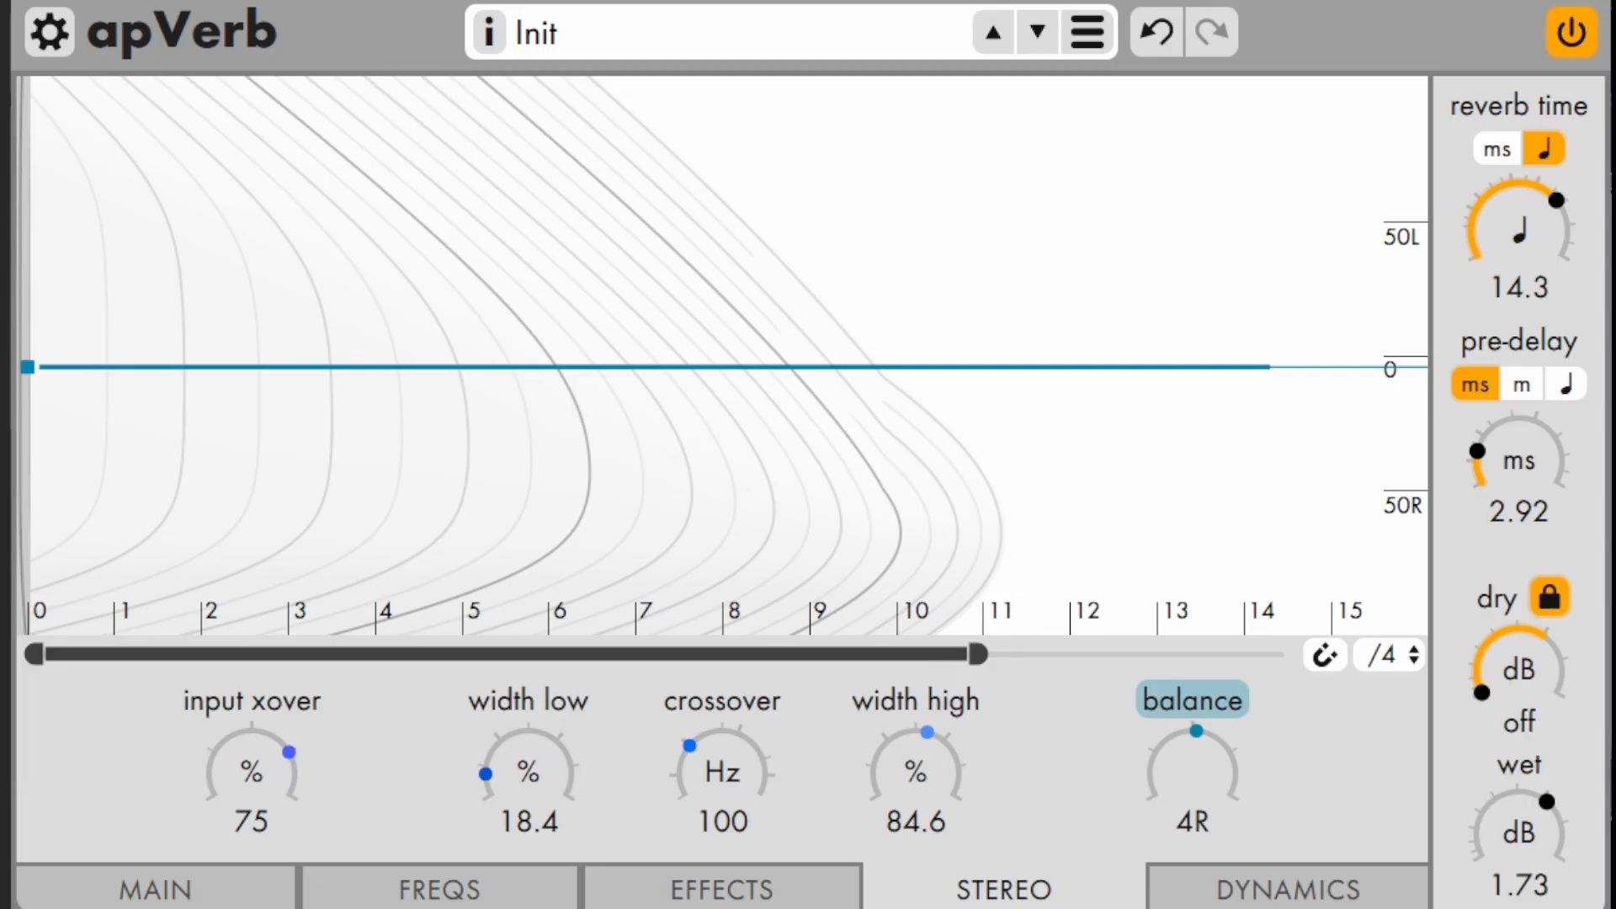
Add a balance envelope point at about 40L near beat 3, and shorten the reverb time to 6.50 beats
{"action": "left_click", "coordinate": [104, 92]}
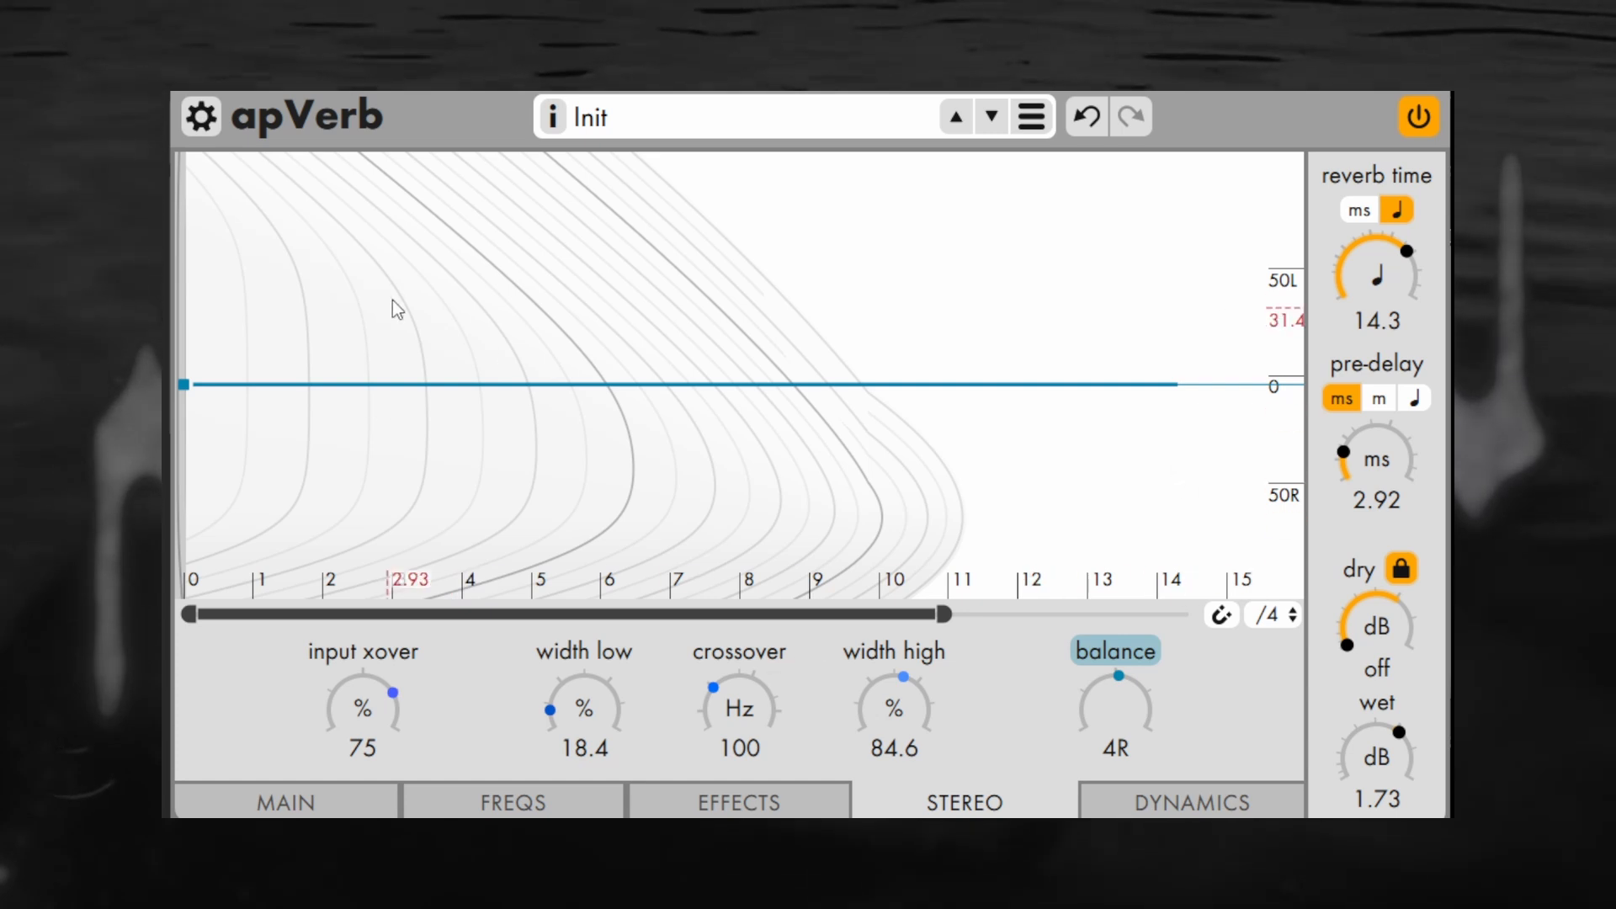
{"action": "left_click_drag", "start_coordinate": [393, 300], "coordinate": [395, 289]}
{"action": "left_click_drag", "start_coordinate": [1383, 264], "coordinate": [1354, 348]}
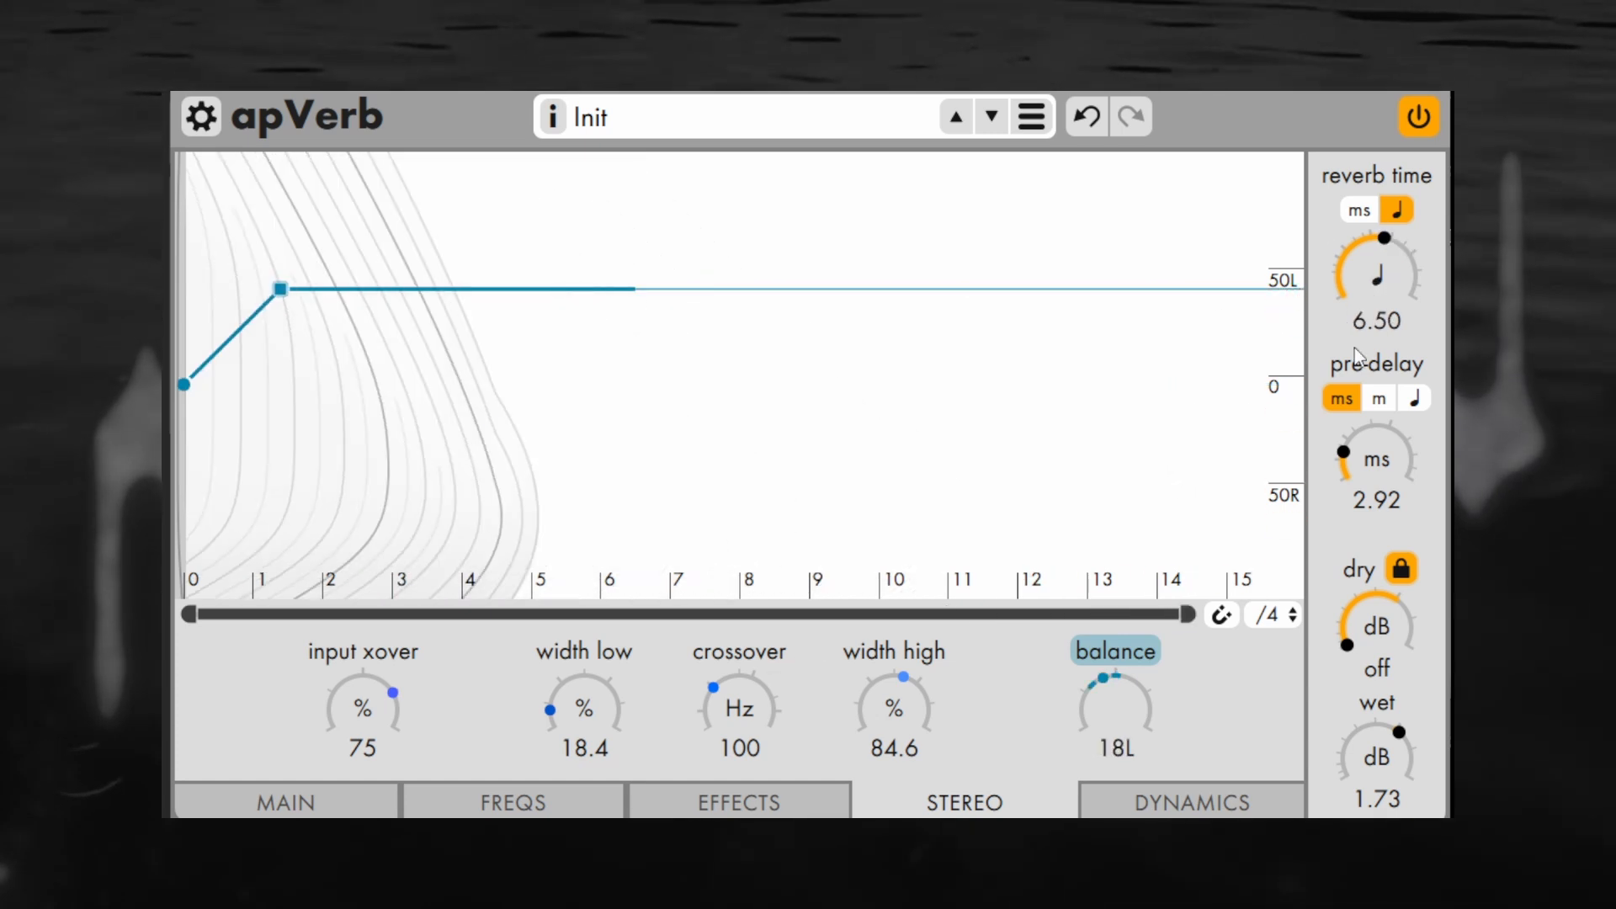
Move the body level envelope's lower decay point to beat 6.50 and its end point to beat 14.7, and return to the stereo settings
{"action": "left_click", "coordinate": [342, 810]}
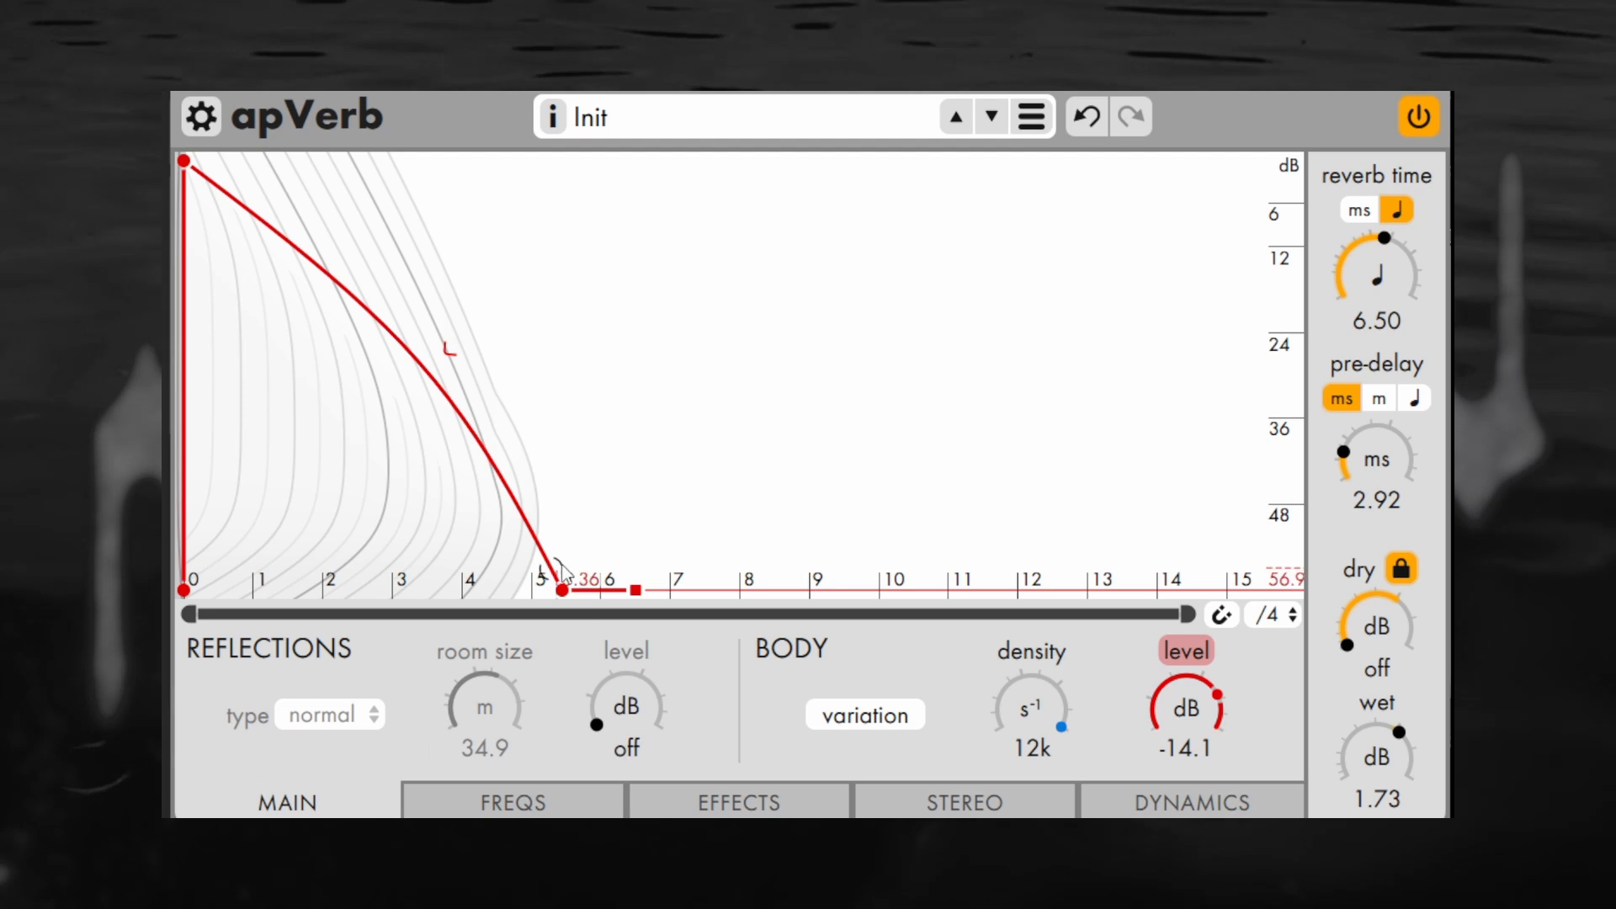
{"action": "left_click_drag", "start_coordinate": [569, 590], "coordinate": [637, 590]}
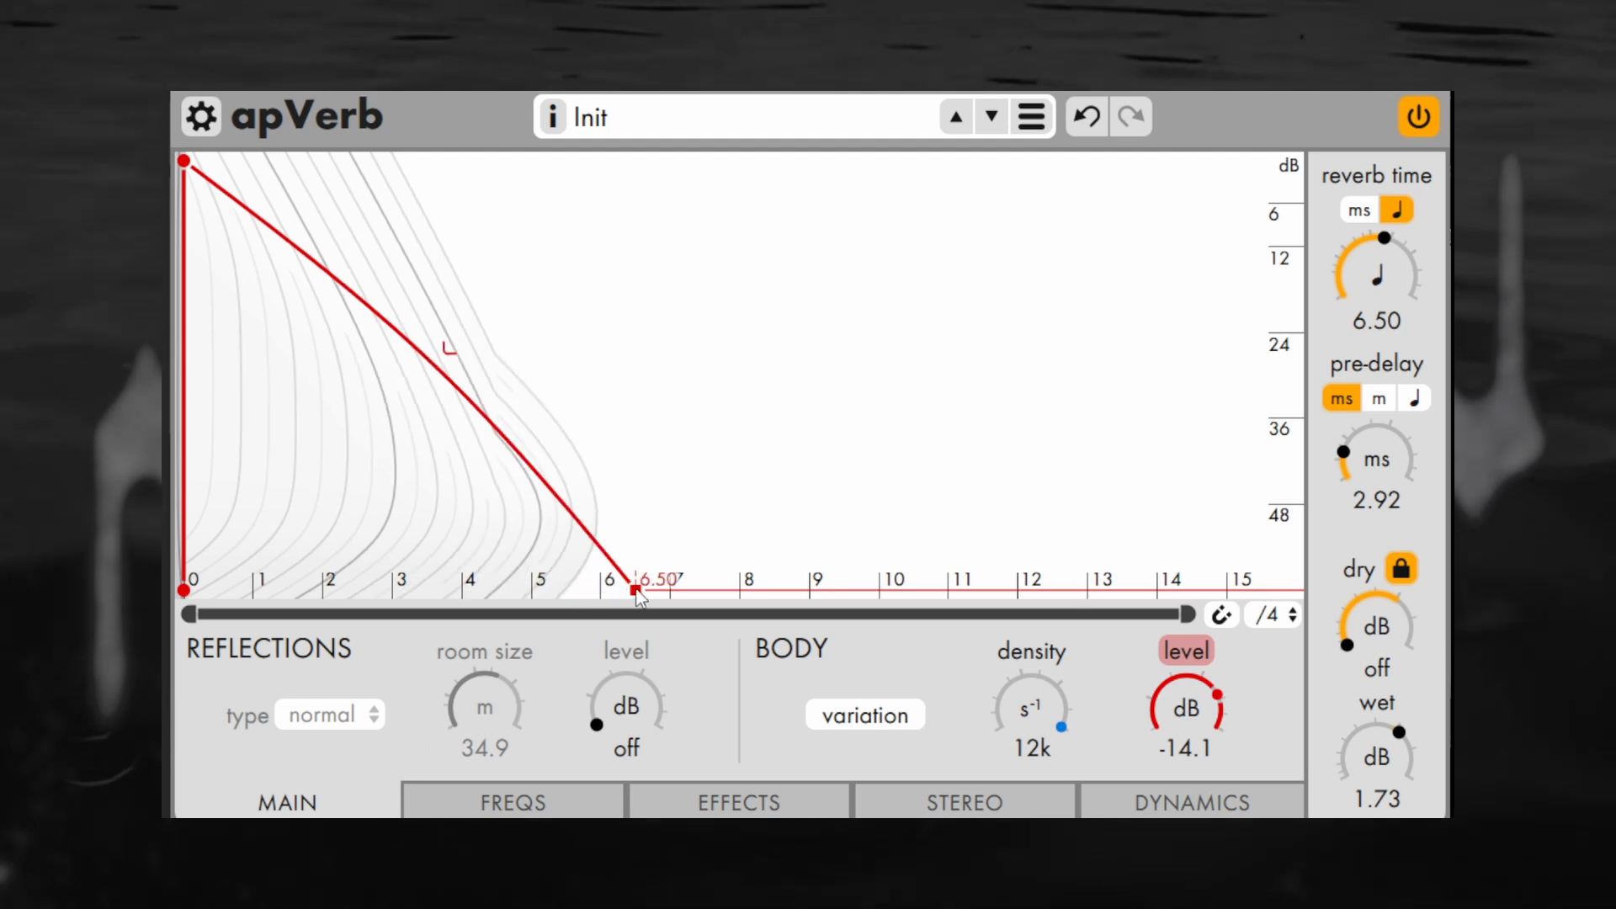
{"action": "left_click_drag", "start_coordinate": [637, 592], "coordinate": [1216, 614]}
{"action": "left_click", "coordinate": [956, 800]}
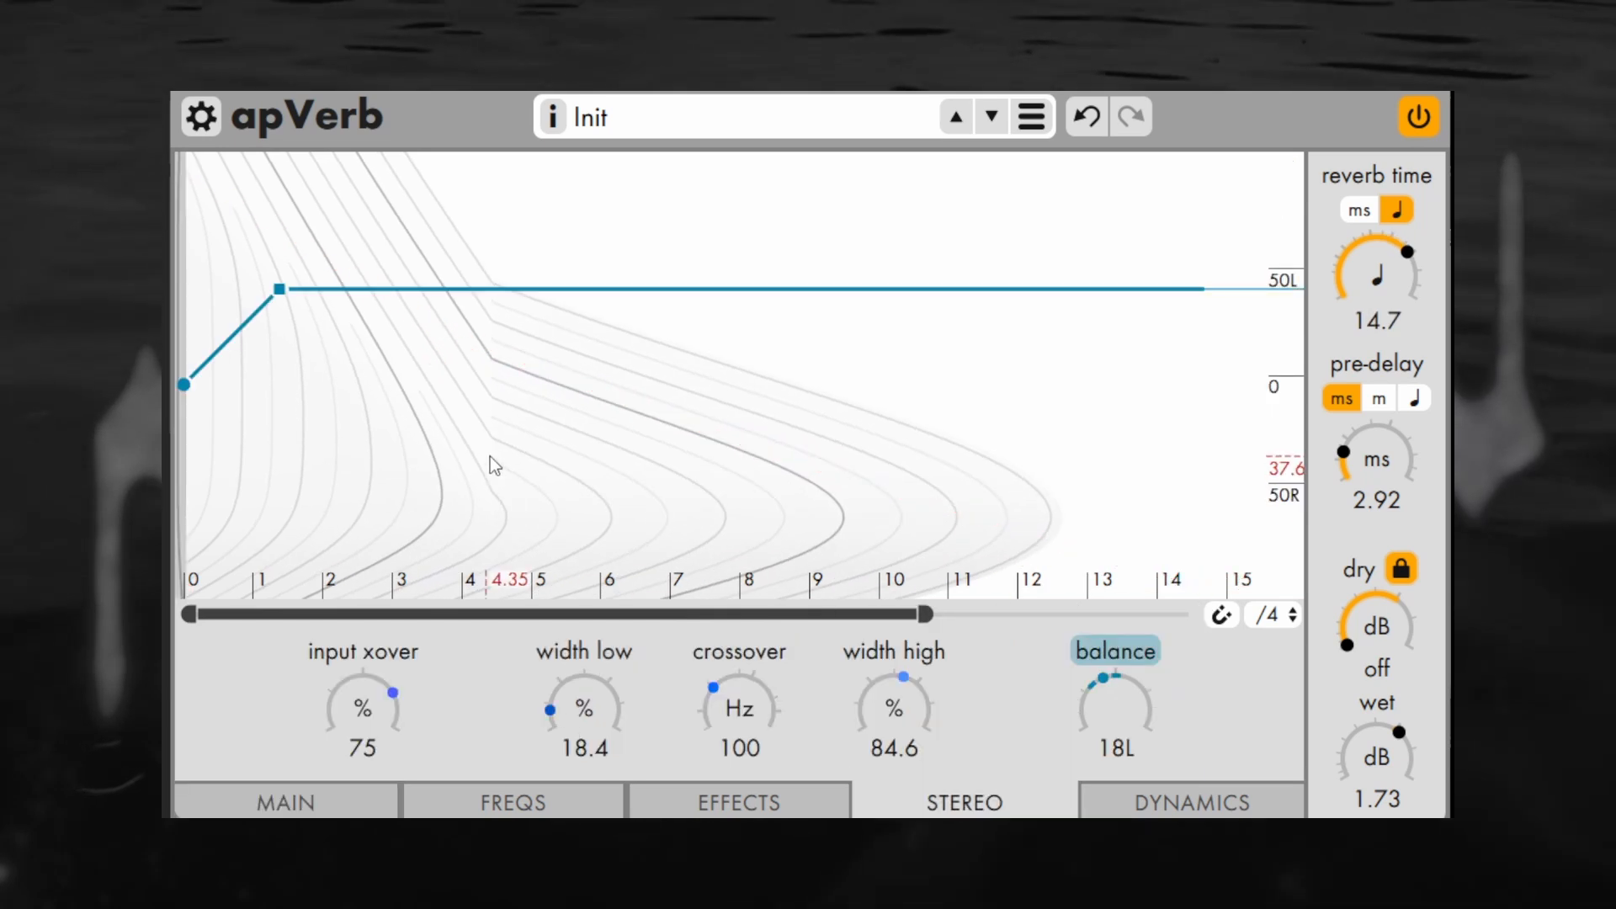
Switch the reverb time to milliseconds and back to beats
{"action": "left_click", "coordinate": [1375, 212]}
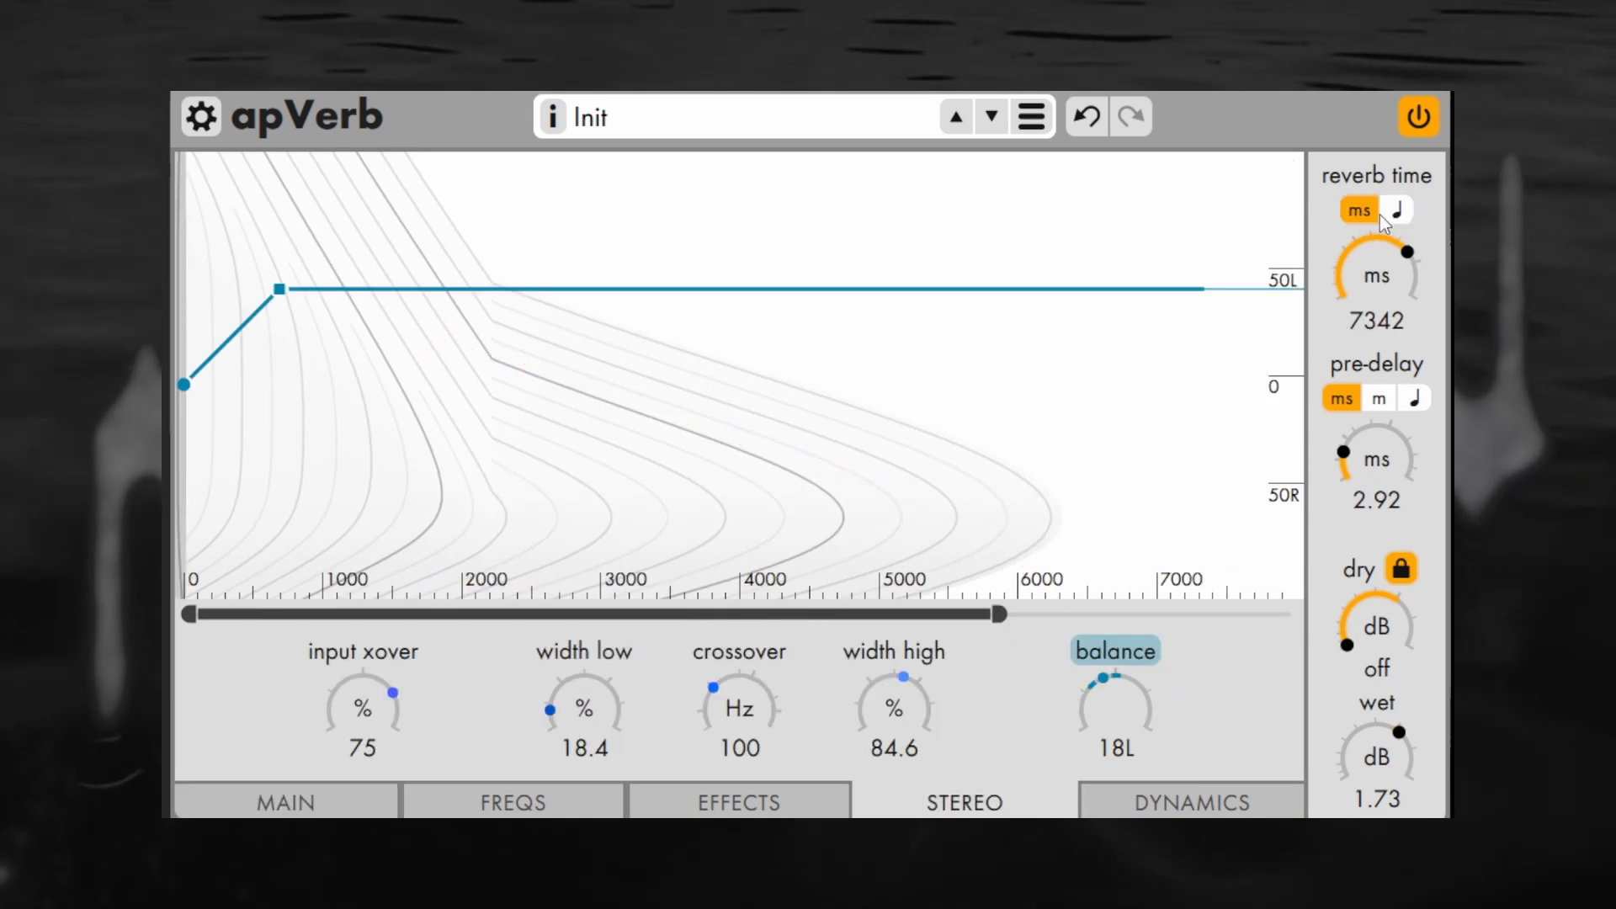
{"action": "left_click", "coordinate": [1397, 213]}
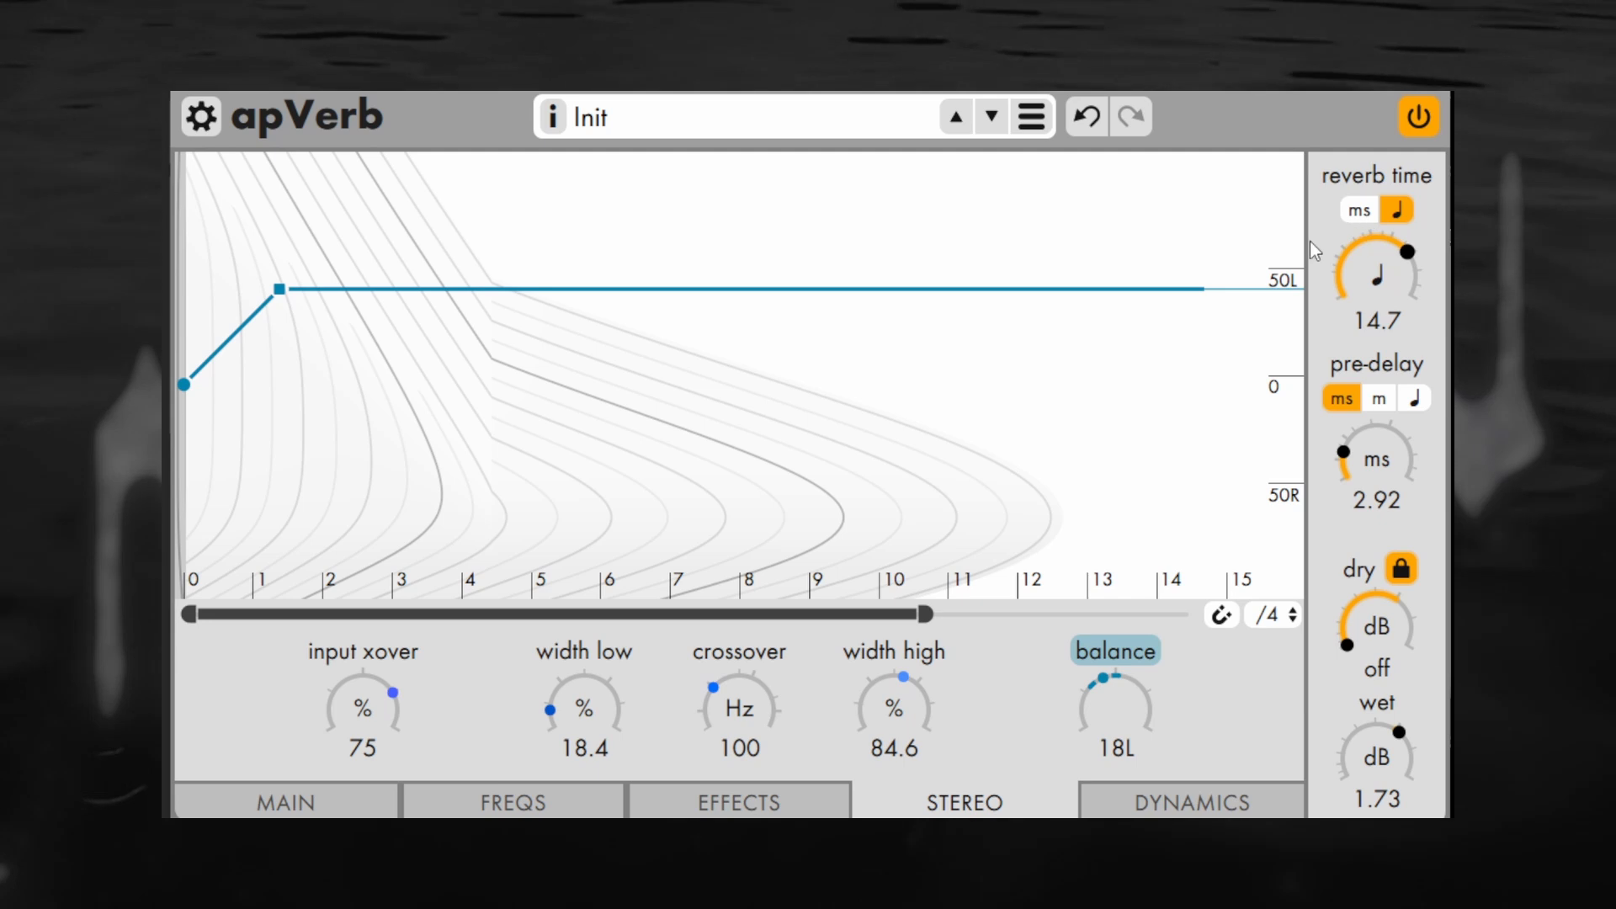
Turn on snapping to the /4 grid, add balance points at beat 3 and near beat 5.75, and move the early point to beat 1.5
{"action": "left_click", "coordinate": [1222, 616]}
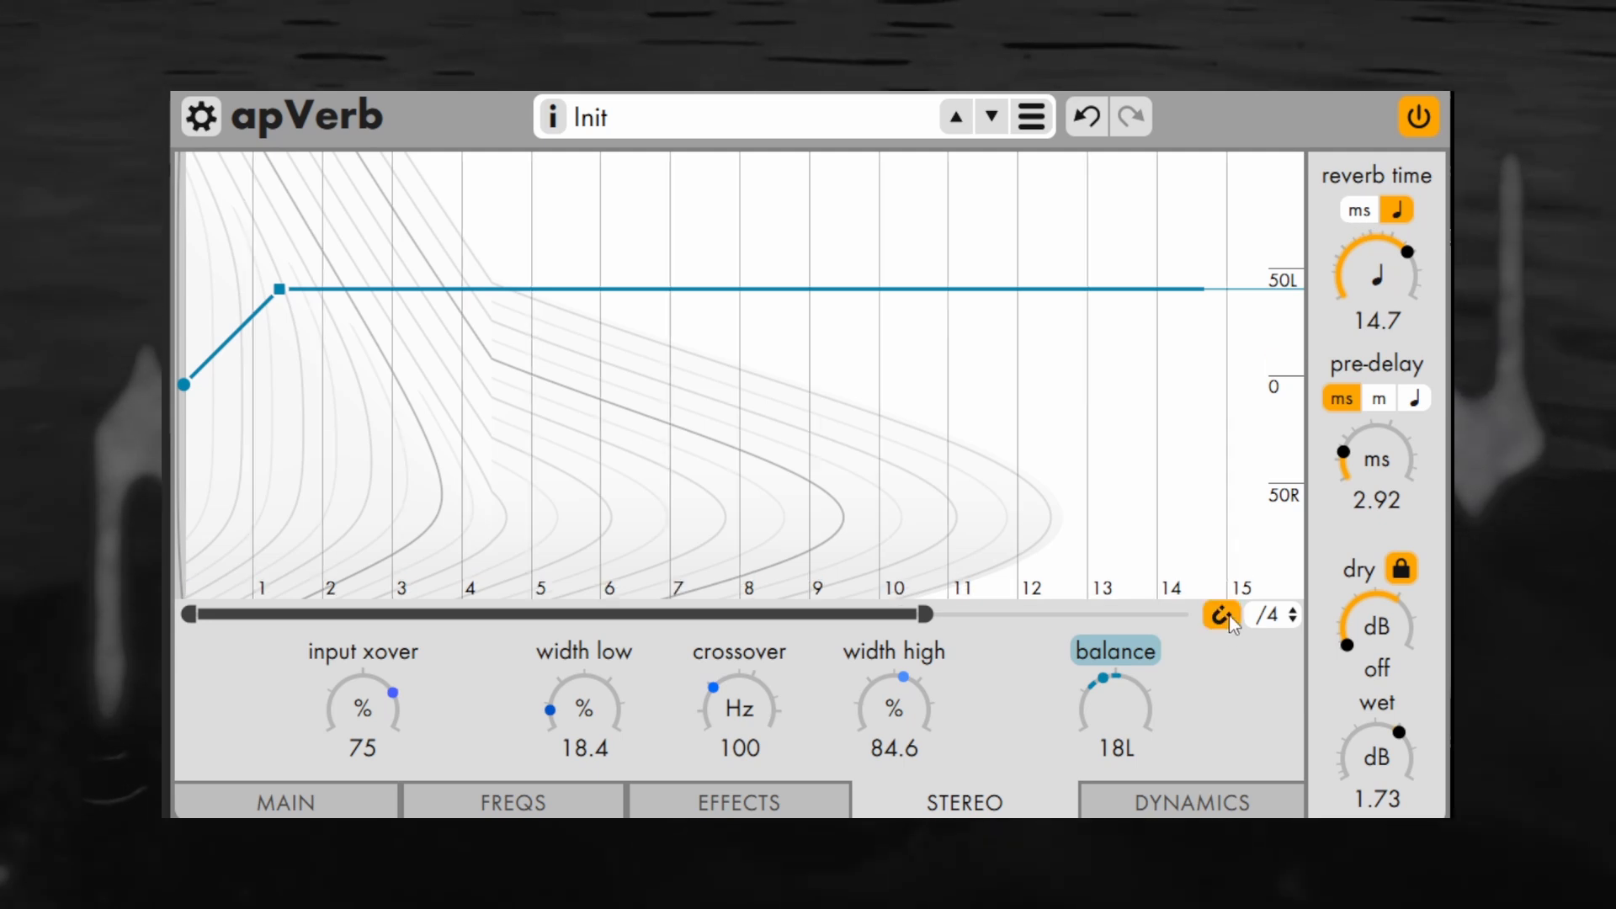
{"action": "left_click", "coordinate": [589, 332]}
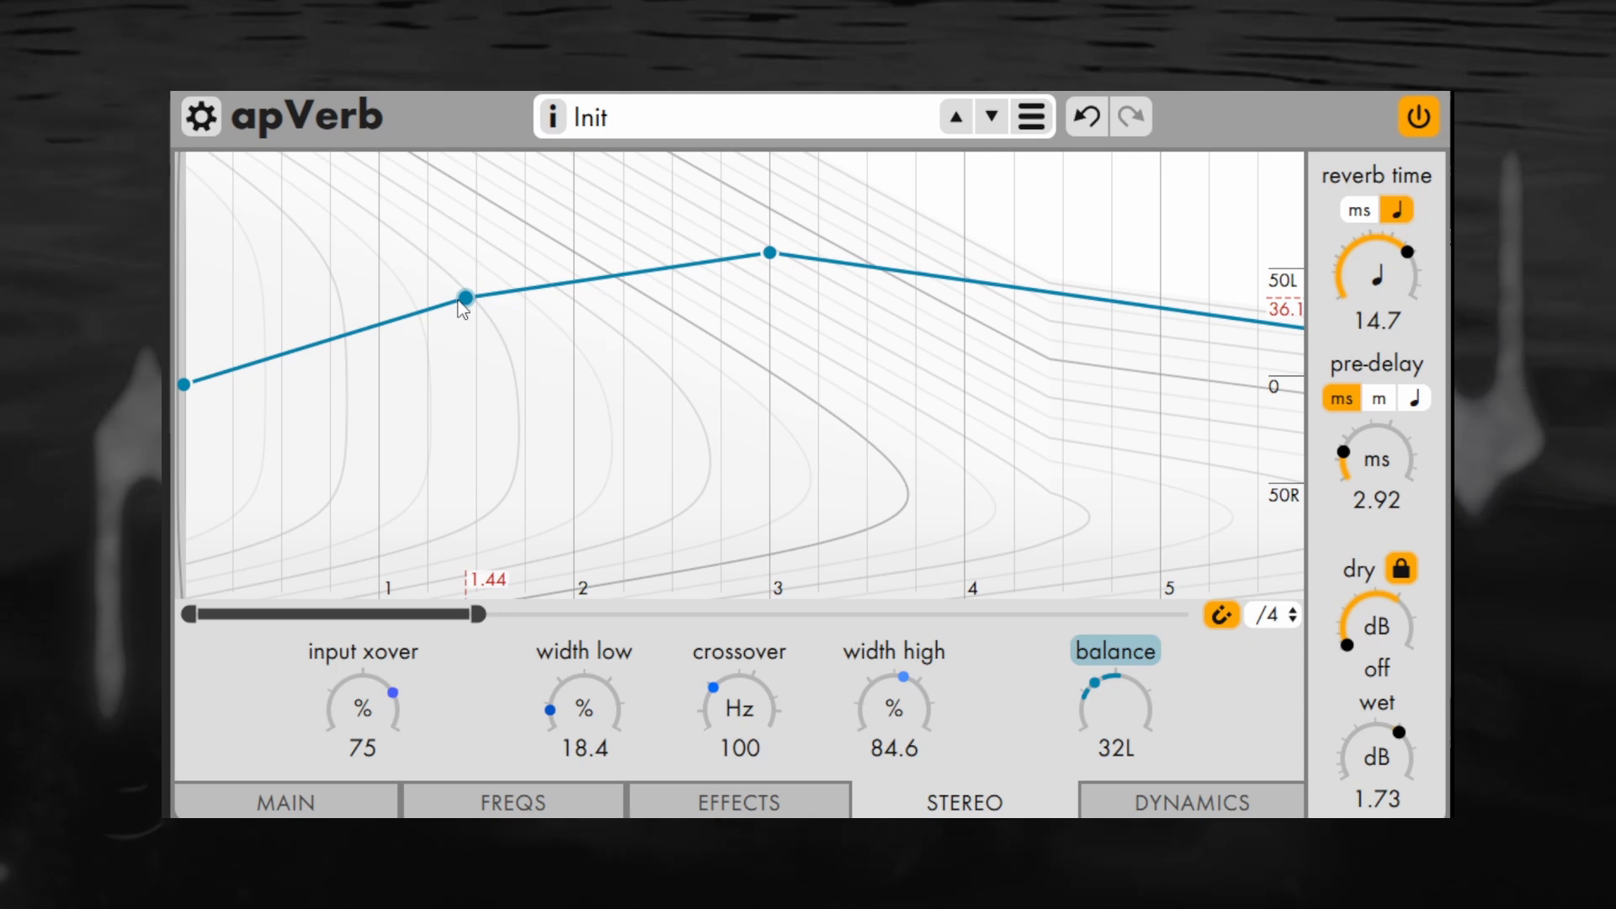
{"action": "left_click_drag", "start_coordinate": [462, 308], "coordinate": [474, 308]}
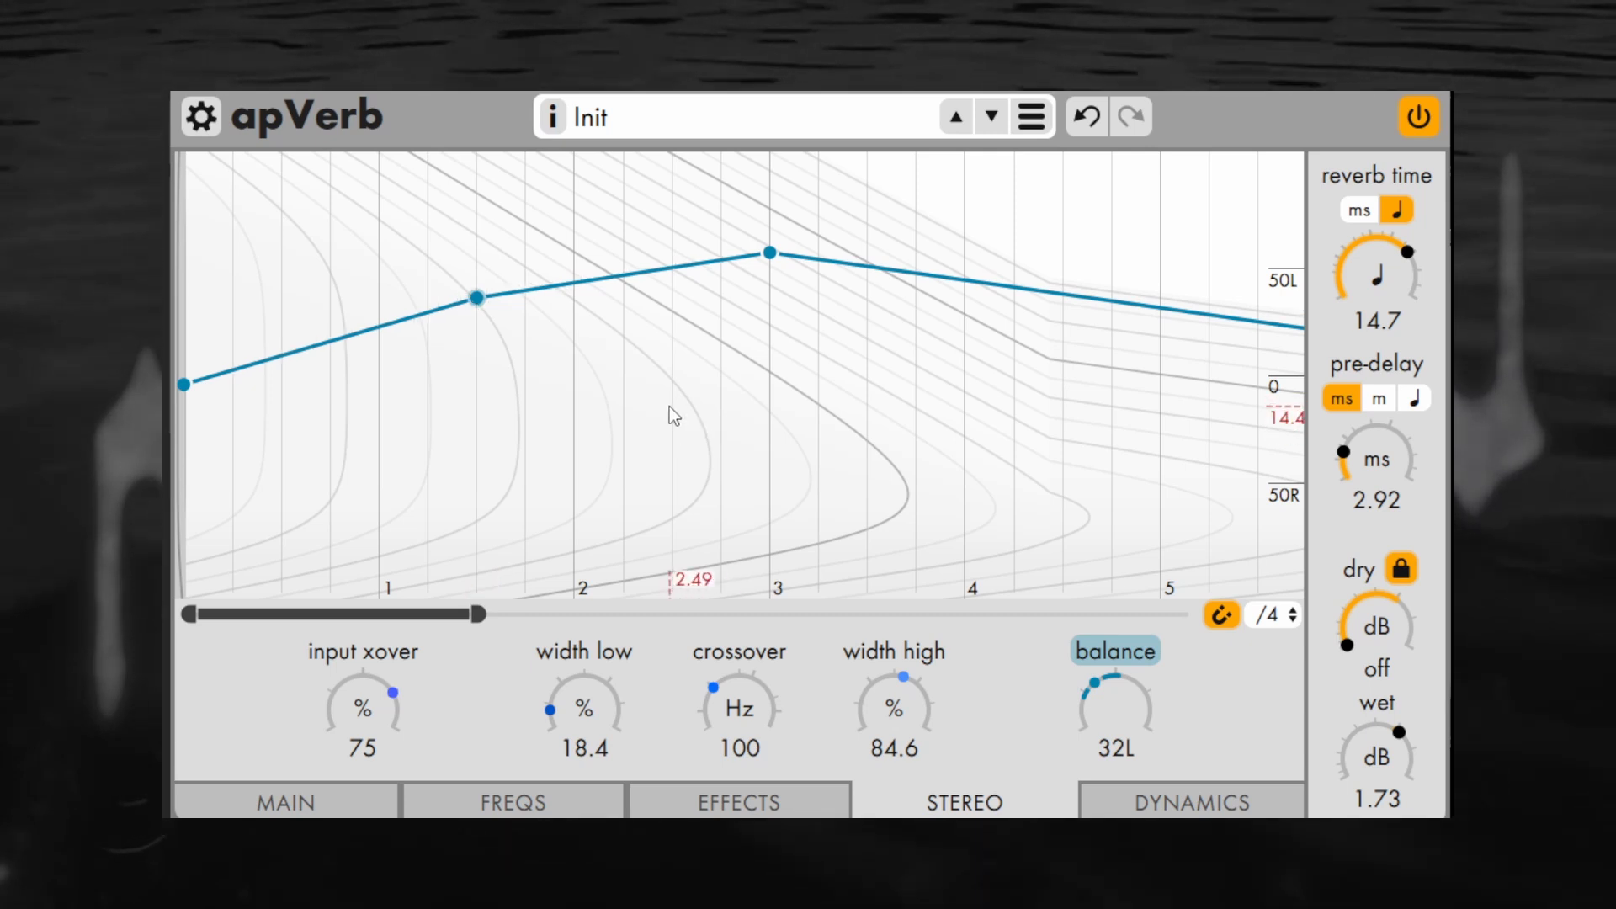
Add a balance point at beat 2.25, bend the curve towards beat 3 downwards at beat 2.75, and try that control point's weight
{"action": "mouse_move", "coordinate": [620, 274]}
{"action": "left_mouse_down"}
{"action": "mouse_move", "coordinate": [624, 391]}
{"action": "mouse_move", "coordinate": [623, 285]}
{"action": "left_mouse_up"}
{"action": "left_click_drag", "start_coordinate": [719, 263], "coordinate": [729, 302]}
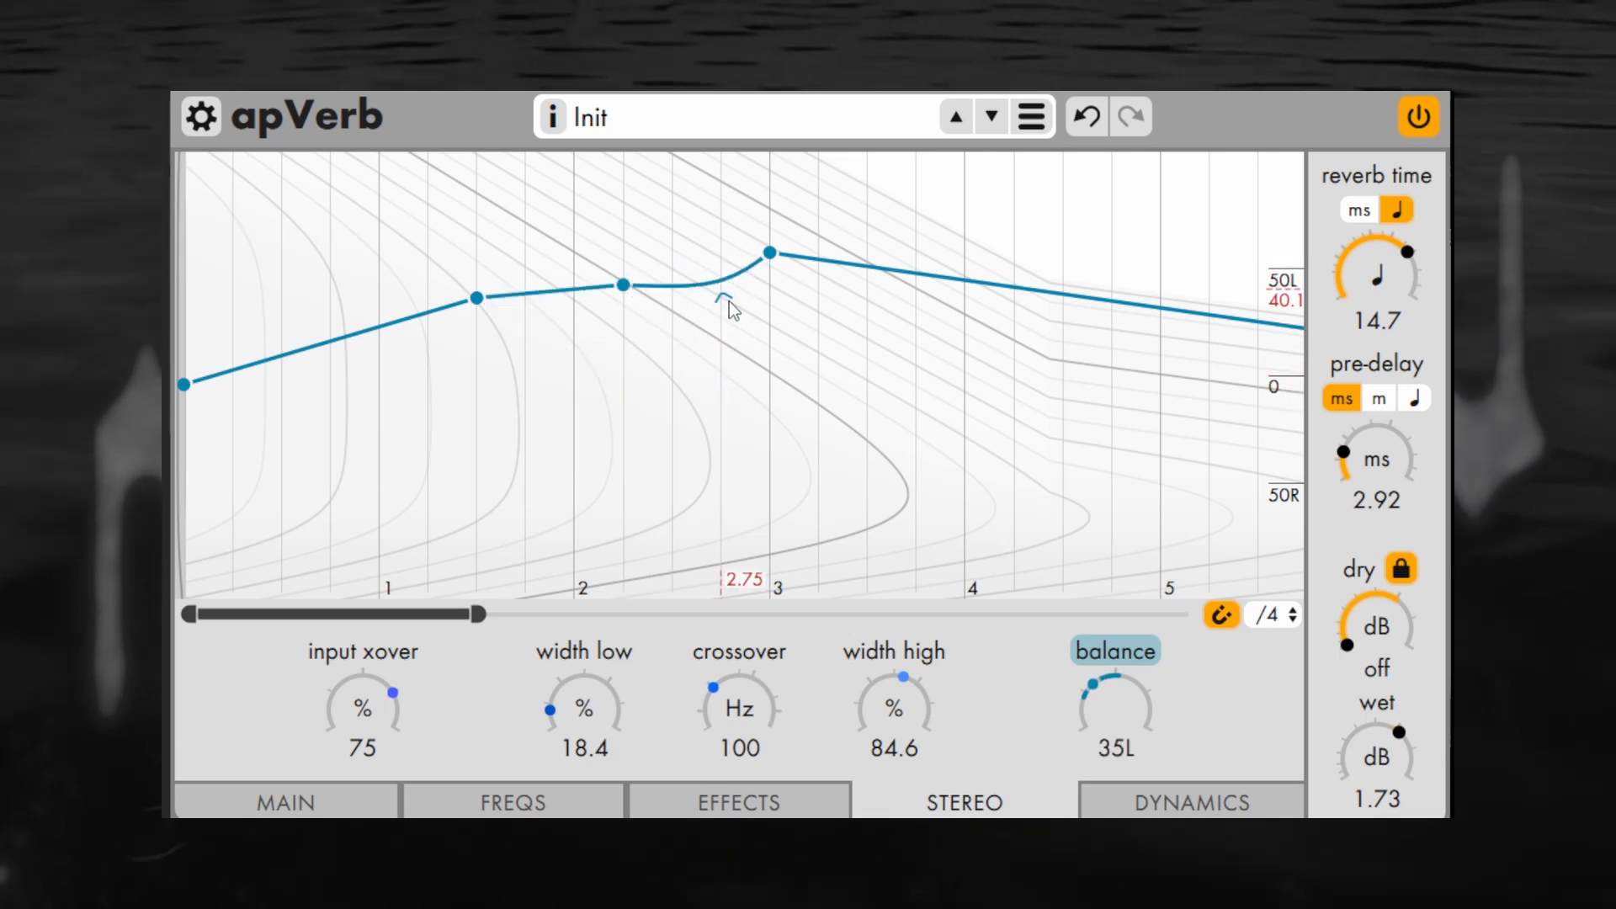
{"action": "right_click", "coordinate": [725, 300]}
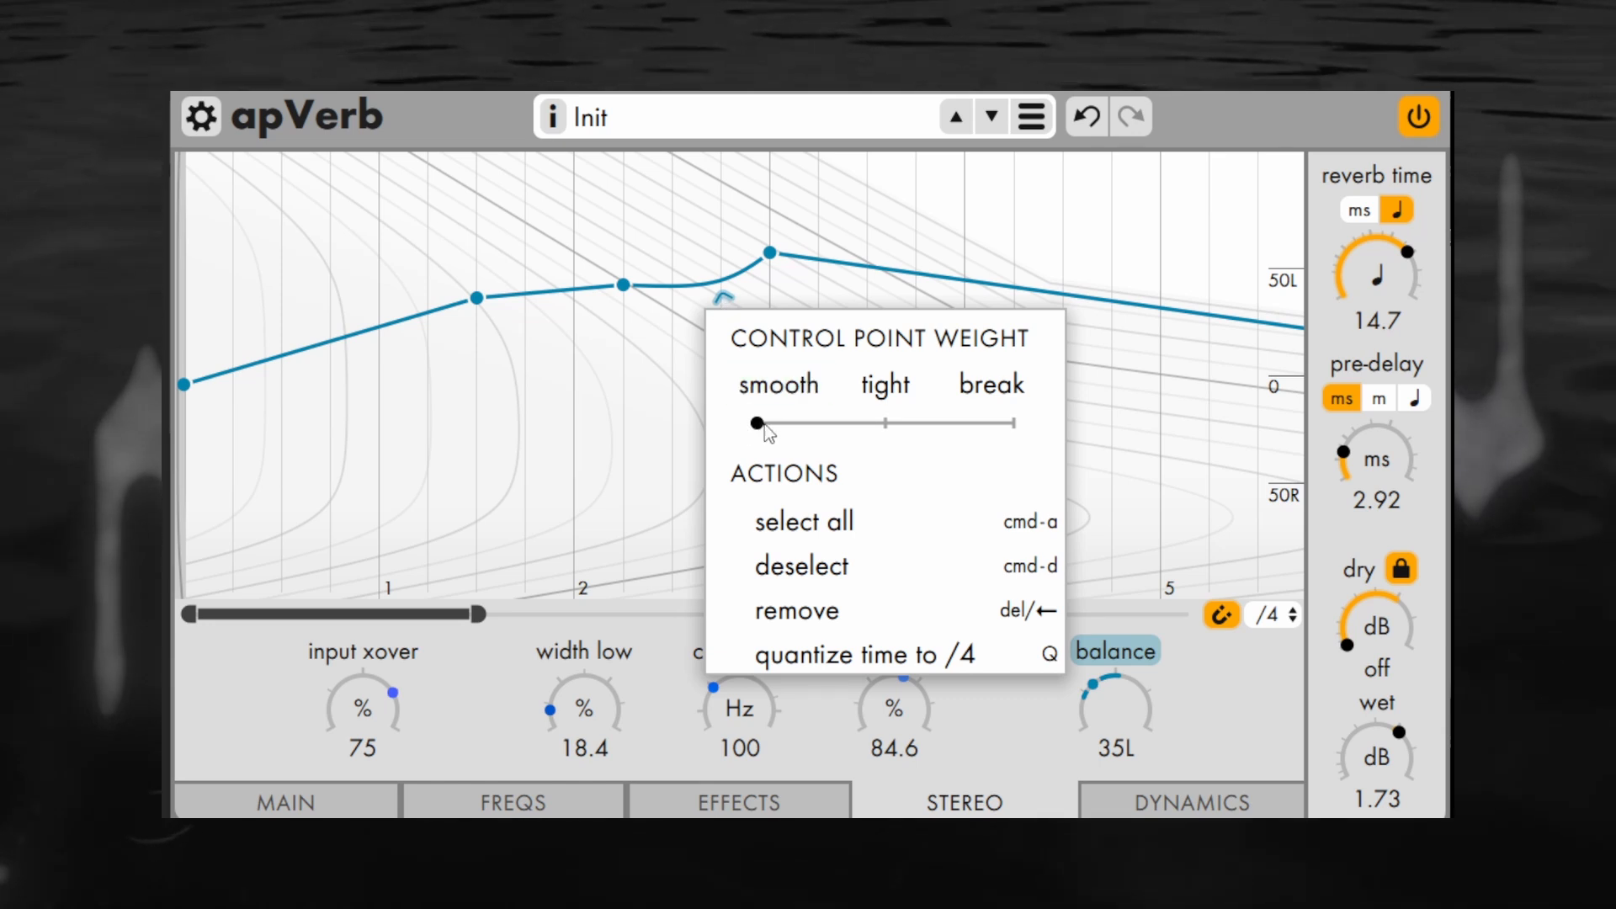
{"action": "left_click_drag", "start_coordinate": [774, 426], "coordinate": [823, 429]}
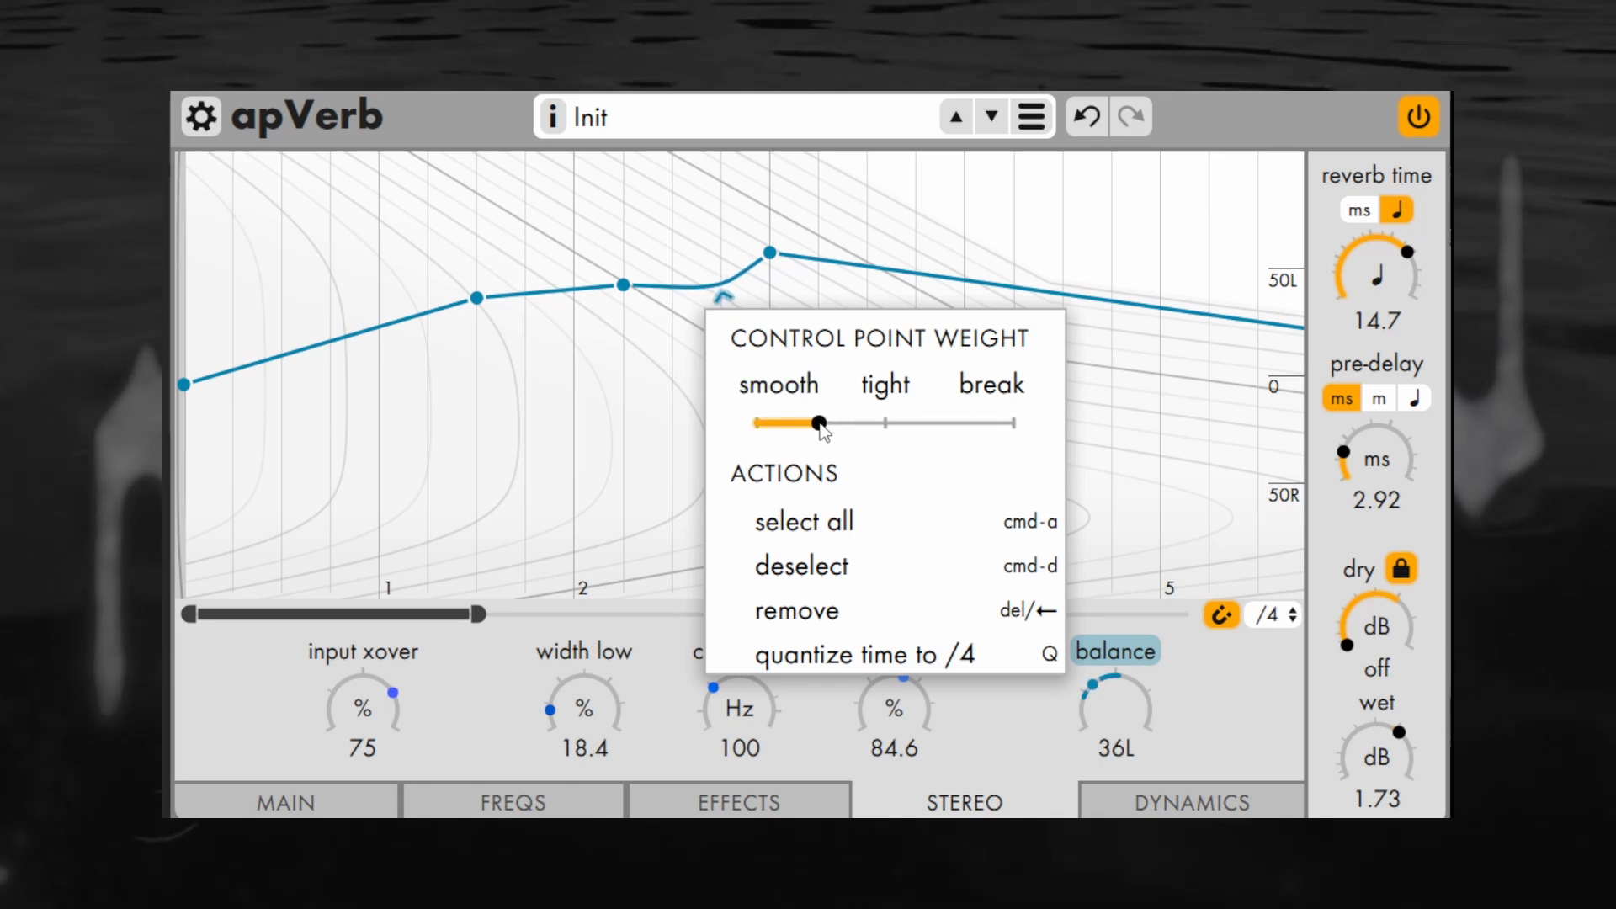
Enable ducking with an amount of 64 % and a release of 242 ms, and set the reverb time to 12.6 beats
{"action": "left_click", "coordinate": [1201, 802]}
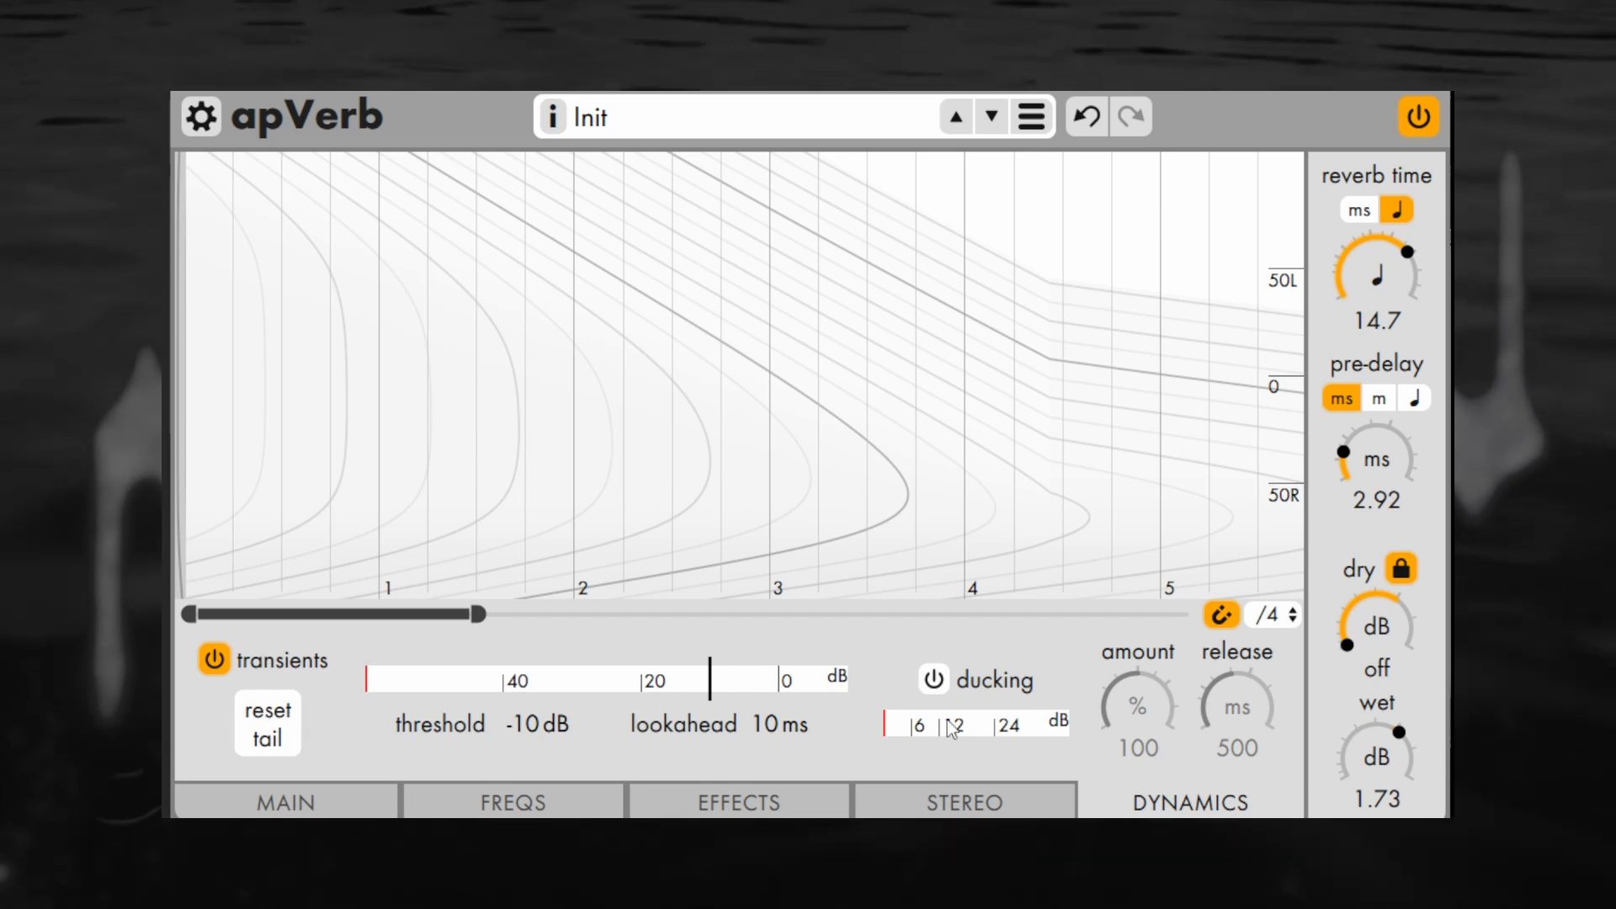
{"action": "left_click", "coordinate": [932, 679]}
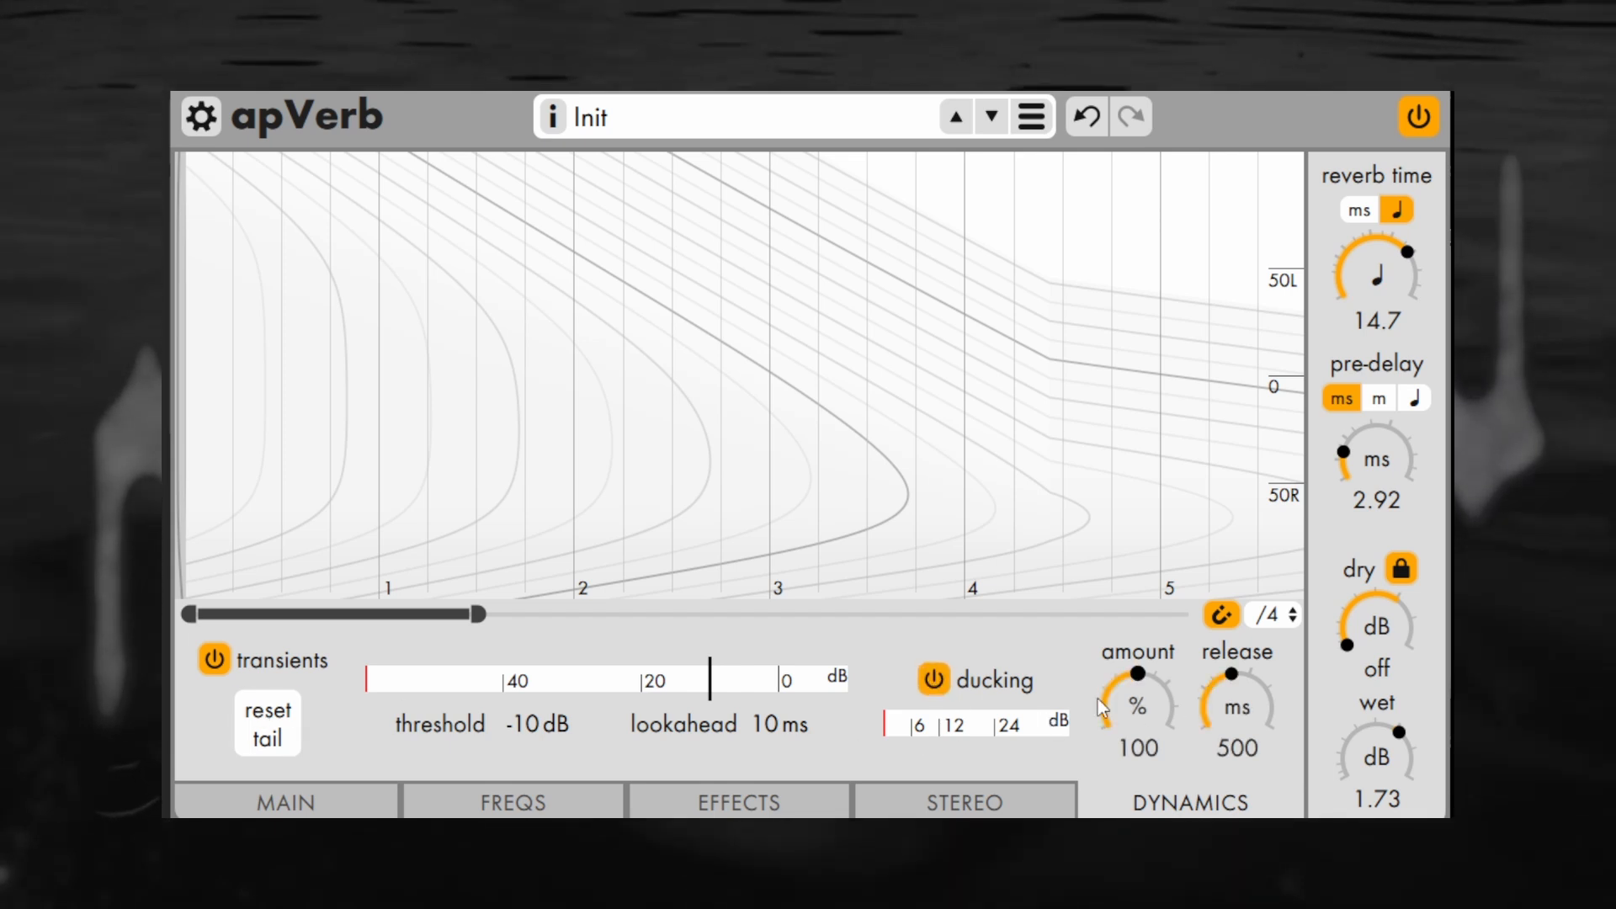
{"action": "left_click_drag", "start_coordinate": [1140, 687], "coordinate": [1148, 729]}
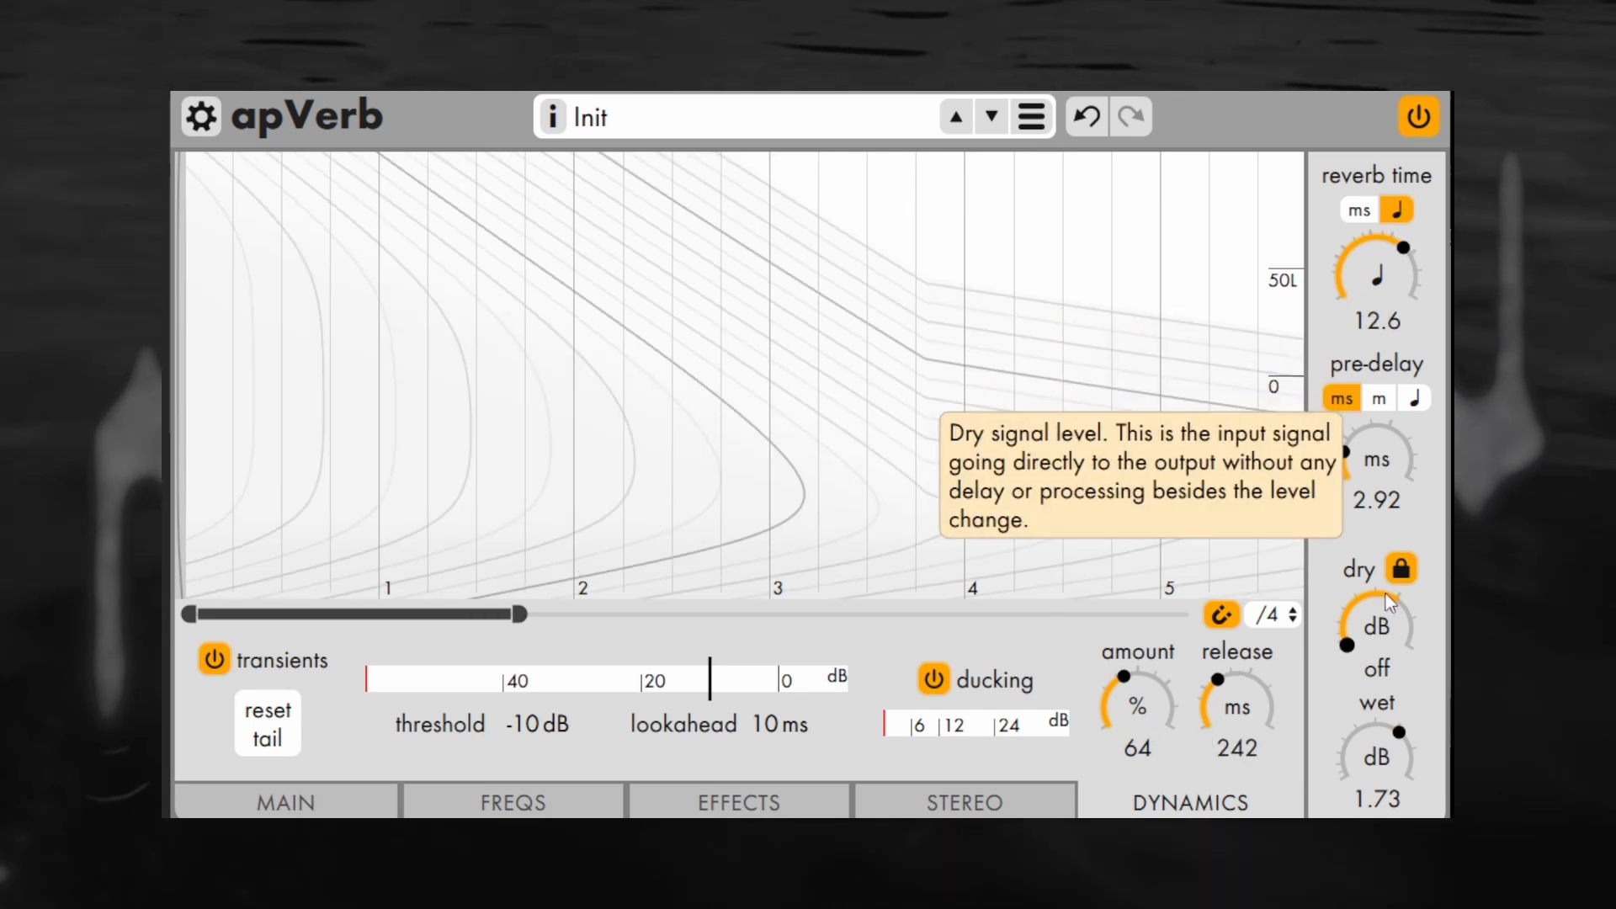
{"action": "left_click_drag", "start_coordinate": [1400, 633], "coordinate": [1414, 421]}
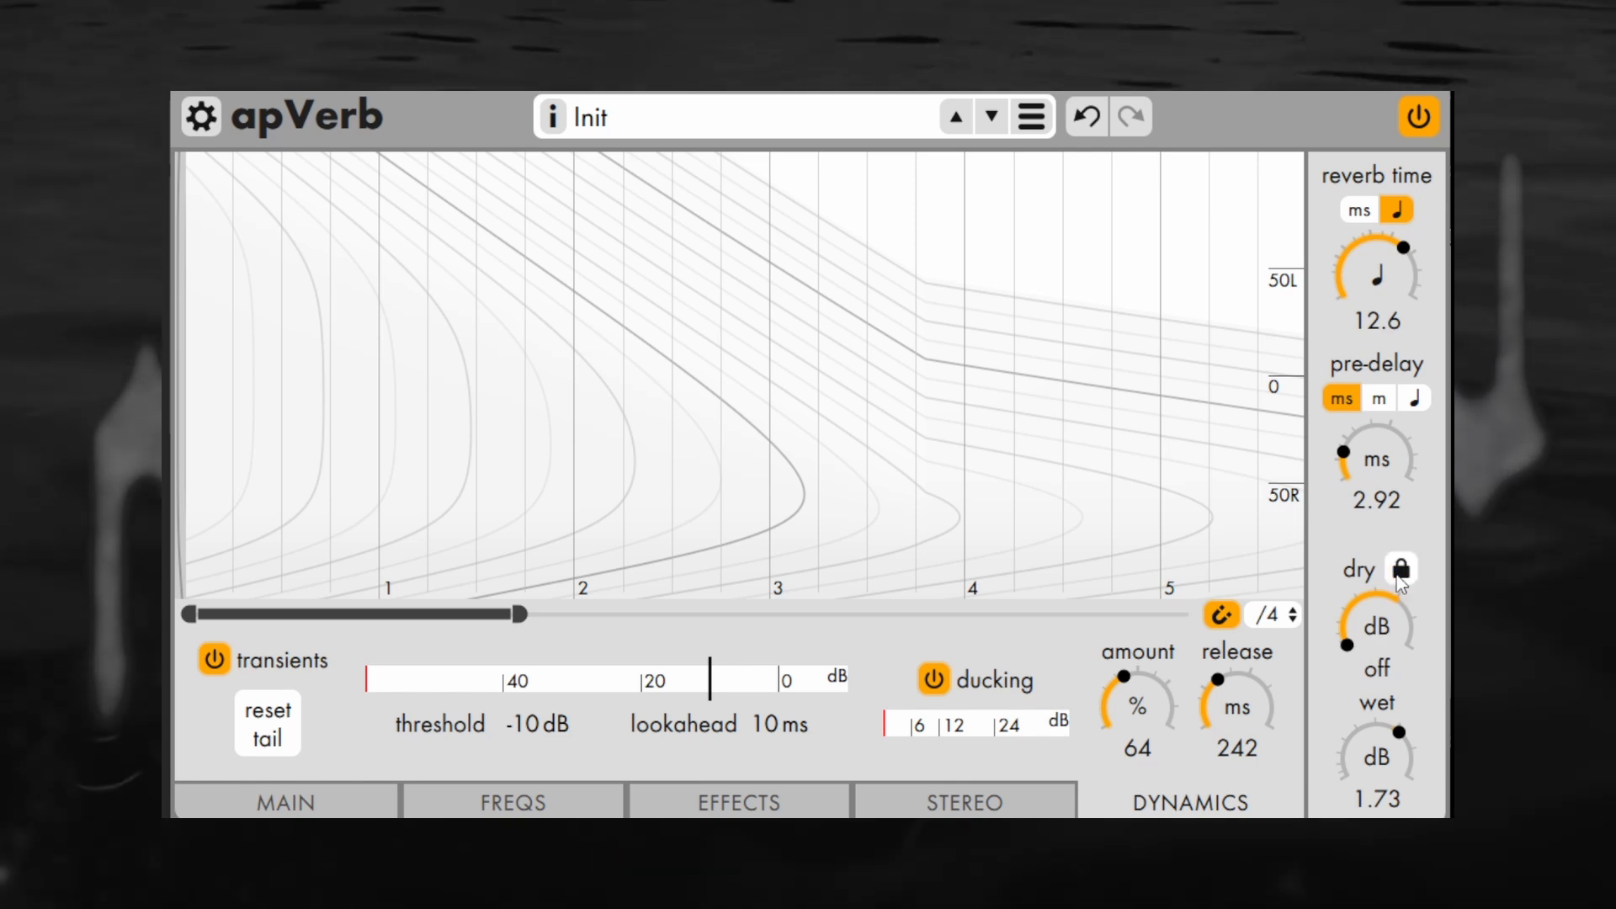
Browse the preset library's categories, including Dynamic, ReverbFX and tilde apverb presets
{"action": "left_click", "coordinate": [1032, 118]}
{"action": "mouse_move", "coordinate": [956, 168]}
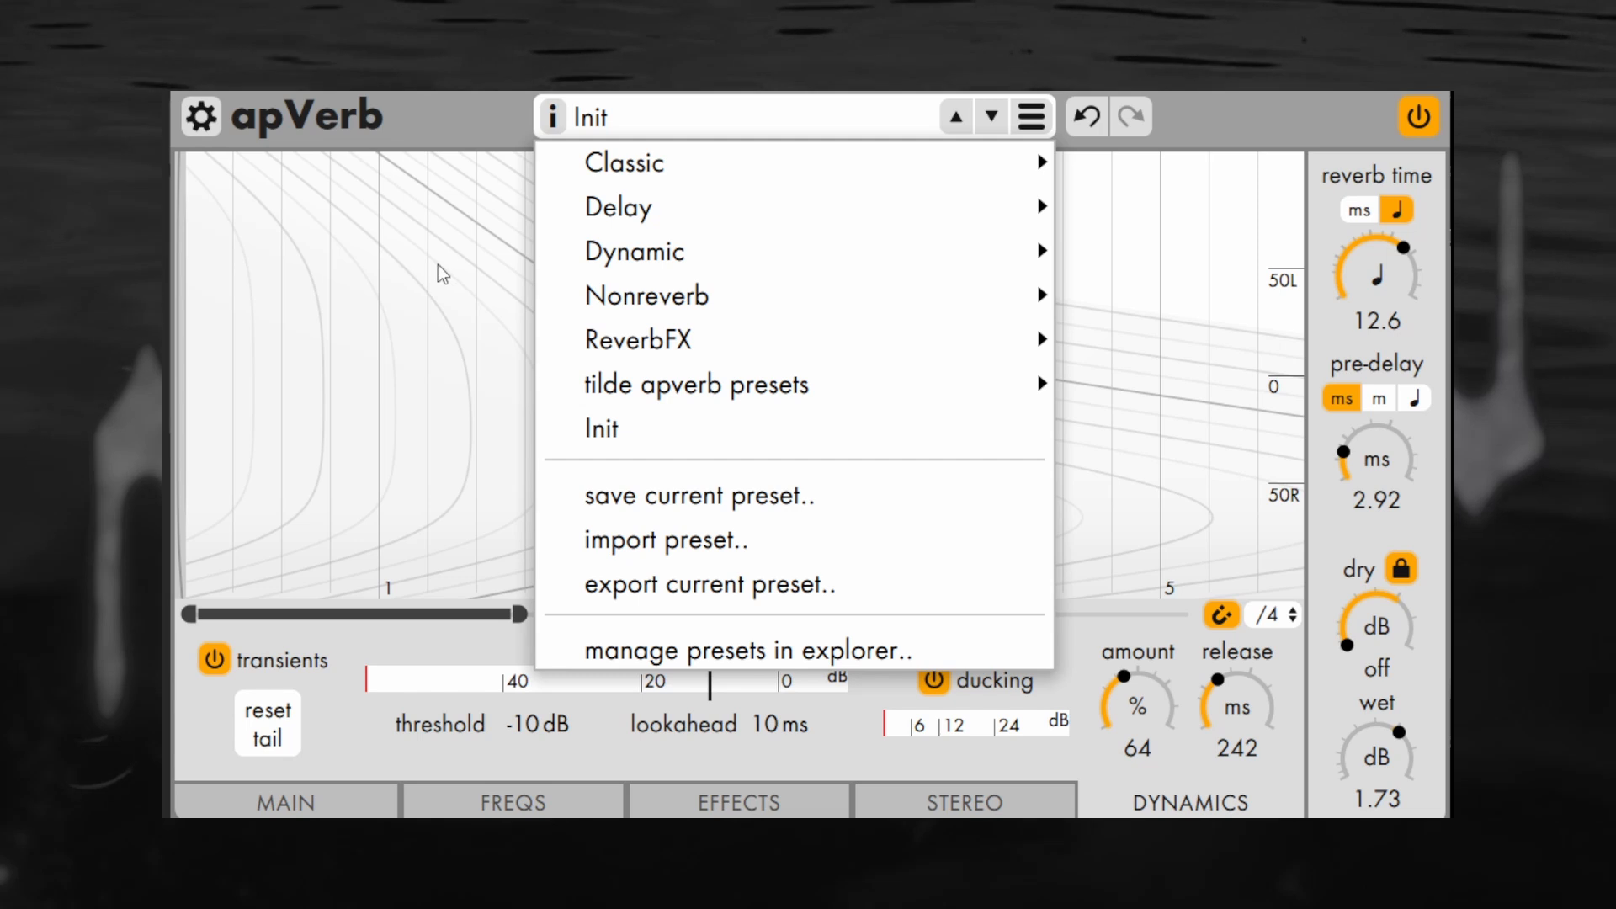
{"action": "mouse_move", "coordinate": [847, 168]}
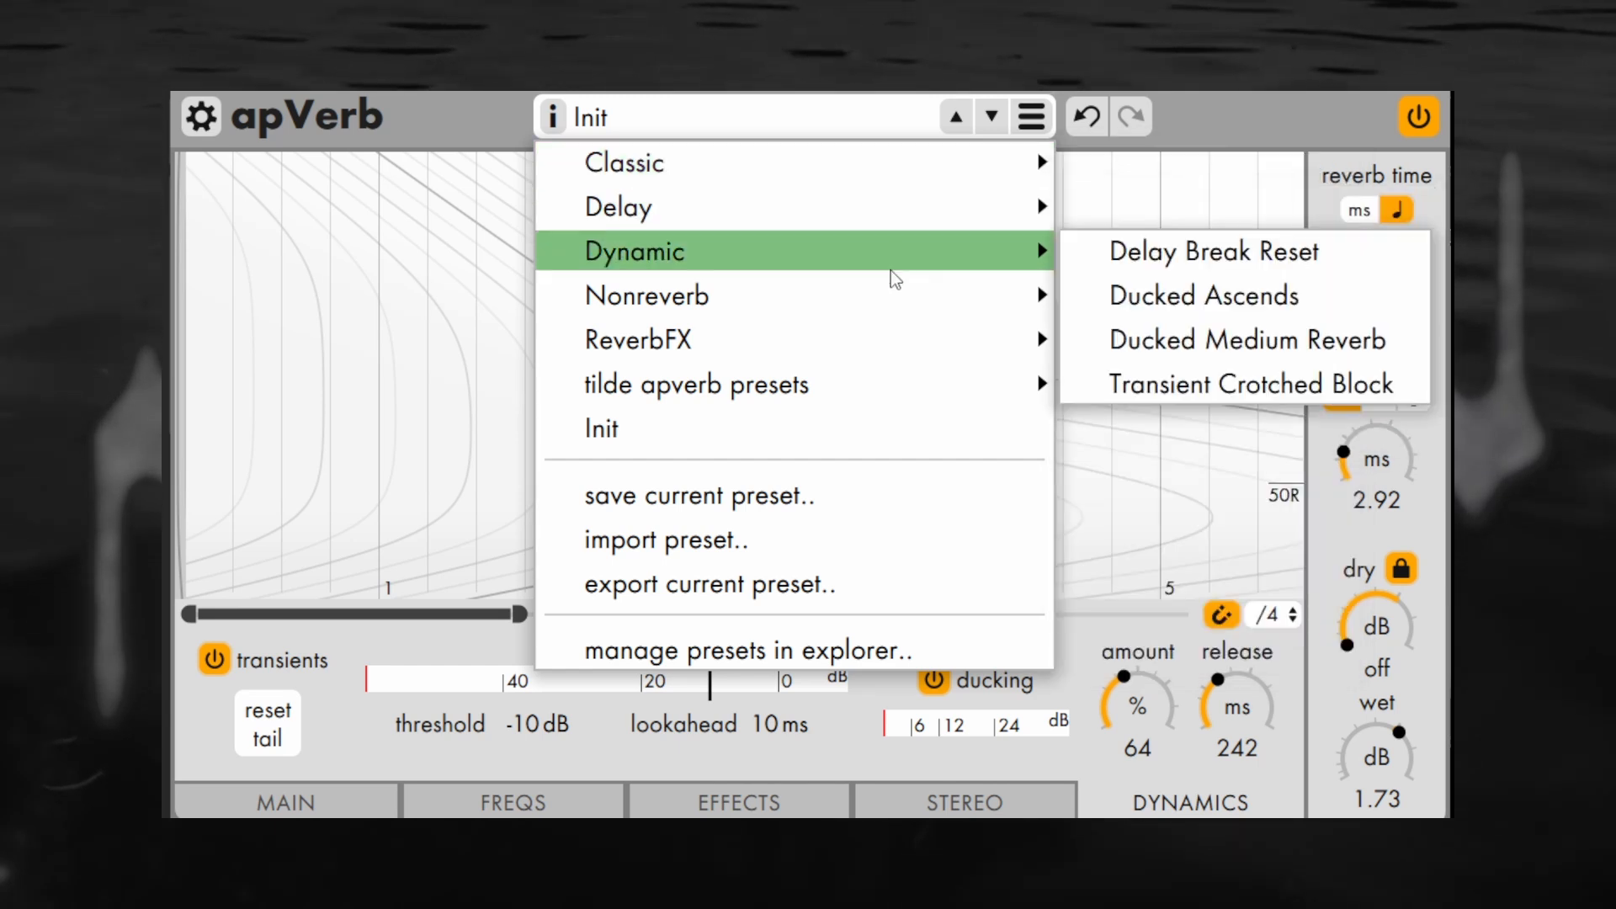
{"action": "mouse_move", "coordinate": [878, 312]}
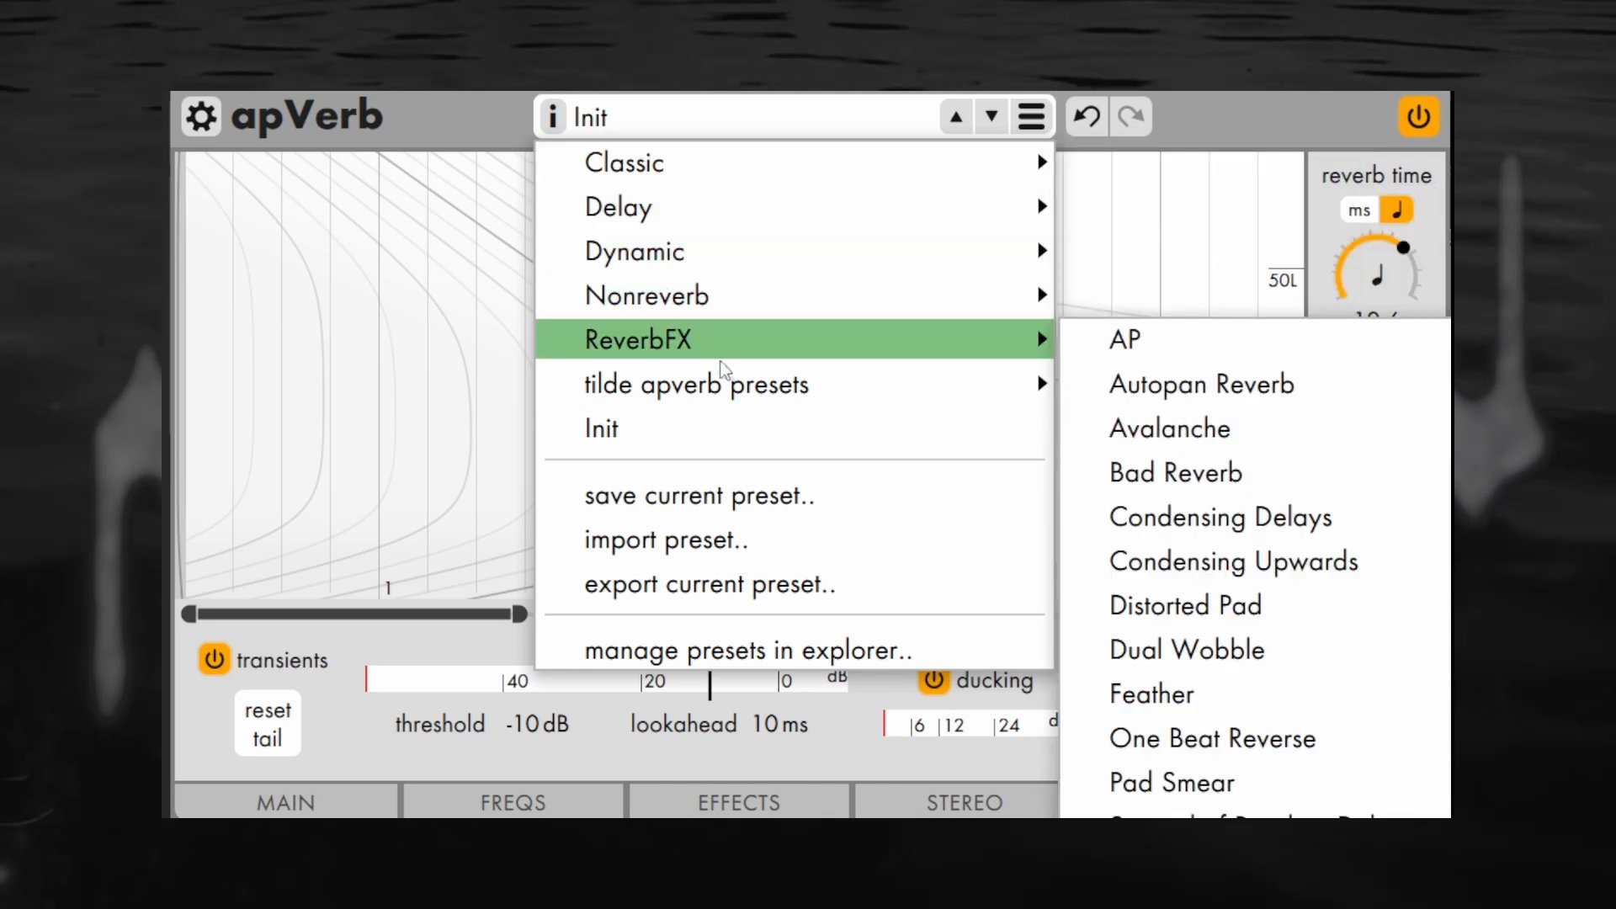
{"action": "mouse_move", "coordinate": [736, 394]}
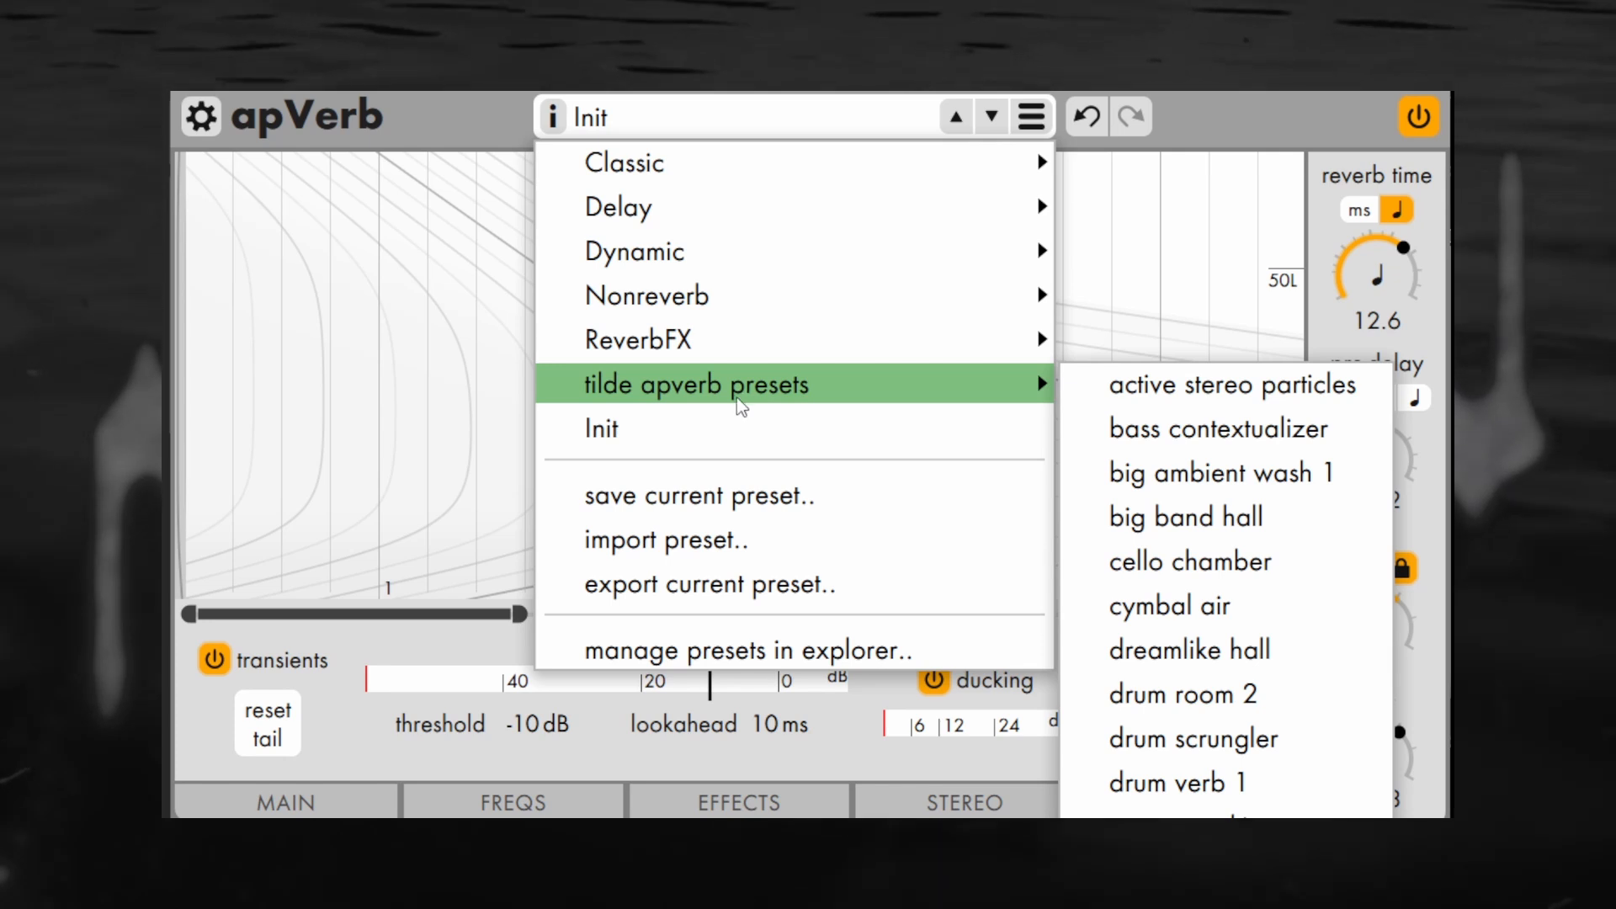
{"action": "key", "text": "Escape"}
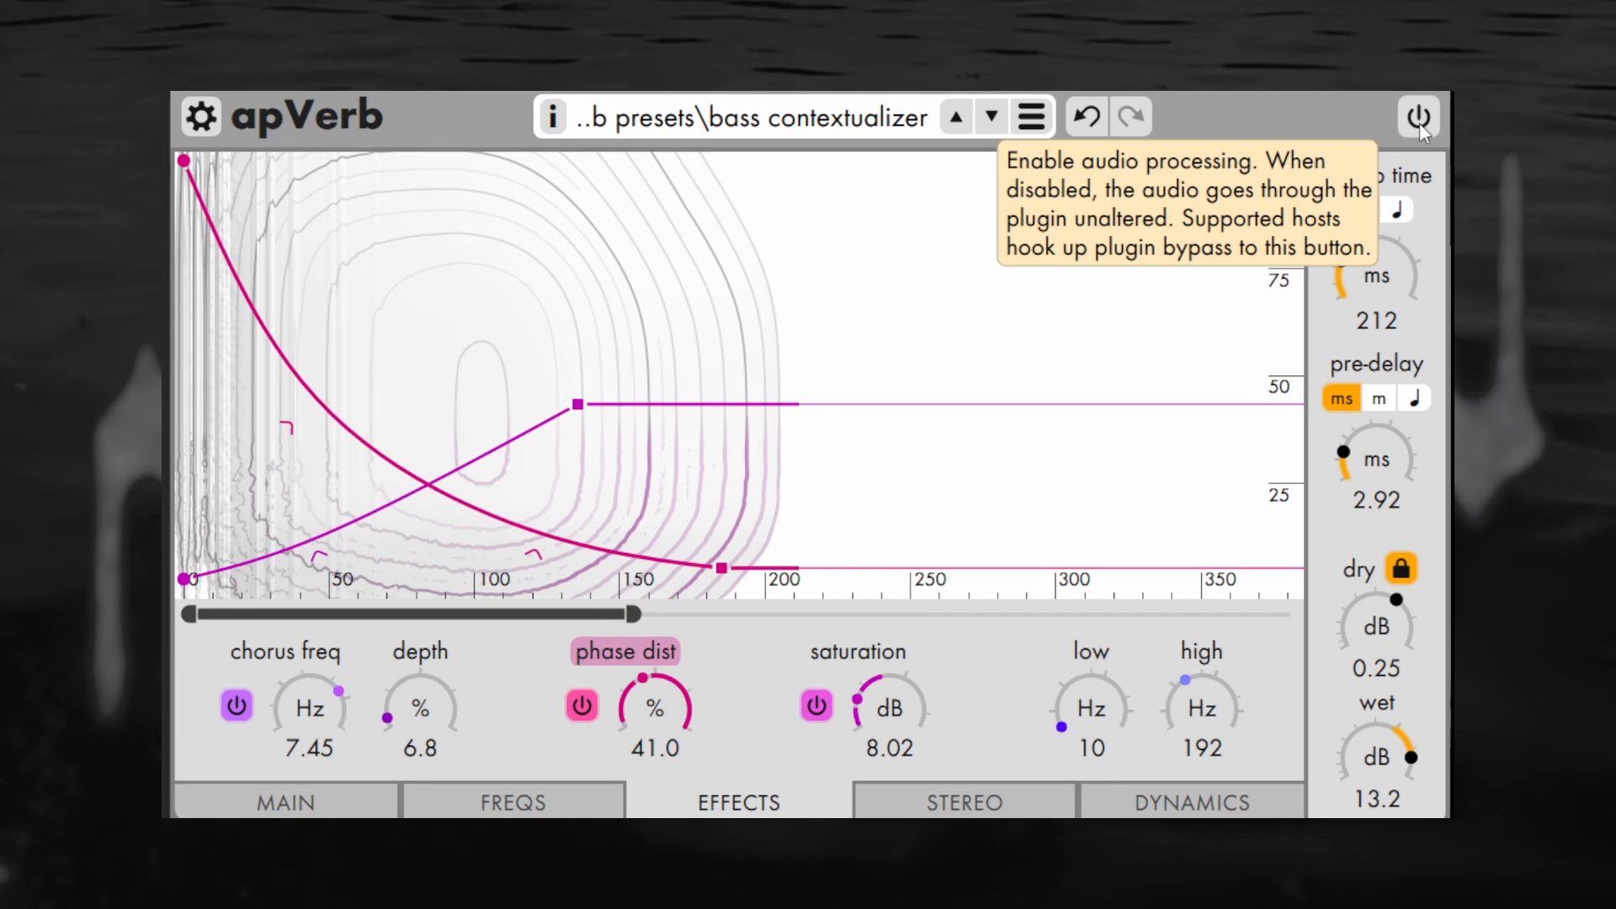
Enable audio processing to audition the bass contextualizer and big band hall presets, and set the dry level to -22 dB for the hall
{"action": "left_click", "coordinate": [1407, 123]}
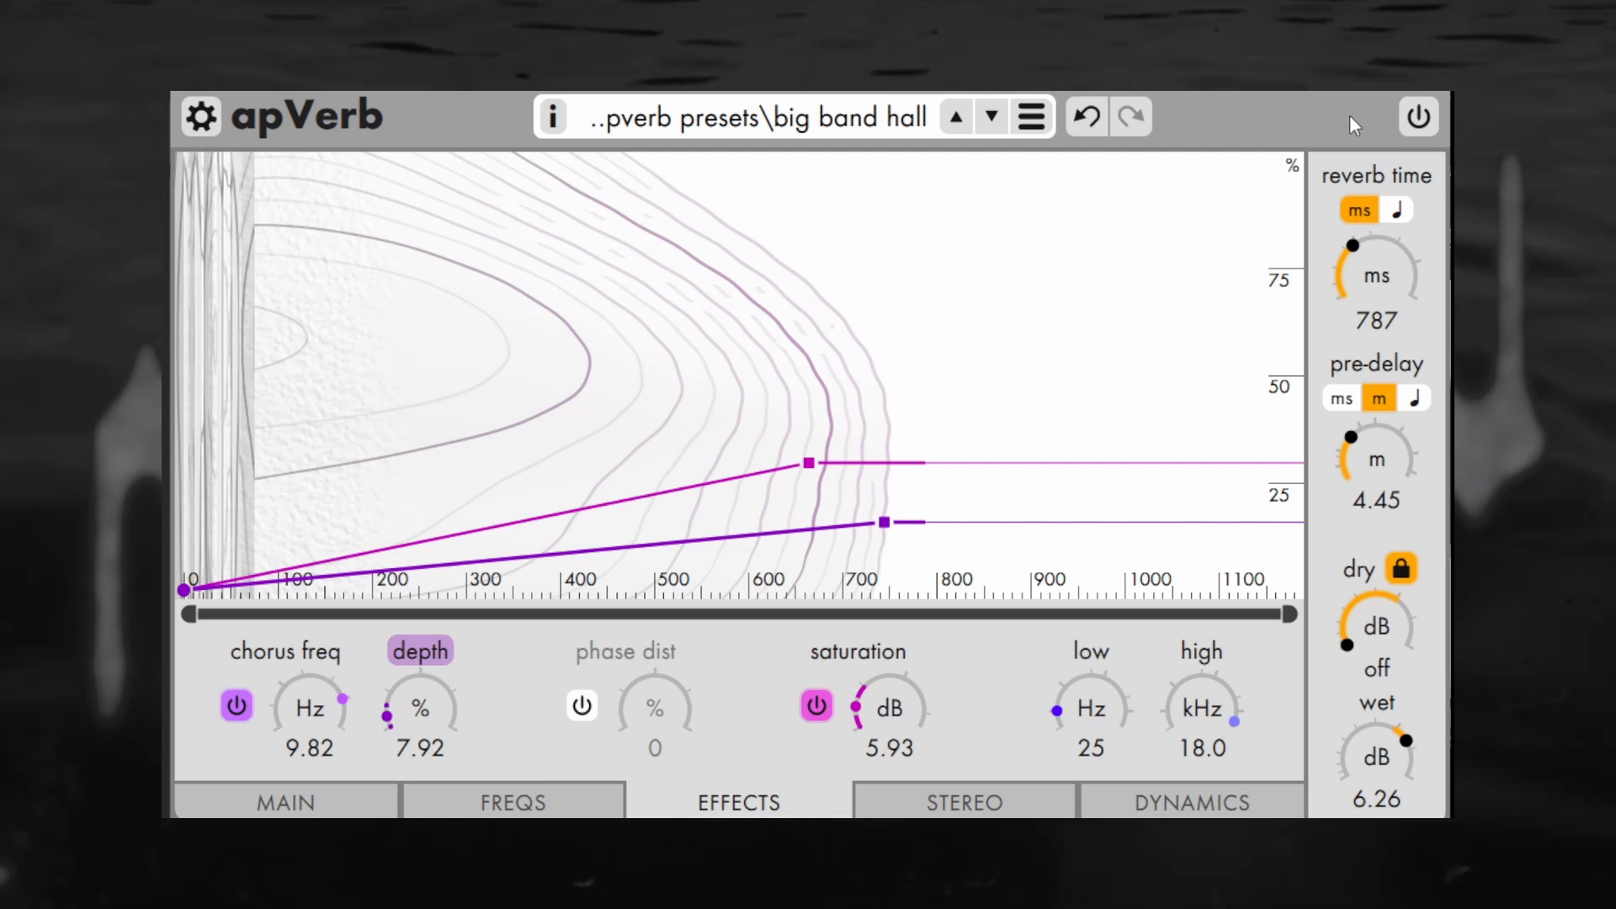
{"action": "left_click", "coordinate": [1418, 118]}
{"action": "left_click_drag", "start_coordinate": [1404, 609], "coordinate": [1389, 403]}
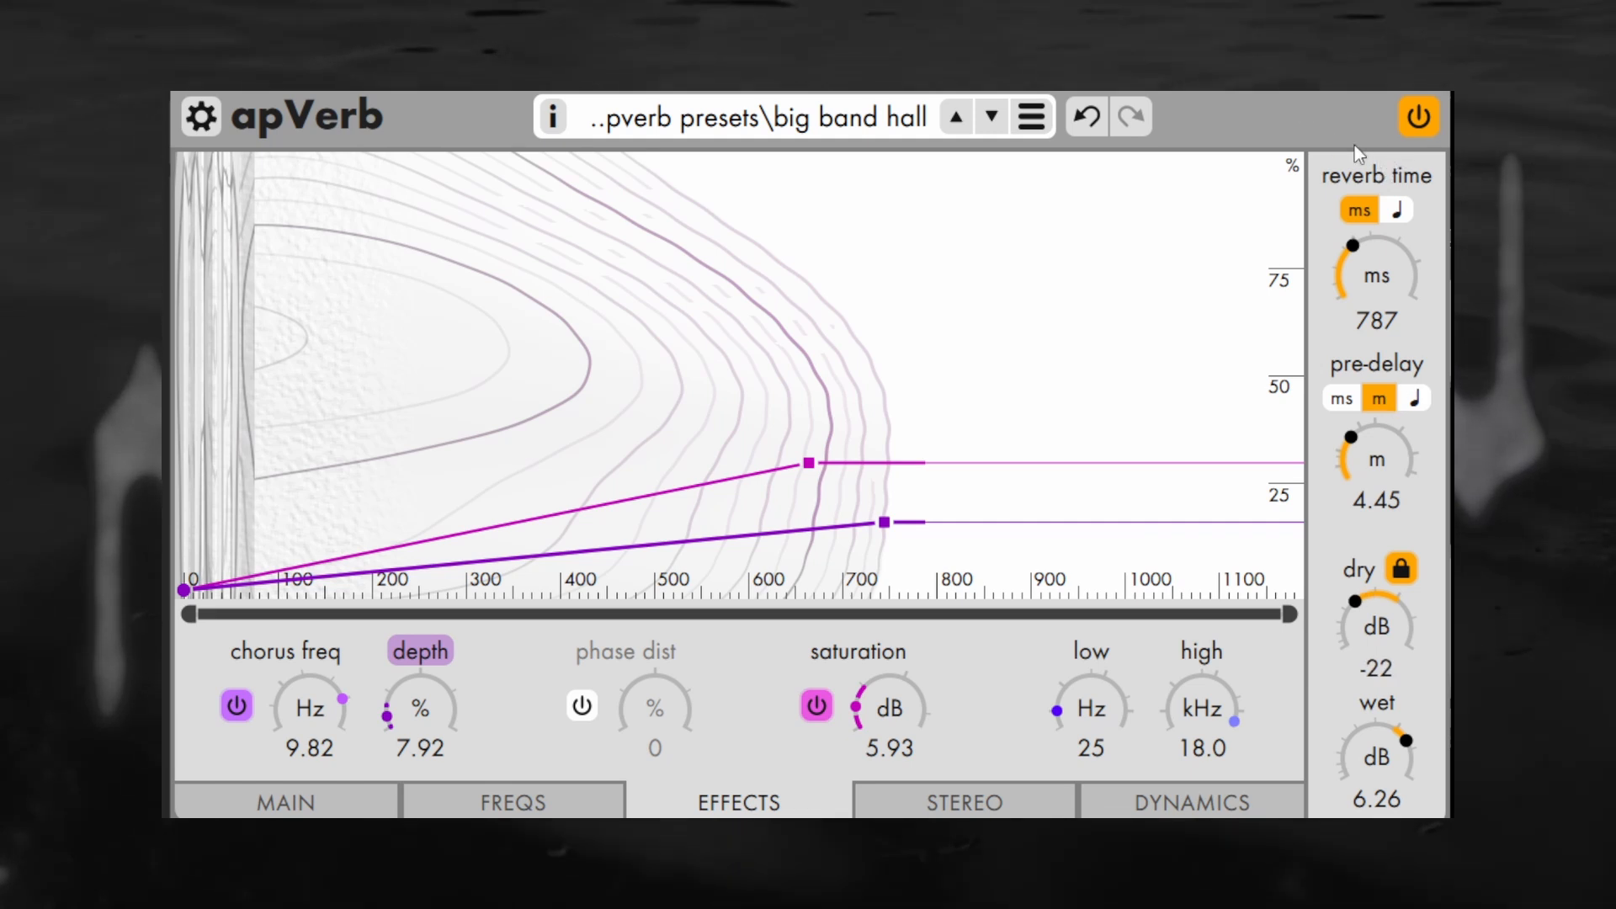
Review the big band hall preset's stereo, frequency and main settings
{"action": "left_click", "coordinate": [983, 814]}
{"action": "left_click", "coordinate": [559, 797]}
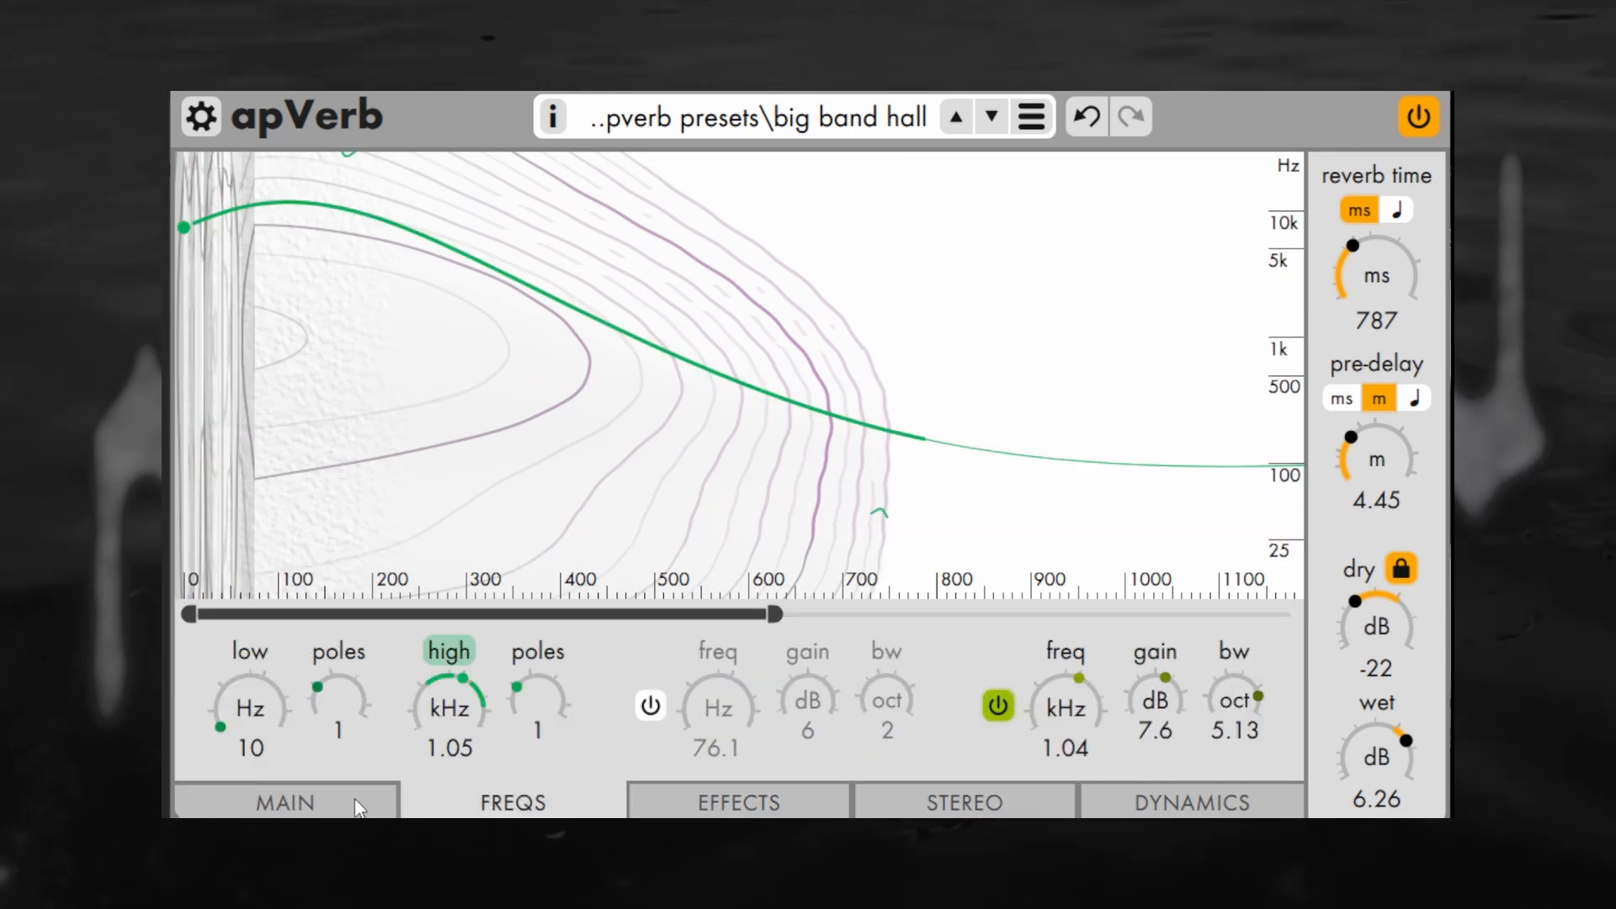
{"action": "left_click", "coordinate": [359, 806]}
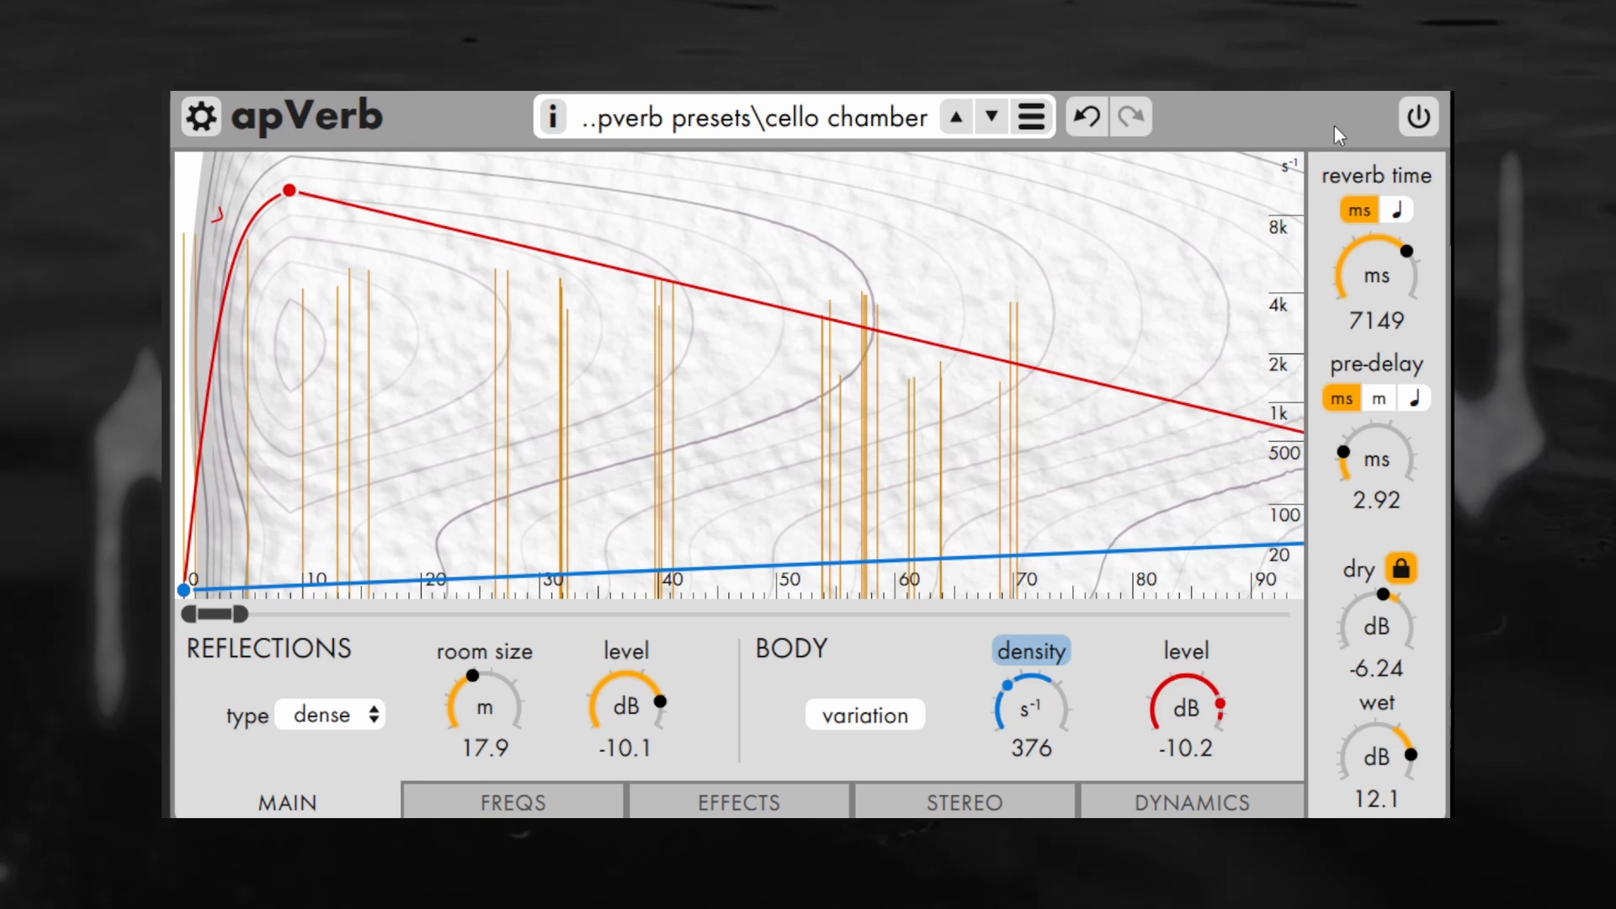
Enable audio processing for the cello chamber preset and set the dry level to -3.84 dB
{"action": "left_click", "coordinate": [1418, 117]}
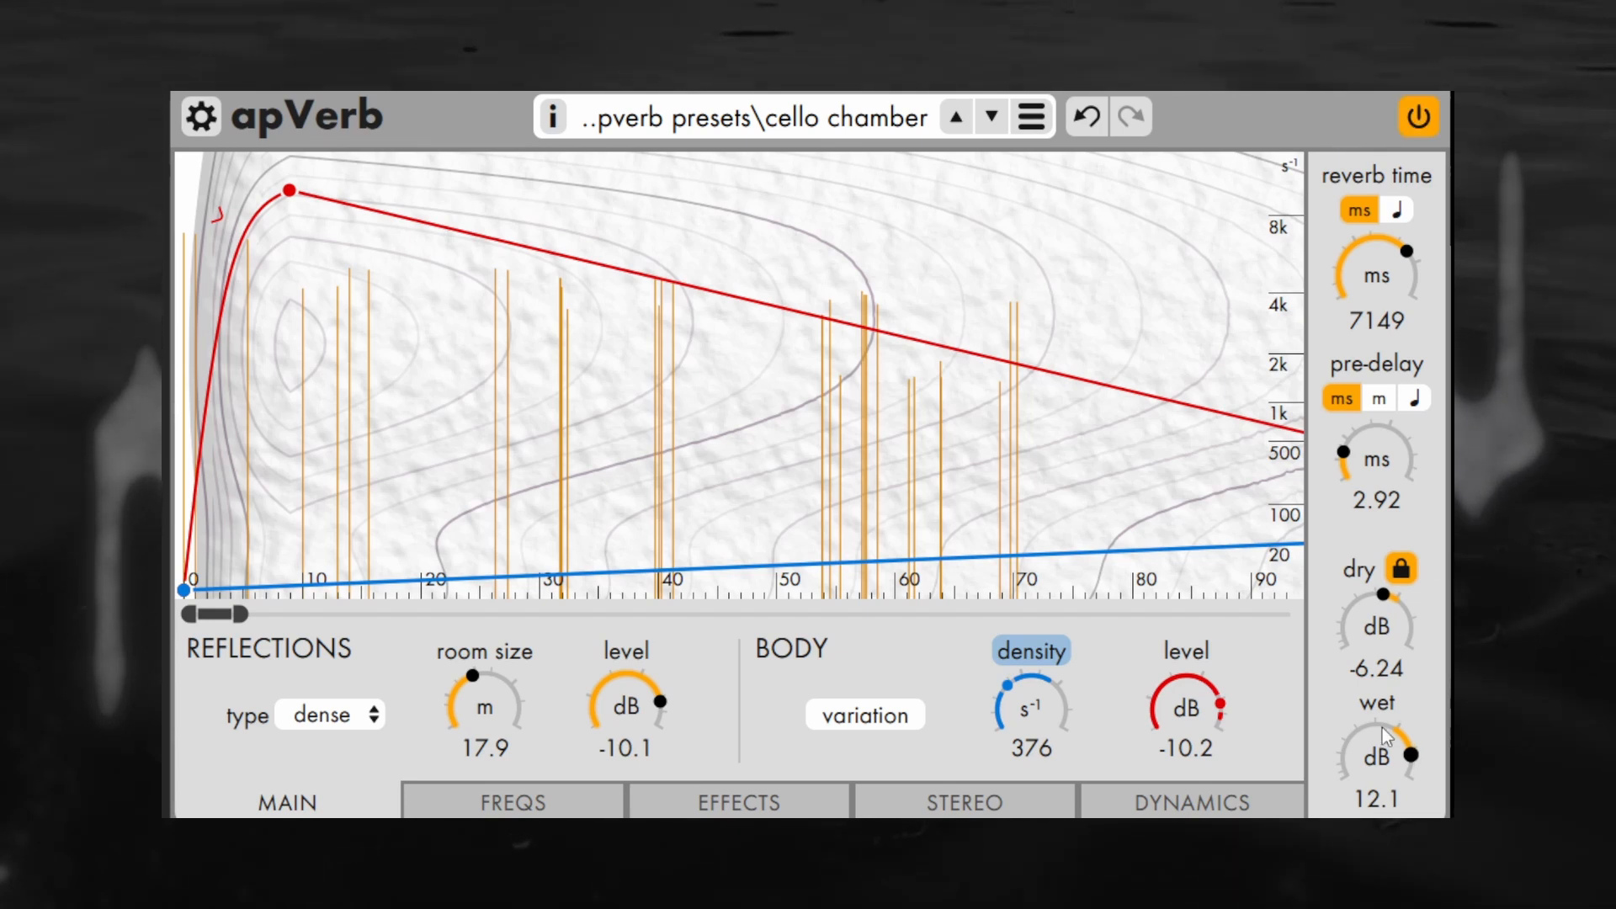
{"action": "left_click_drag", "start_coordinate": [1372, 661], "coordinate": [1375, 637]}
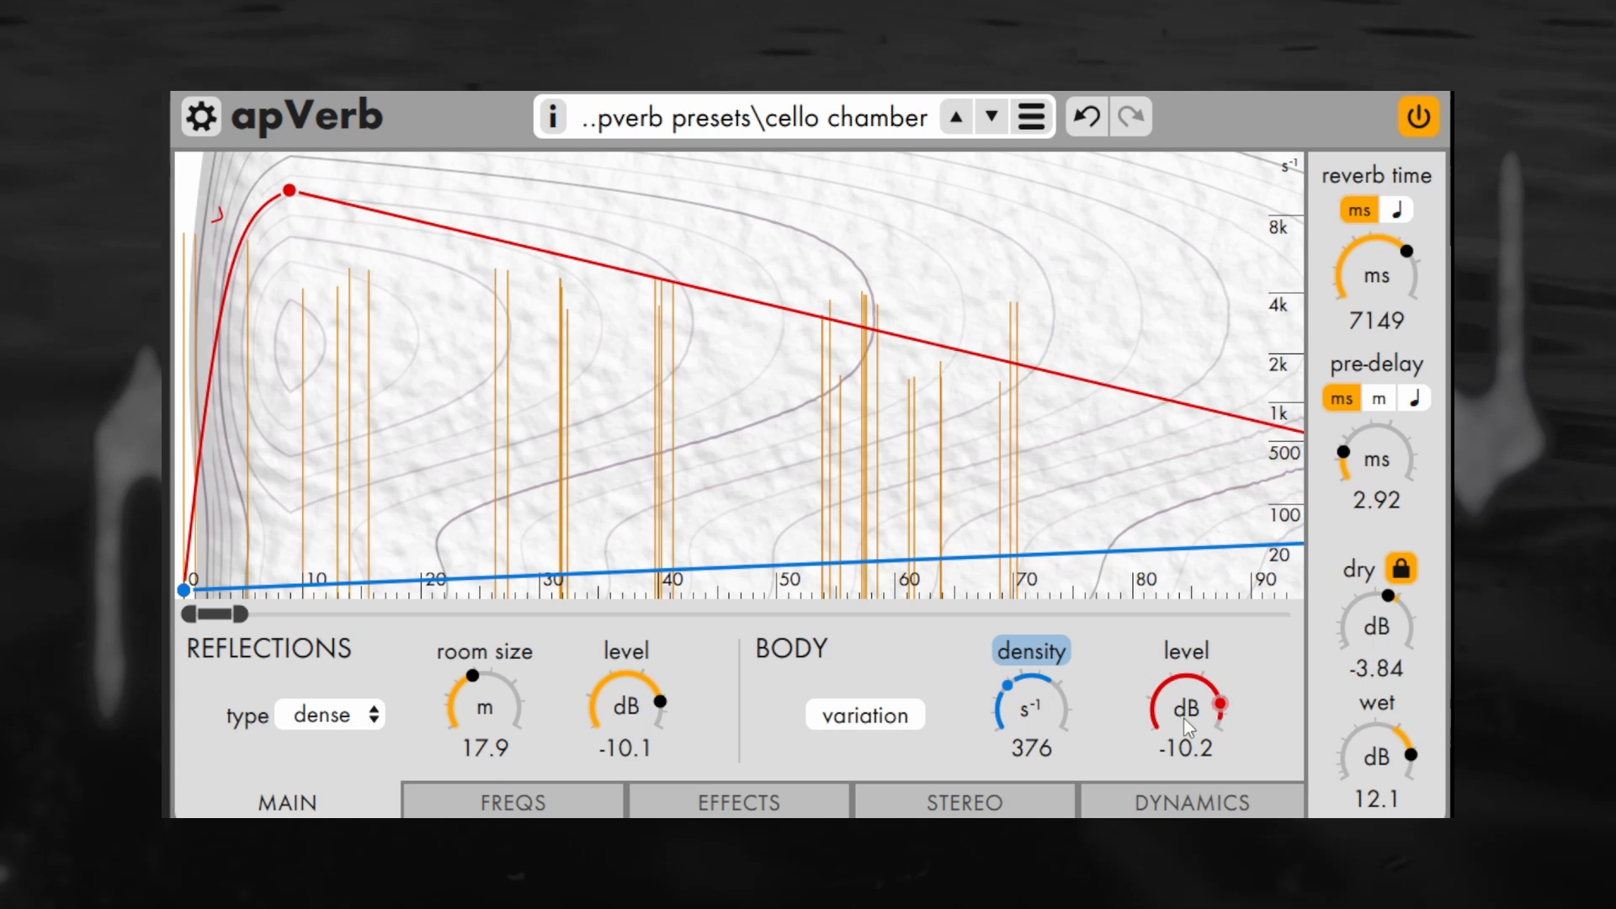
Examine the cello chamber preset's effects, stereo and dynamics settings, including the phase distortion envelope over a longer time range
{"action": "left_click", "coordinate": [821, 795]}
{"action": "left_click", "coordinate": [987, 795]}
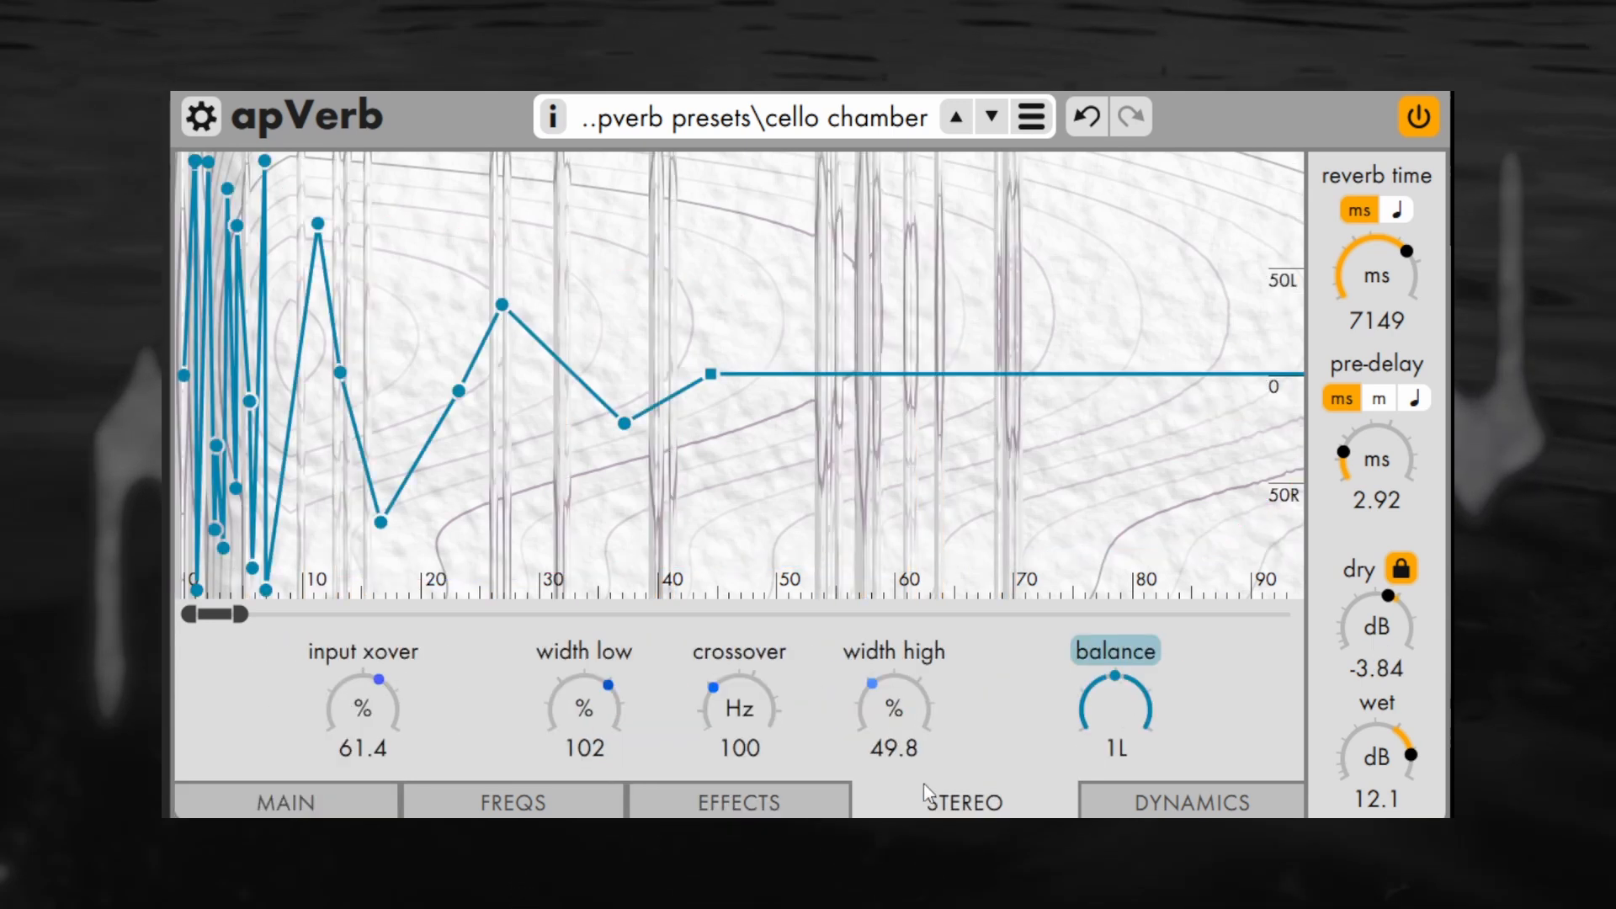
{"action": "left_click", "coordinate": [1136, 795]}
{"action": "left_click", "coordinate": [715, 798]}
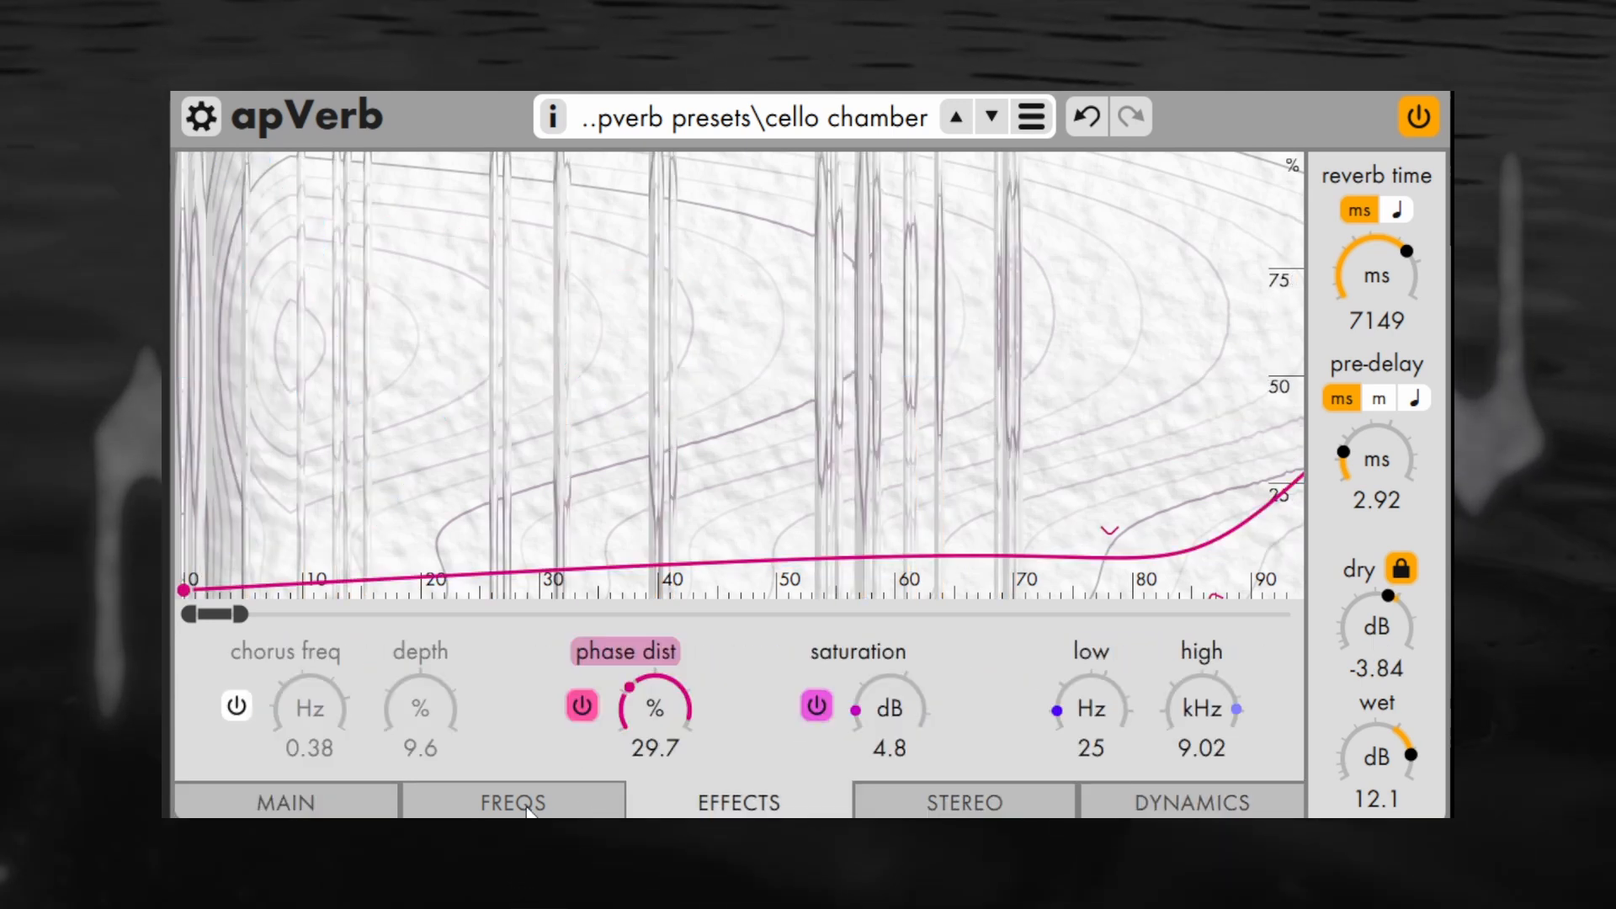
{"action": "left_click_drag", "start_coordinate": [242, 614], "coordinate": [520, 616]}
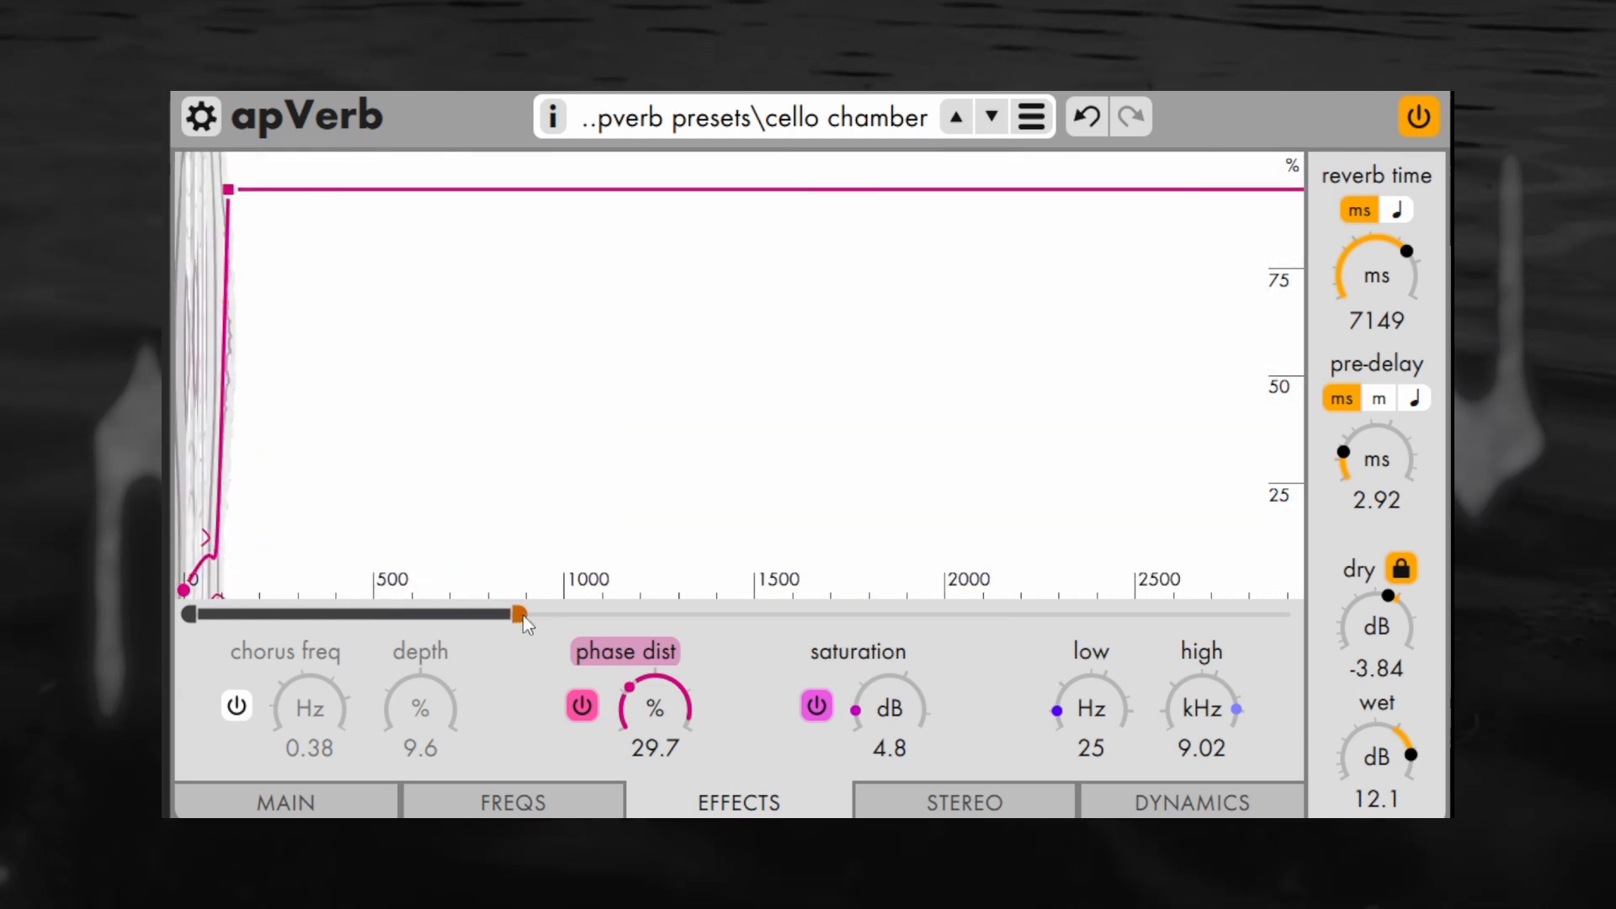
{"action": "left_click", "coordinate": [965, 802]}
Browse the tilde apverb presets and close the list without loading another preset
{"action": "left_click", "coordinate": [1032, 118]}
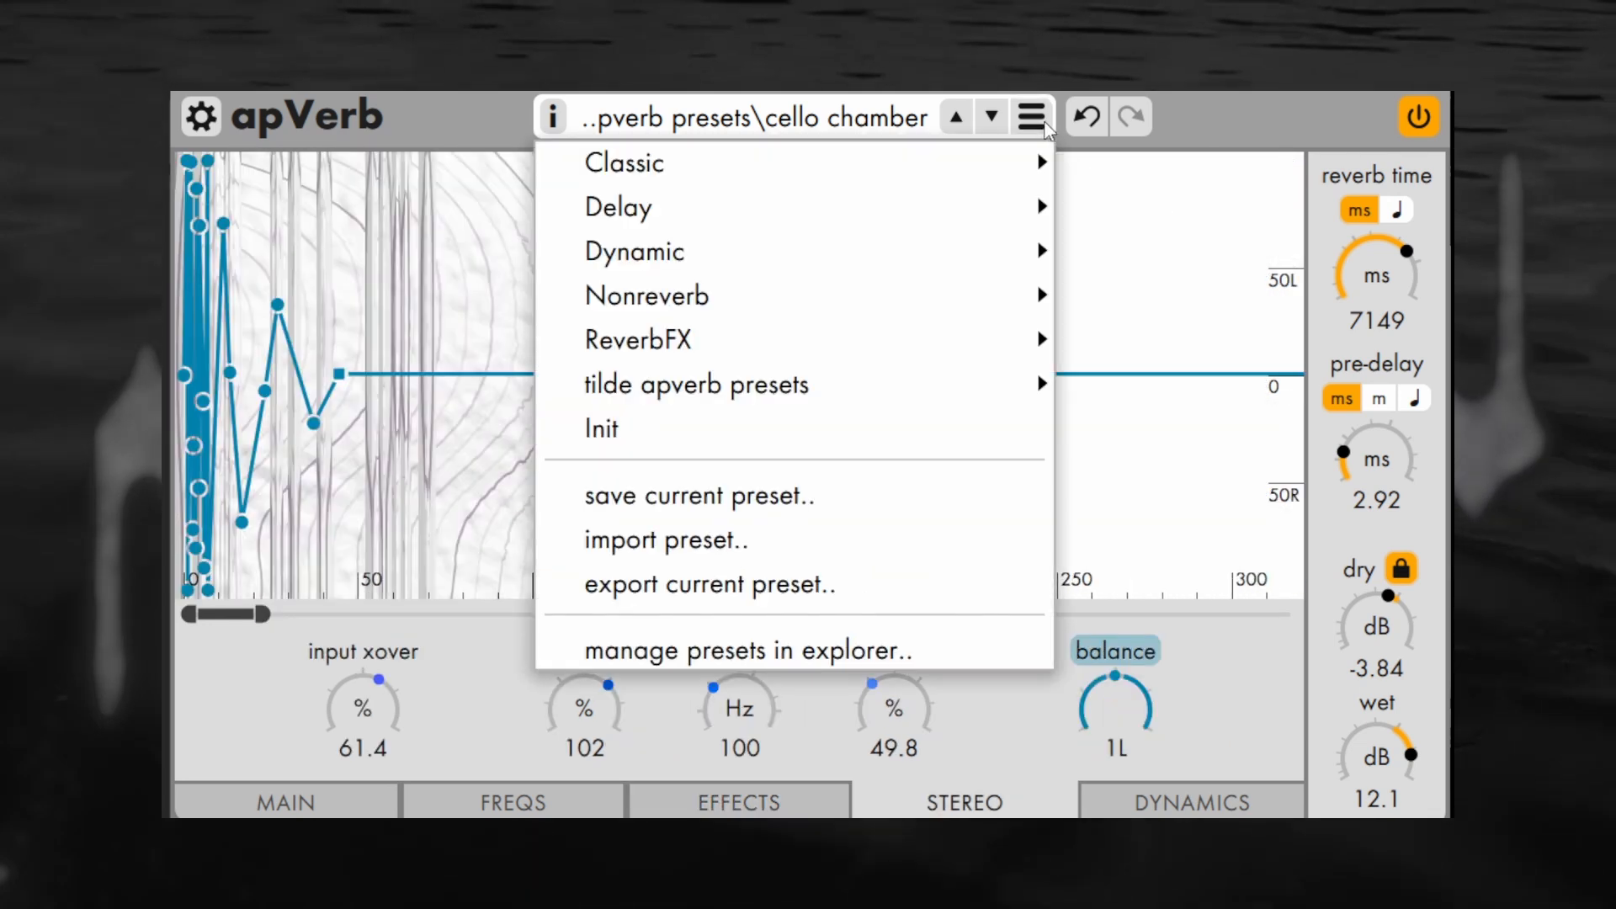
{"action": "mouse_move", "coordinate": [956, 396]}
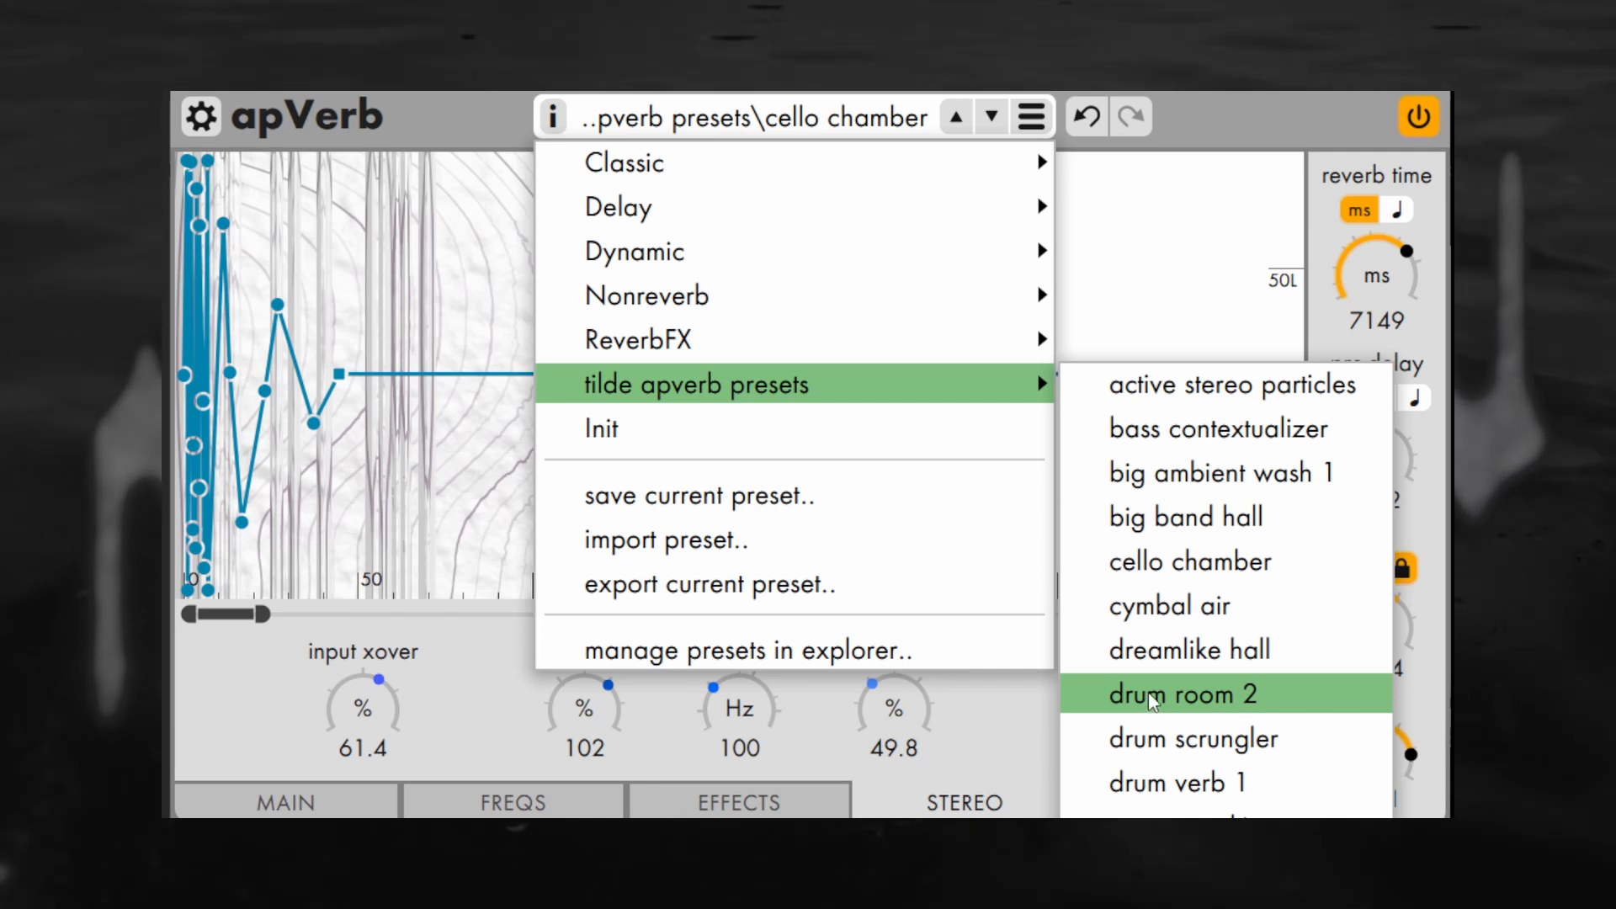
{"action": "left_click", "coordinate": [951, 721]}
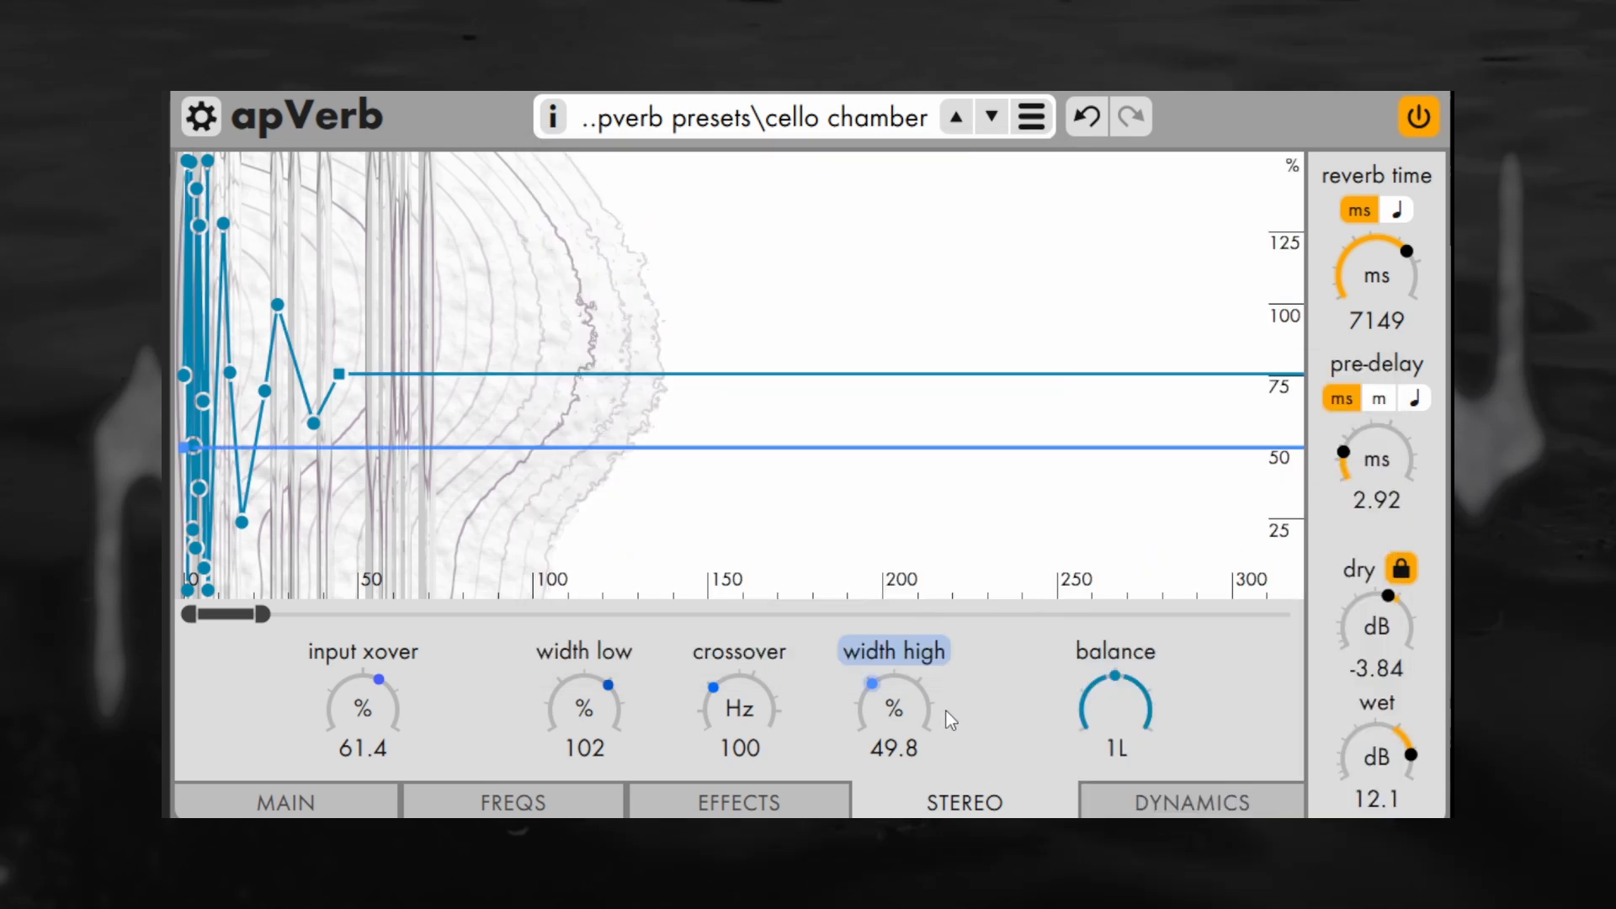